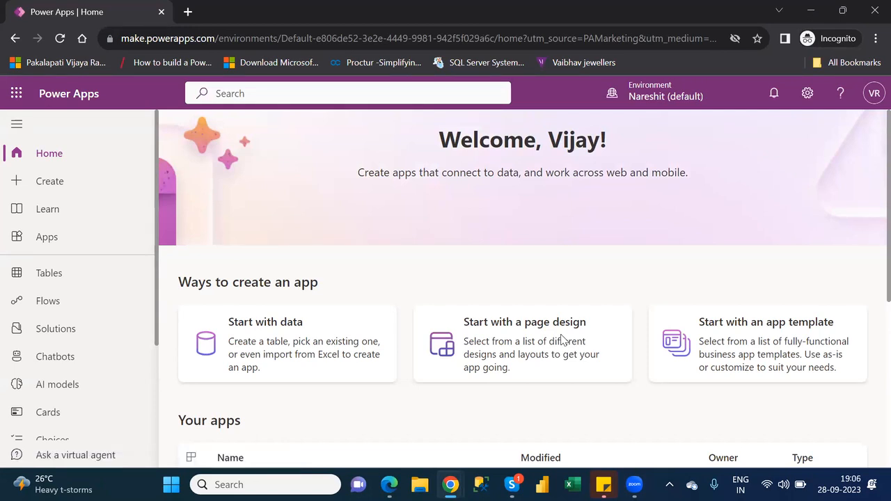
Step: Open the list of Dataverse tables and switch the environment to NareshIT_B1
left_click(61, 274)
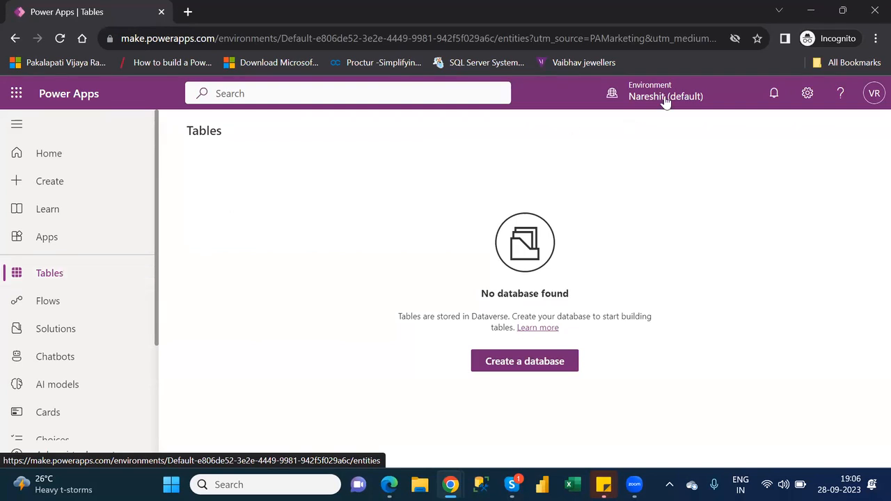
left_click(873, 96)
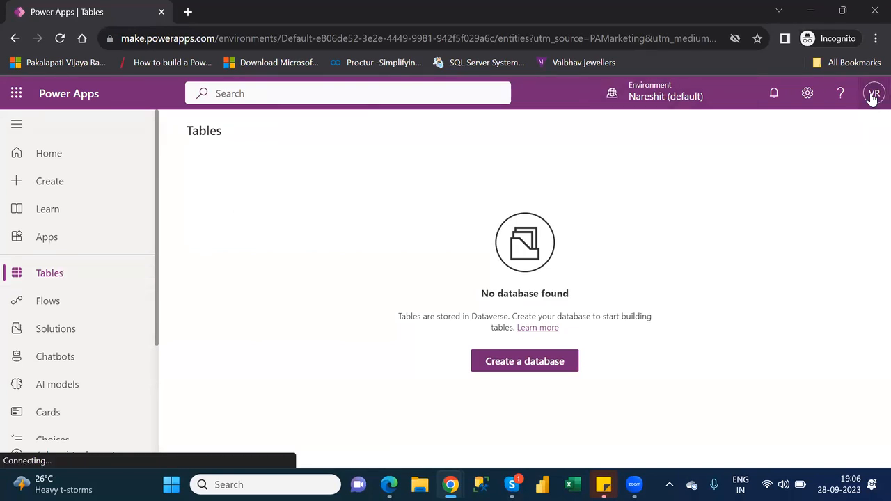
left_click(664, 96)
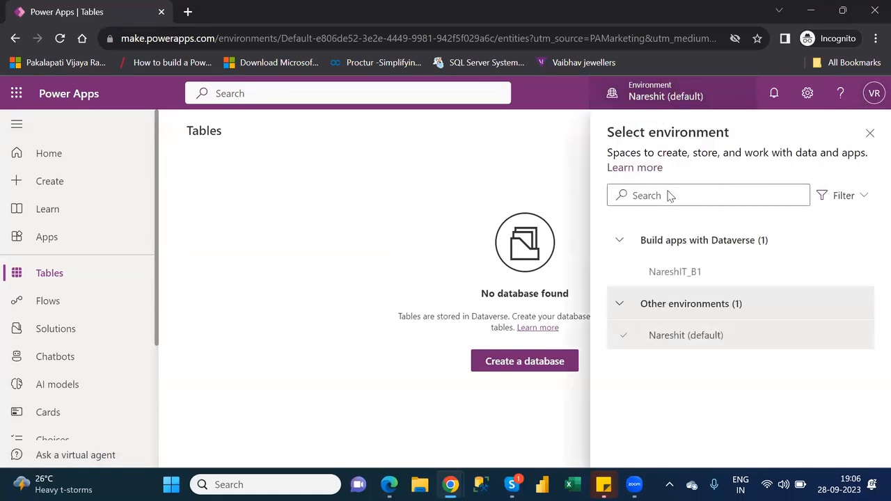
left_click(676, 272)
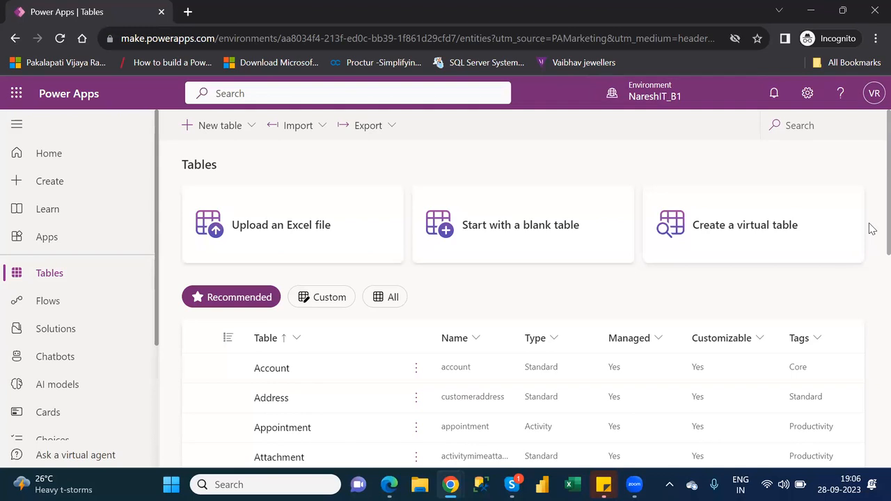
Step: Open the Account table from the recommended tables and dismiss the tip about updating forms and views
scroll(870, 237, "down", 2)
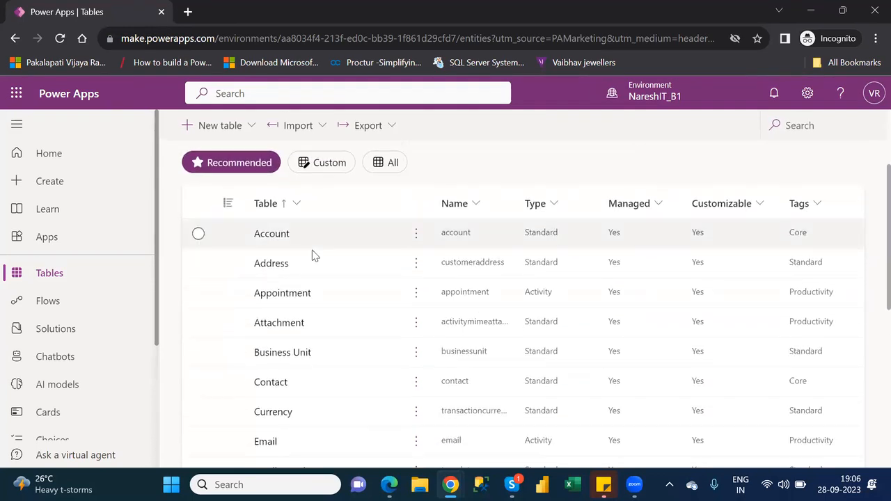
left_click(267, 235)
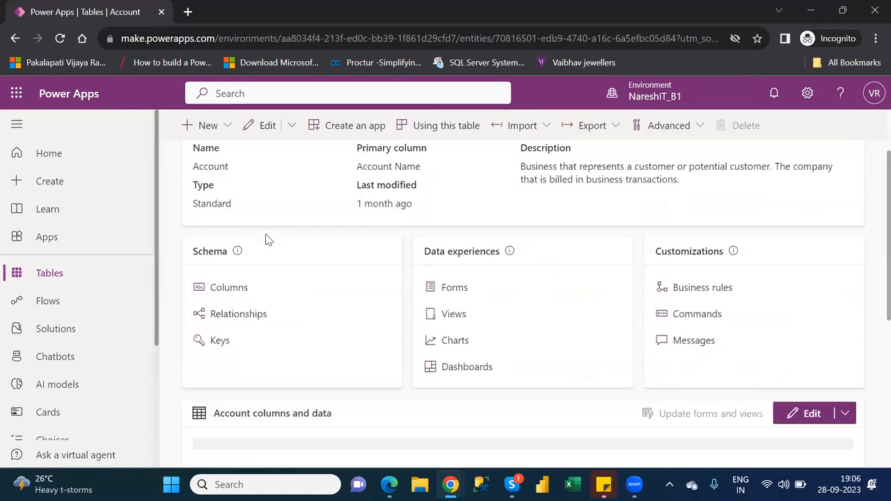
scroll(267, 241, "up", 1)
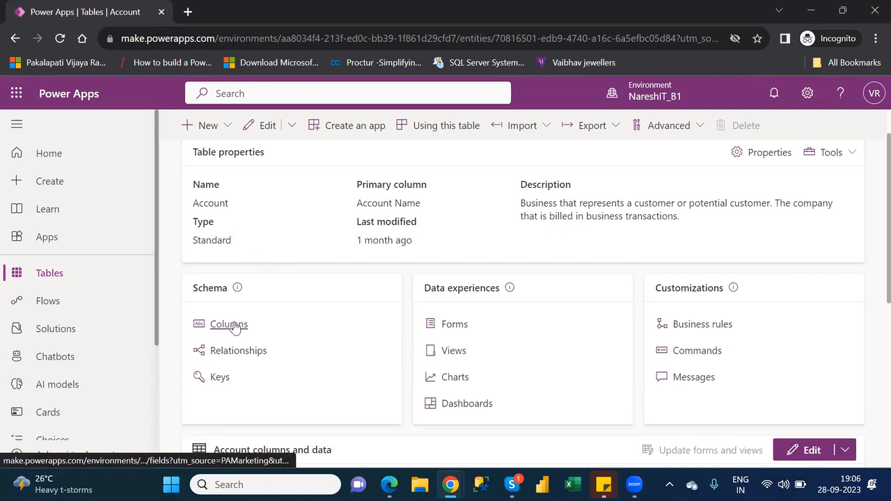
scroll(233, 325, "up", 1)
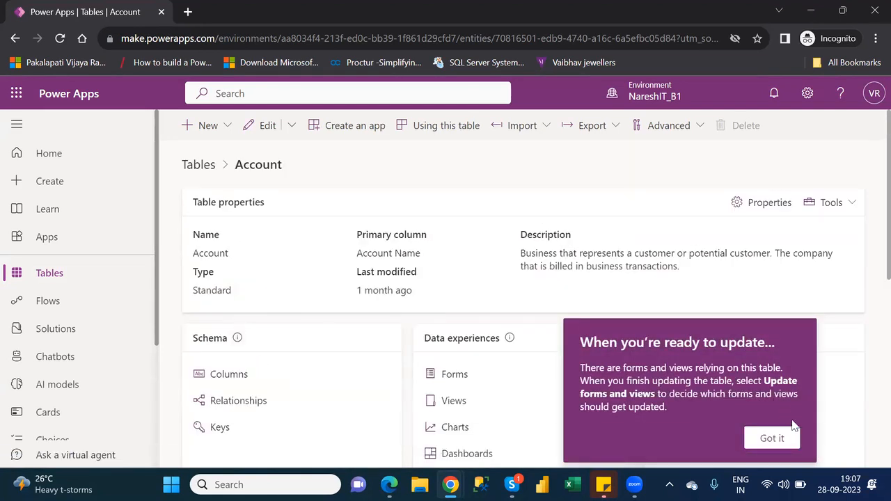
left_click(774, 438)
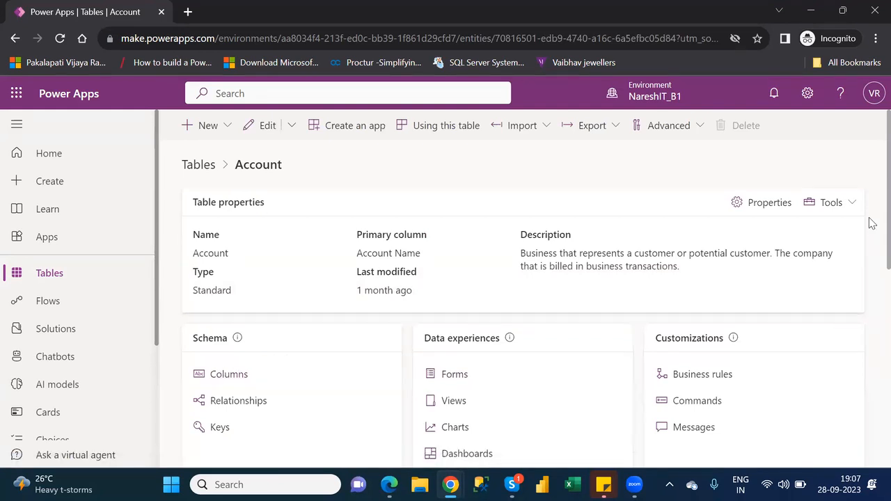
Step: Examine the Account table's description, its schema, data experience and customization options, and its sample data
left_click_drag(872, 247, 871, 259)
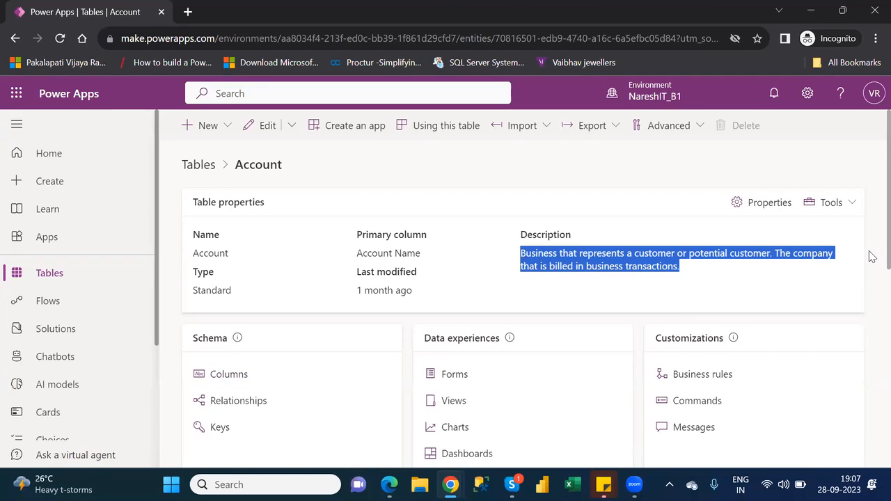
scroll(870, 302, "down", 2)
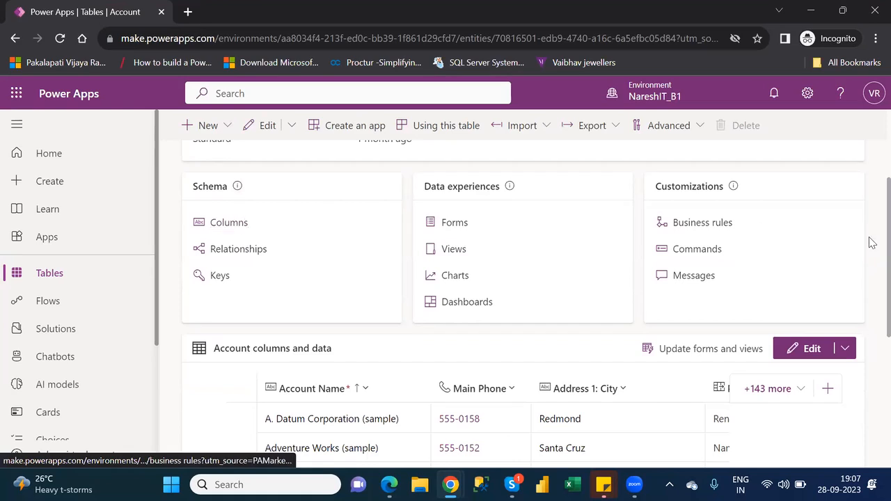
left_click_drag(872, 266, 871, 284)
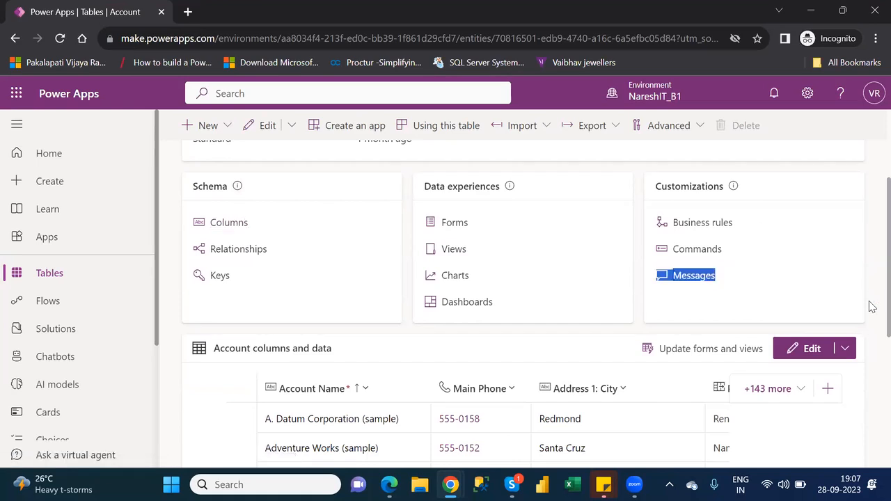
scroll(872, 283, "down", 3)
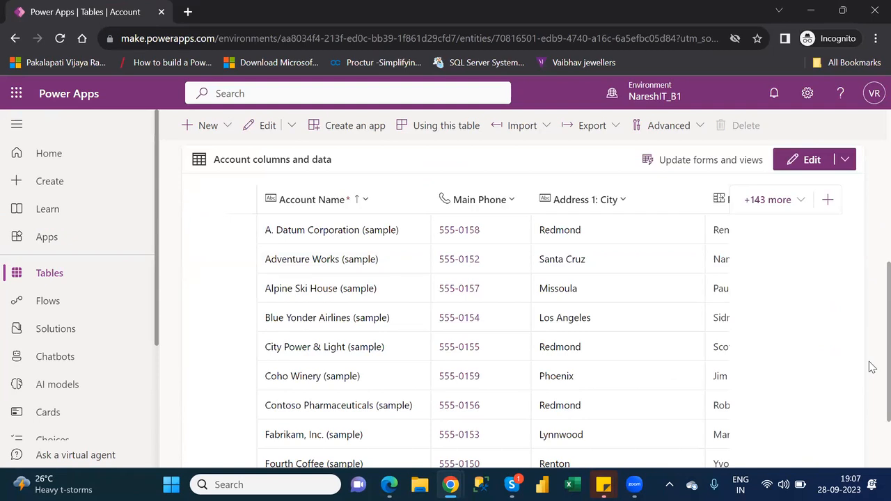
scroll(869, 362, "up", 2)
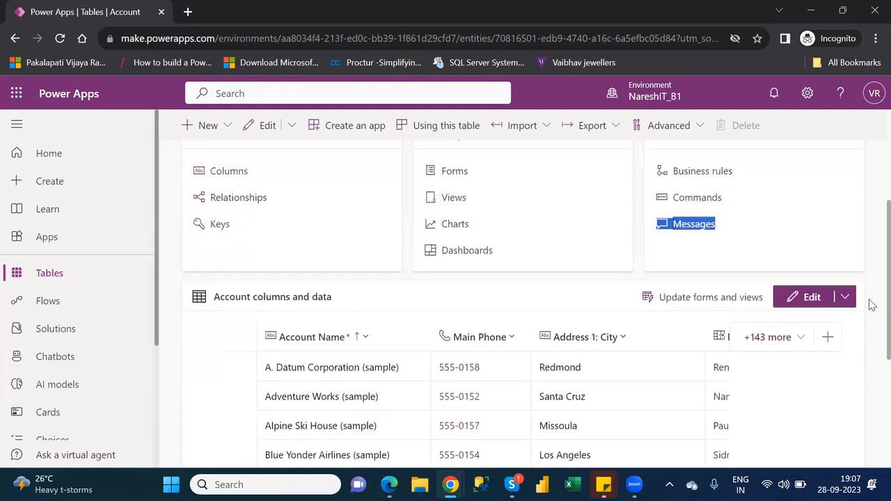
scroll(871, 286, "up", 1)
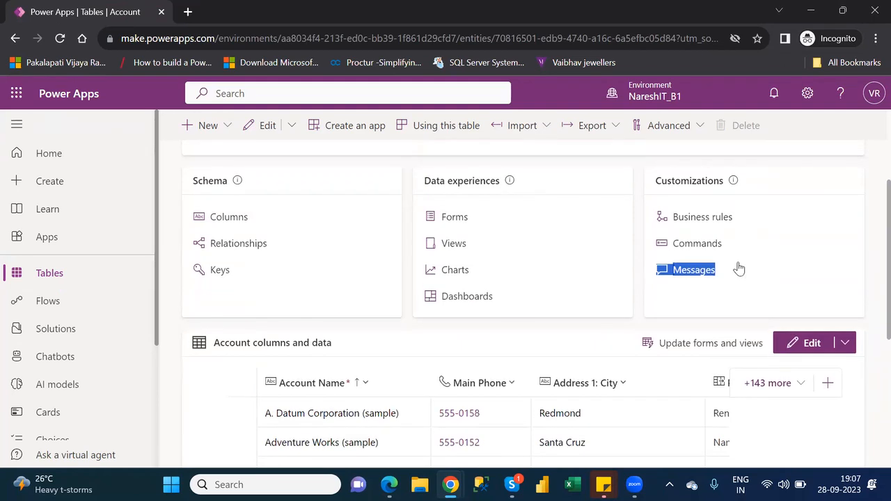
Step: List the Account table's columns and inspect the Account Name column's settings, closing them without changes
left_click(230, 218)
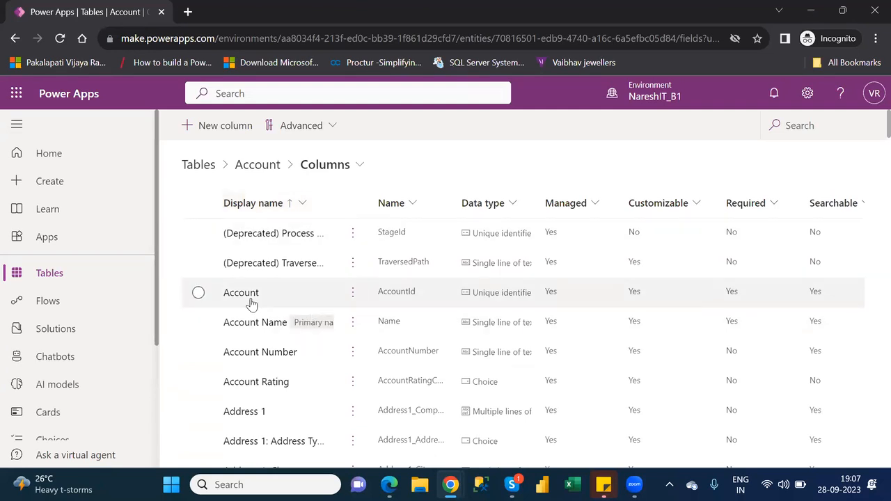
mouse_move(314, 331)
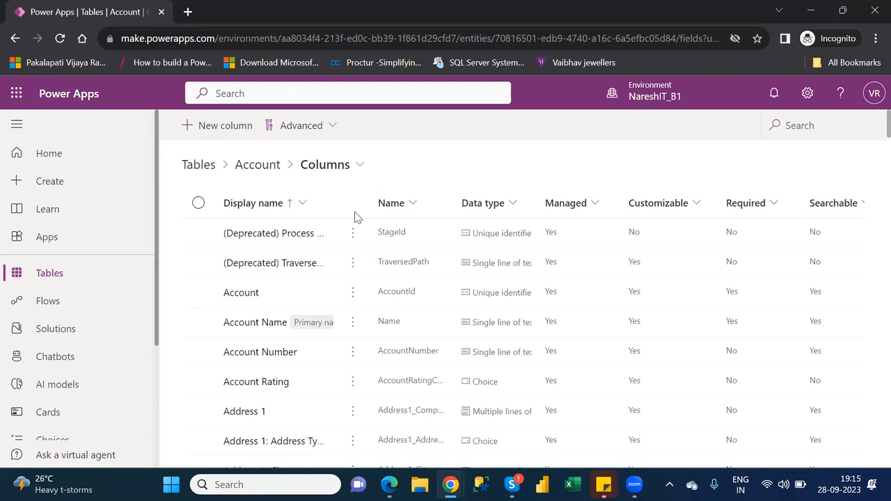
left_click(256, 323)
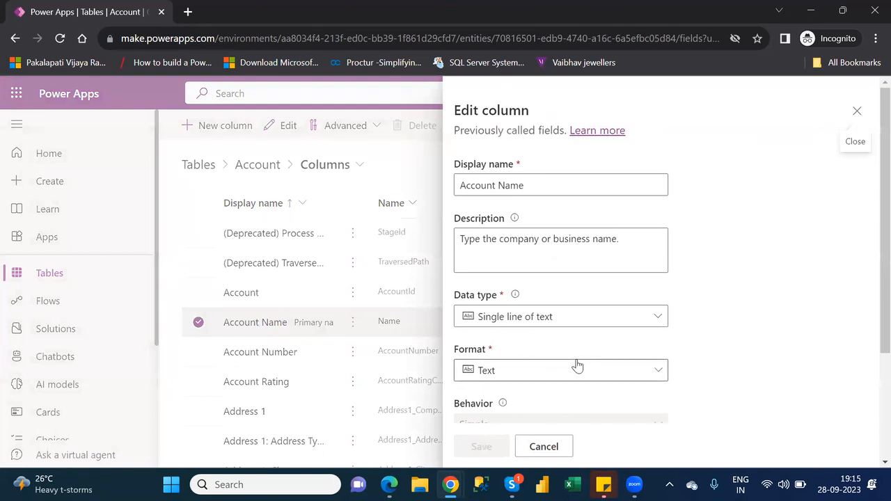
scroll(873, 282, "down", 3)
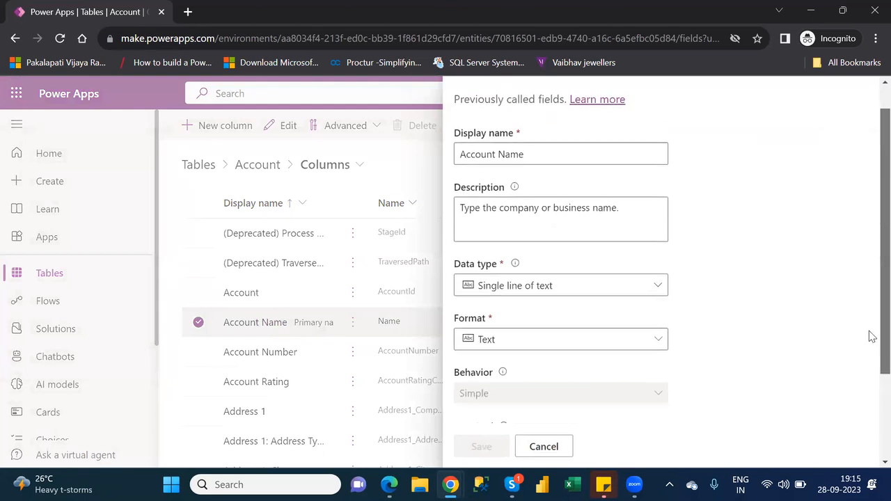
scroll(872, 239, "up", 3)
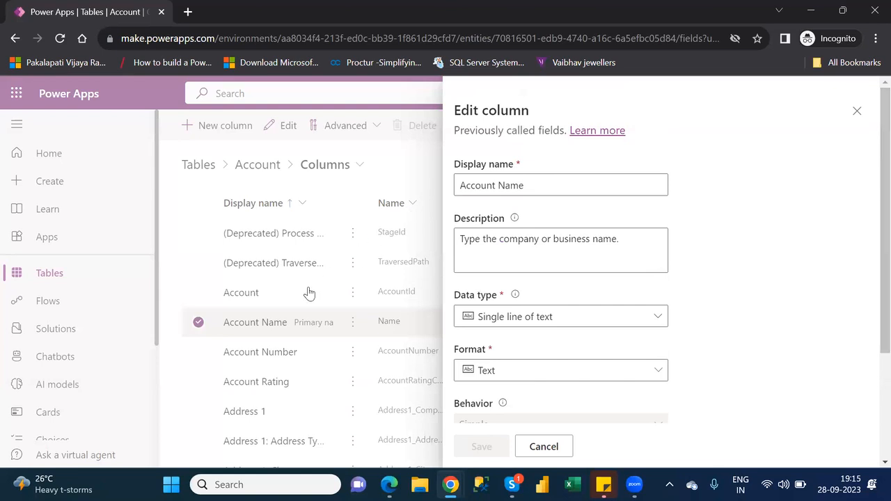
left_click(543, 188)
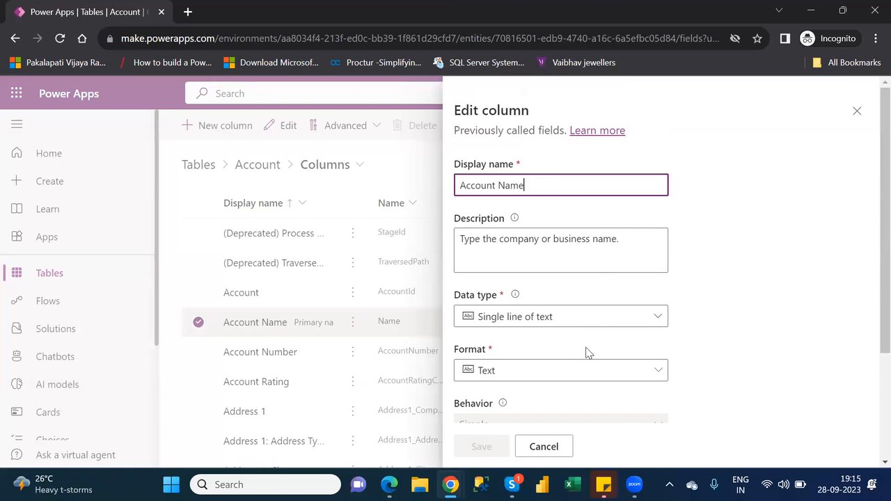
left_click(863, 113)
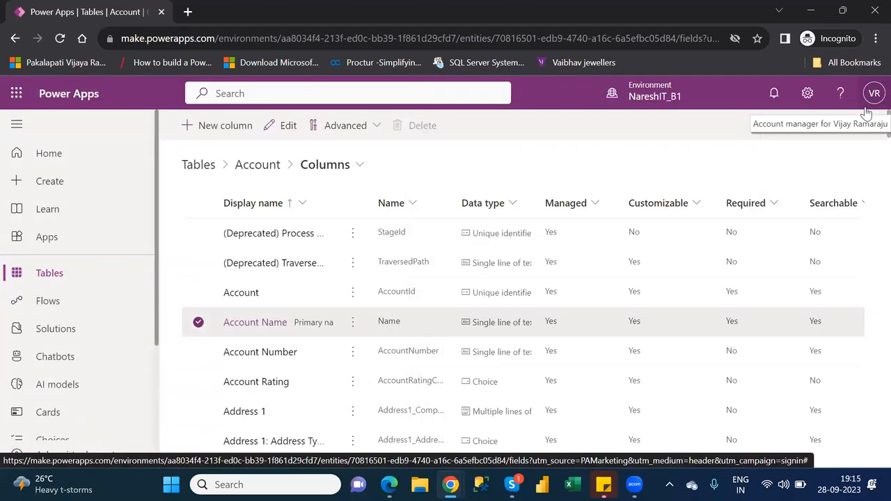
Step: Return to the list of tables, reopen the Account table and look over its properties and schema options
left_click(64, 279)
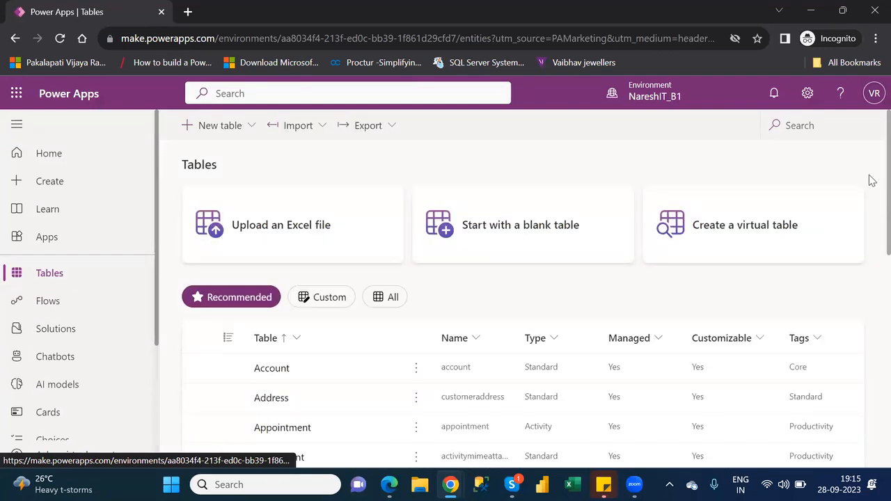
left_click_drag(871, 185, 872, 230)
left_click(872, 287)
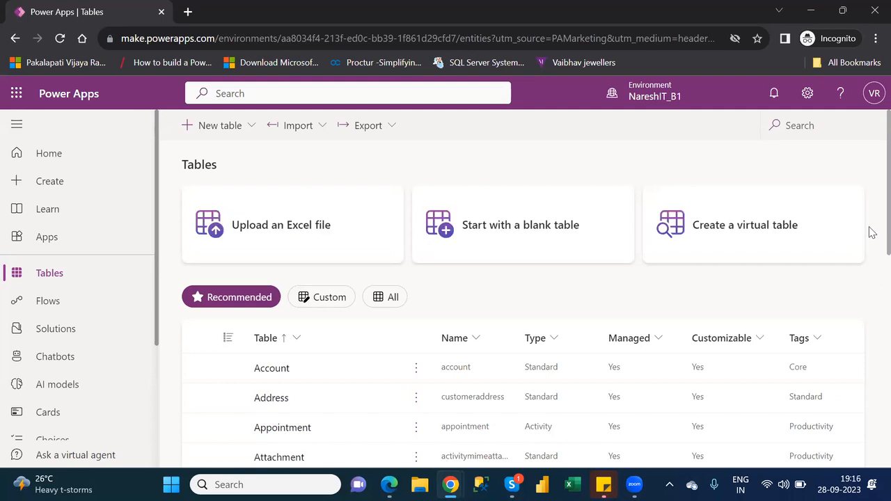
scroll(872, 278, "down", 1)
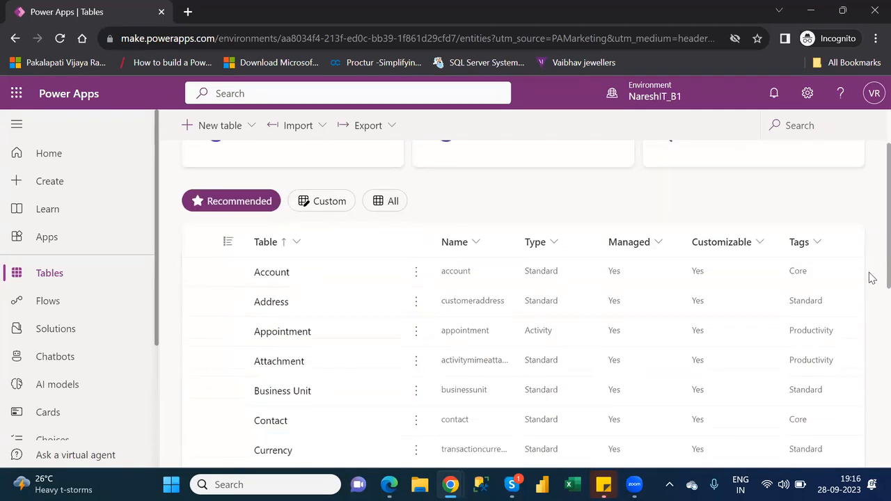
left_click(278, 257)
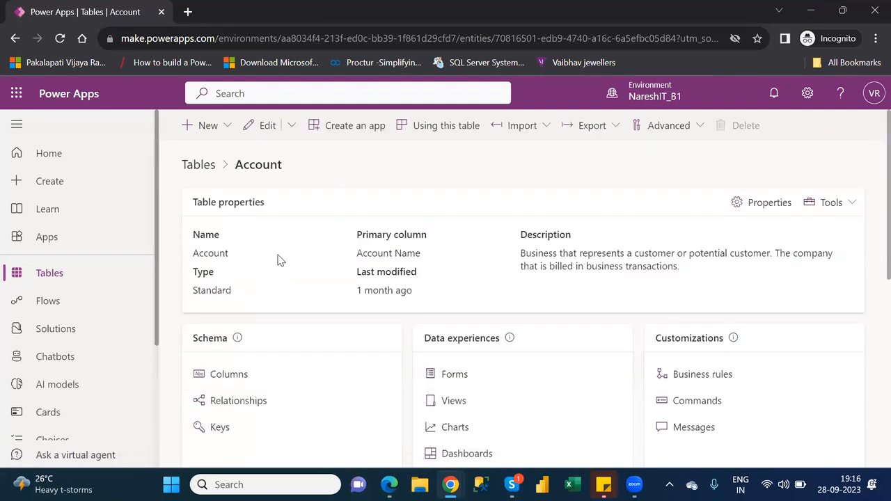
scroll(277, 260, "down", 1)
scroll(277, 260, "down", 1)
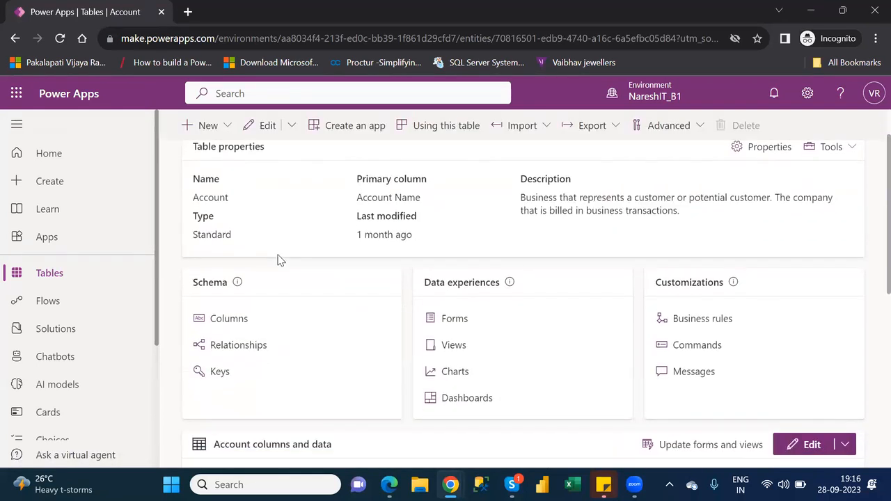
scroll(277, 260, "up", 1)
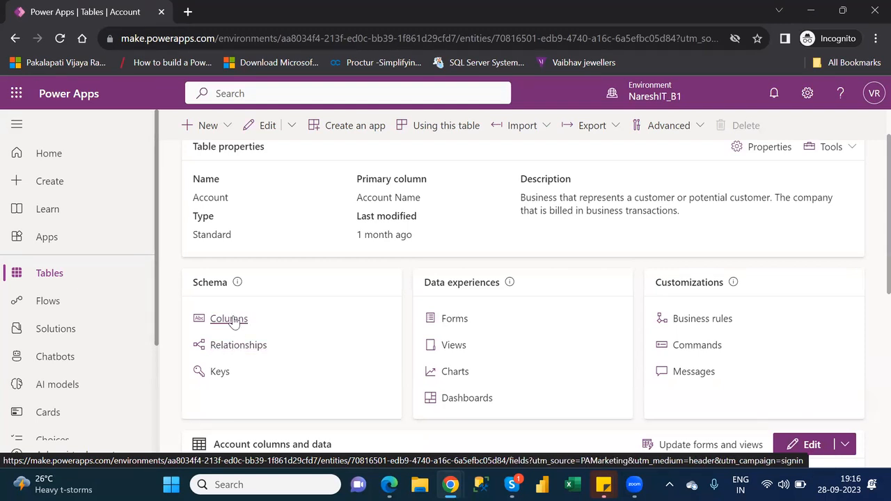
Step: View the Account table's column list once more and go back to the table's overview
left_click(230, 319)
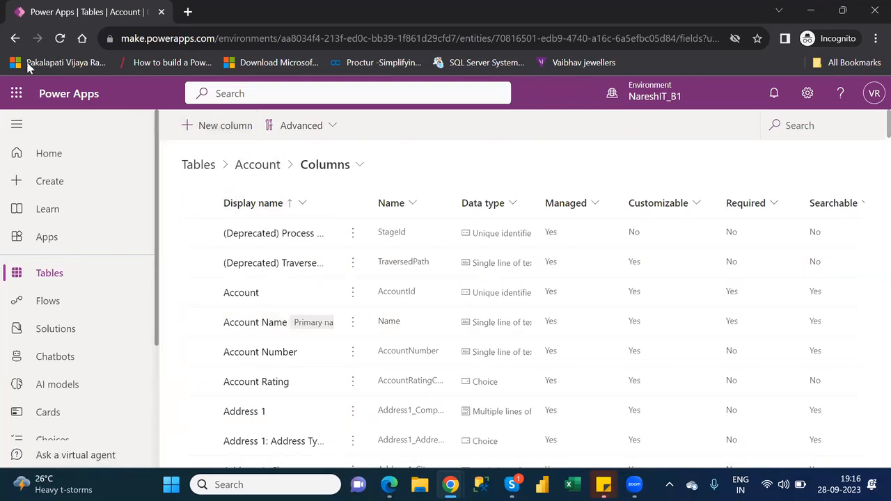
left_click(7, 42)
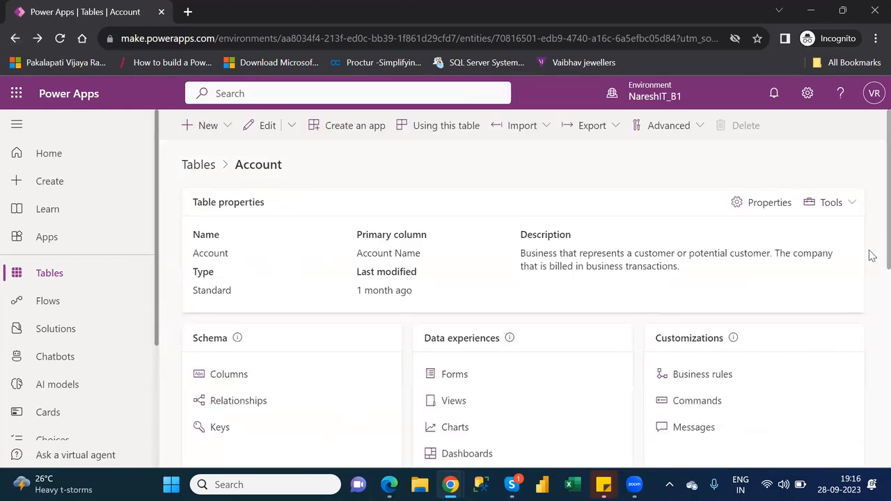
scroll(871, 271, "down", 1)
scroll(871, 300, "down", 2)
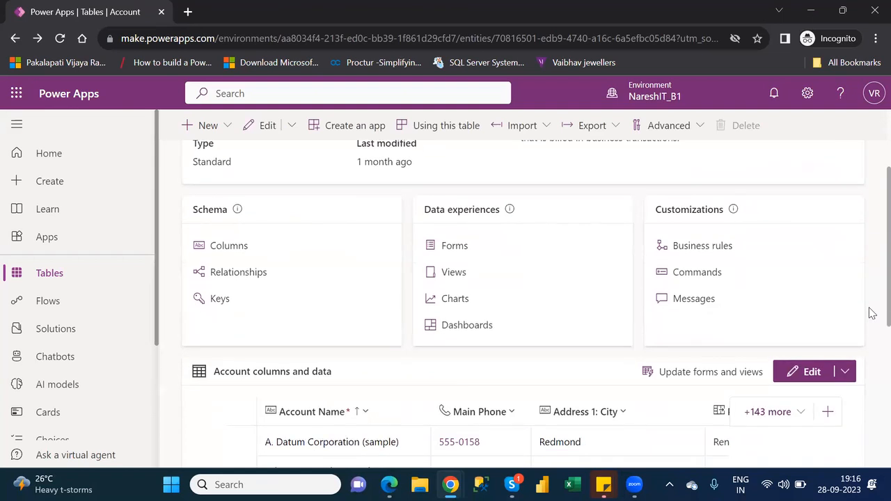
Step: Open the Account table's relationships and show the relationship types available for a new relationship
left_click(238, 273)
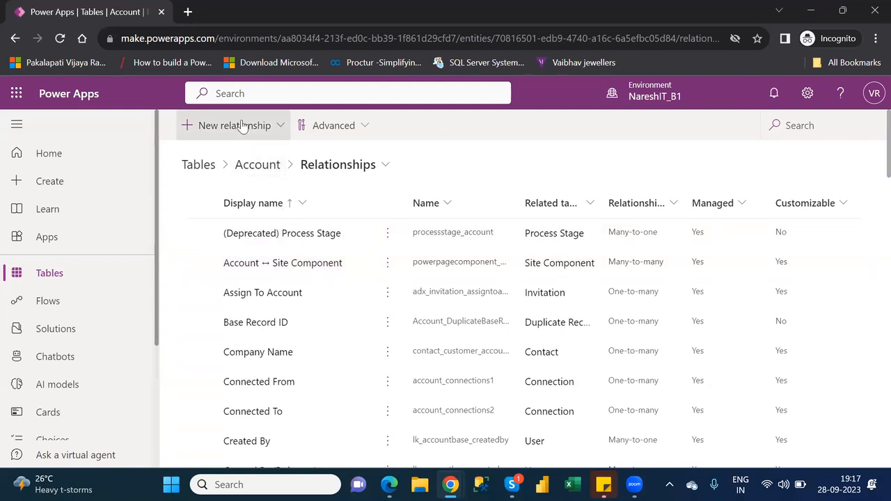
left_click(281, 135)
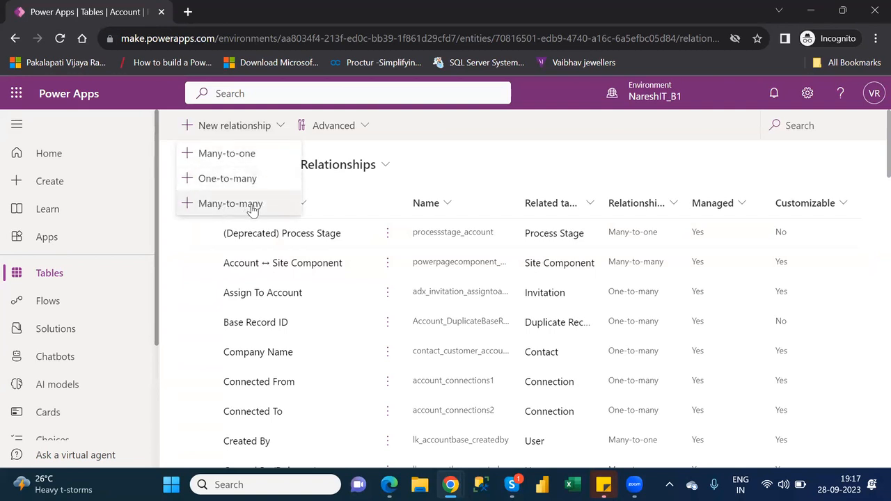
left_click(468, 173)
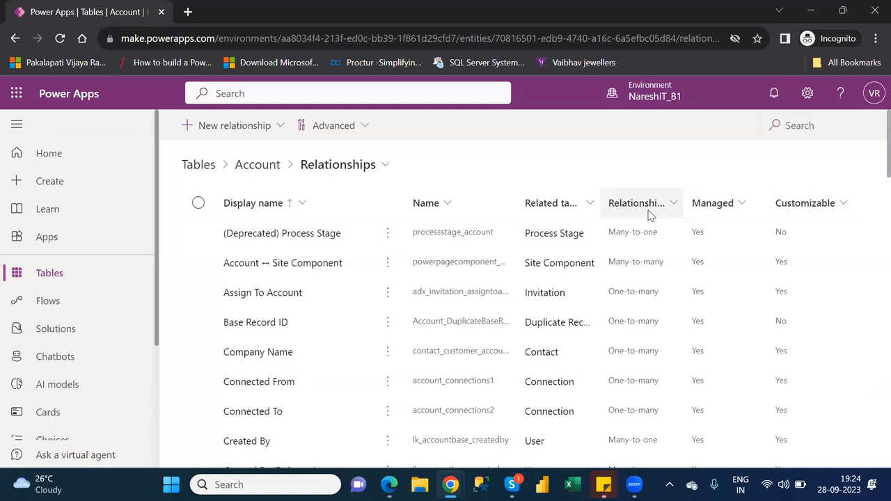
left_click(280, 126)
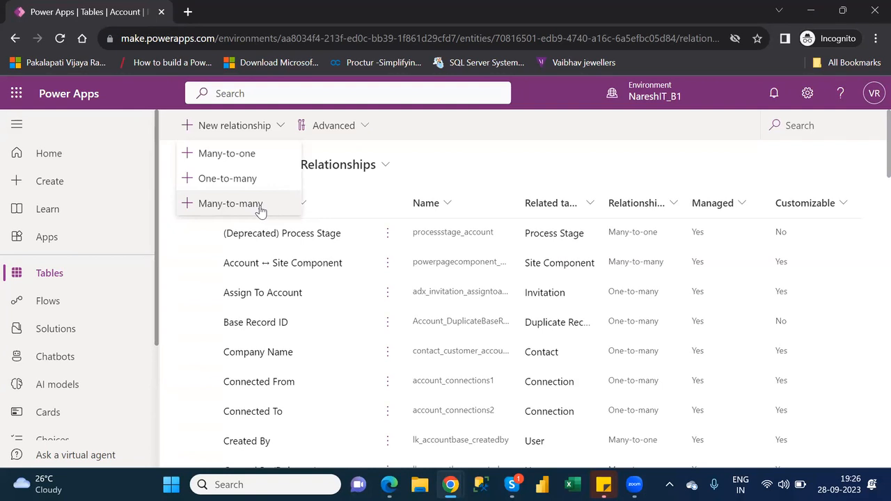
Step: Inspect the one-to-many relationship form for the Account table, close it without creating anything, and return to the table's overview
left_click(454, 176)
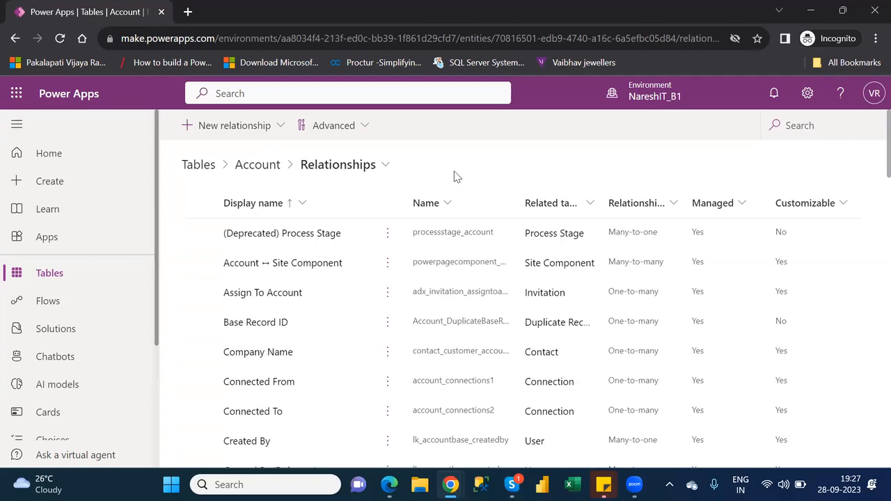
left_click(231, 129)
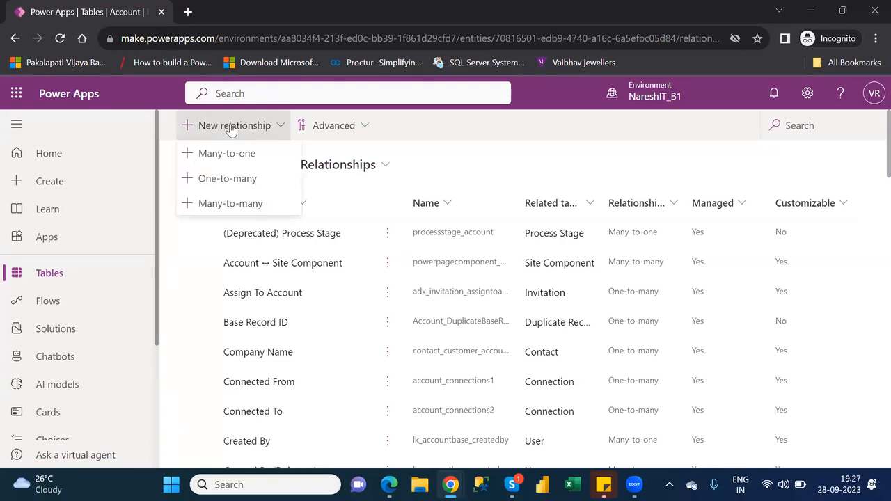
left_click(242, 180)
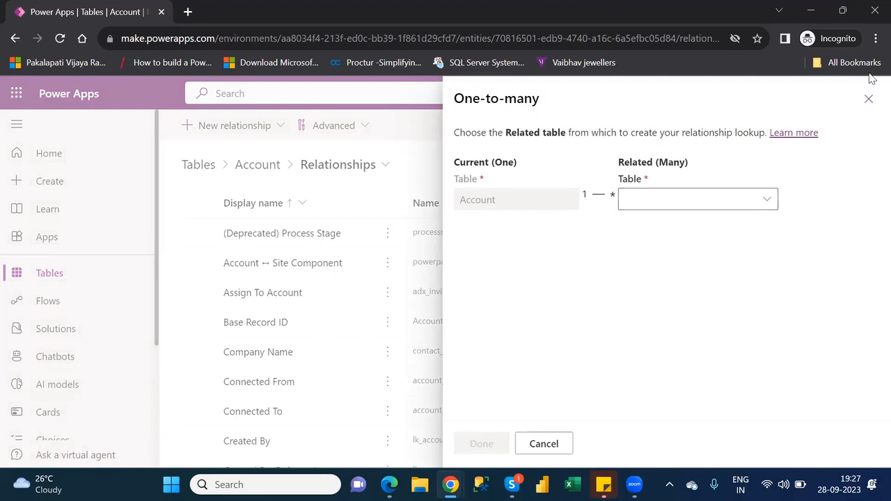
left_click(870, 100)
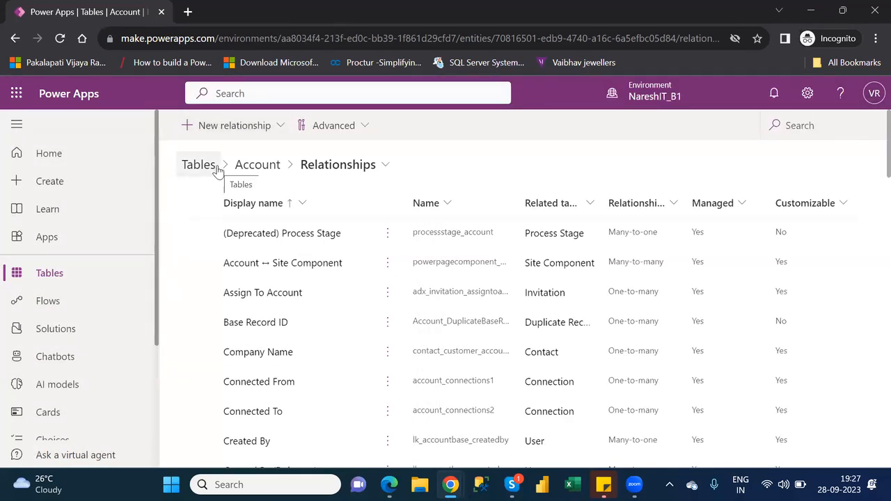
left_click(249, 170)
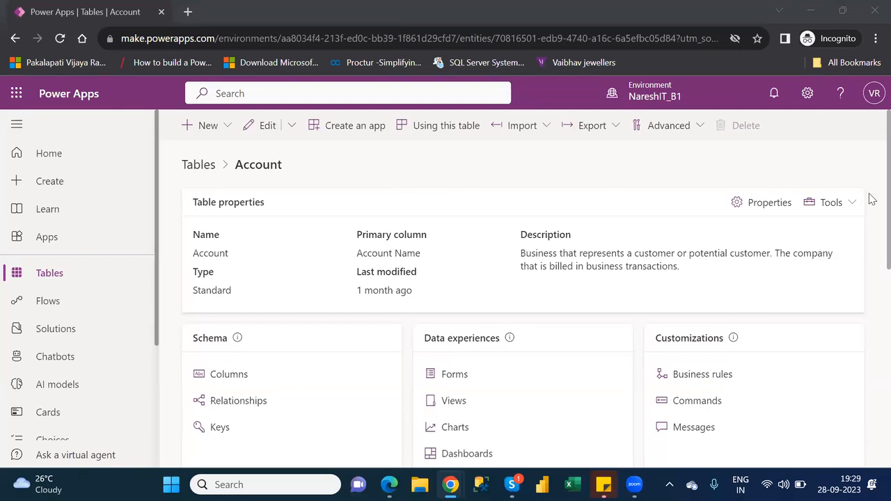
Step: Open the Account table's keys, review the columns offered for a new key, then cancel and return to the table's overview
scroll(870, 195, "down", 1)
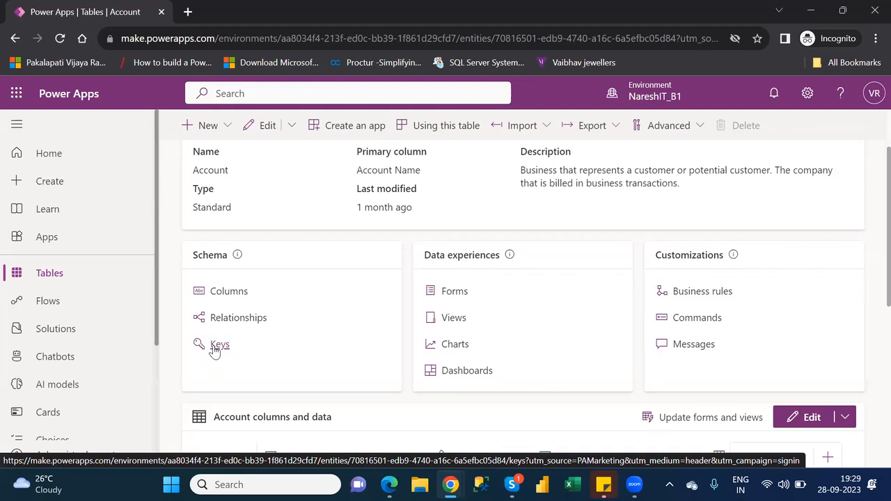
left_click(215, 352)
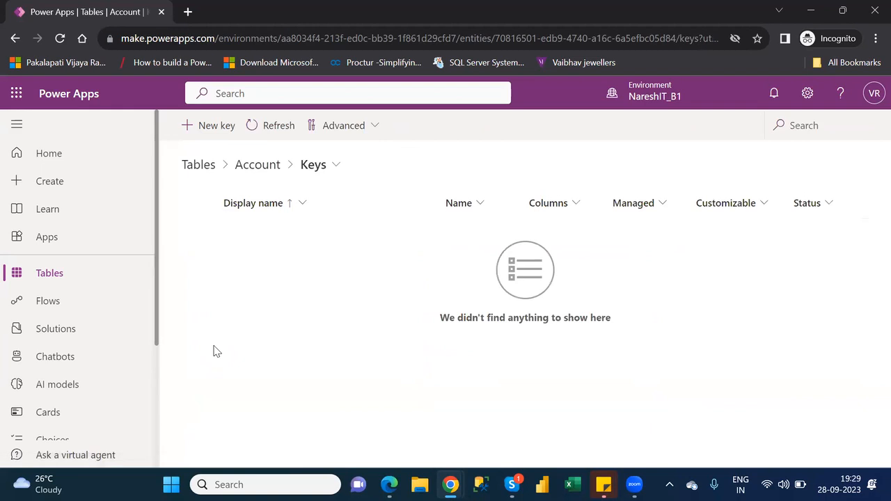
left_click(204, 131)
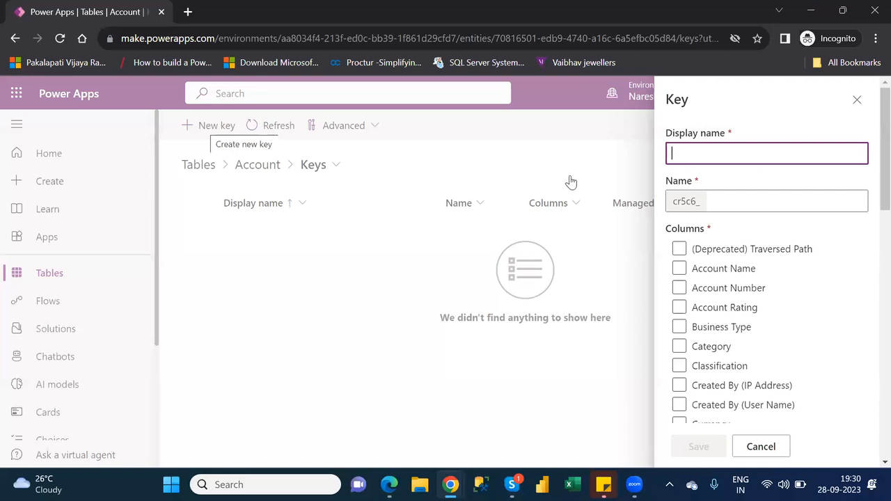
left_click(735, 272)
left_click(728, 273)
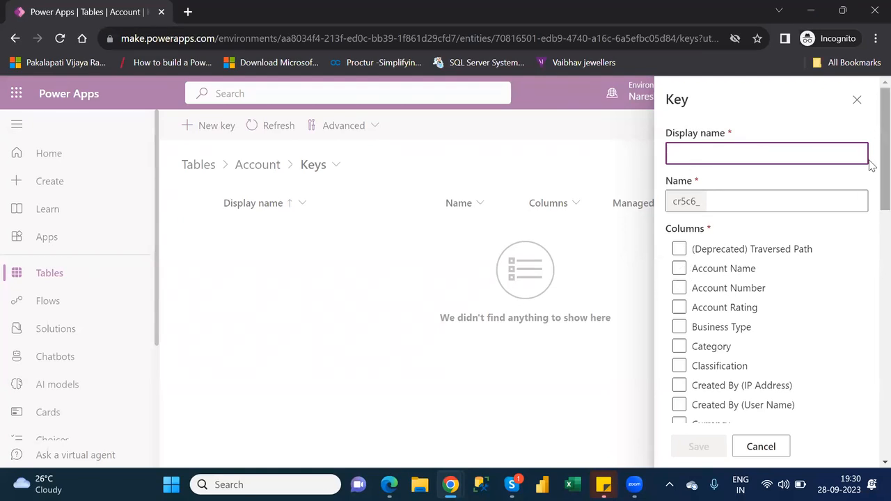
scroll(872, 171, "down", 7)
scroll(872, 349, "down", 3)
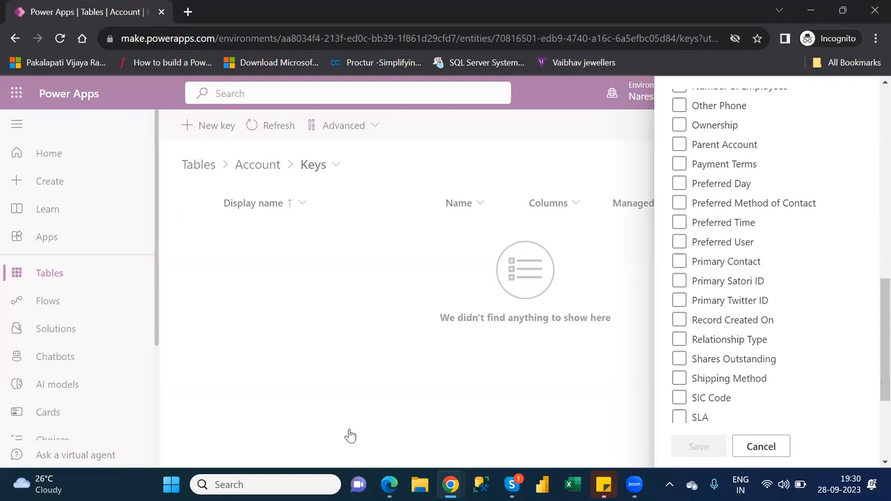
left_click(679, 417)
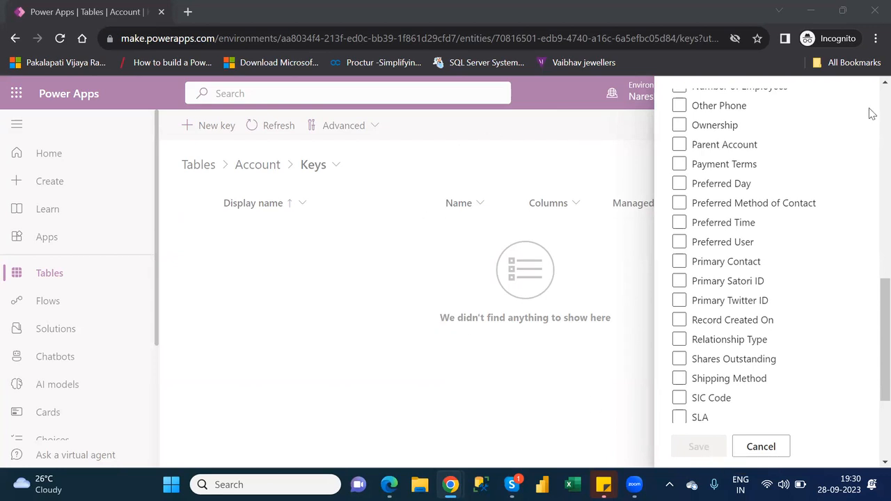
left_click(775, 451)
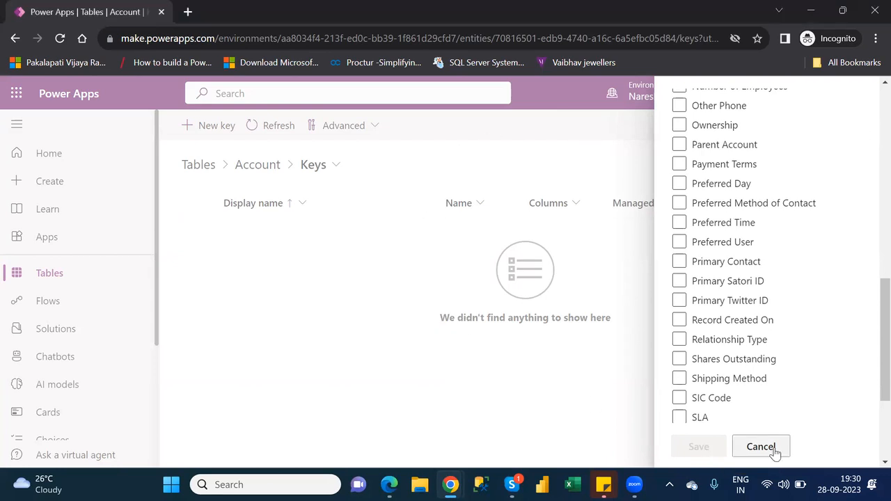
left_click(237, 165)
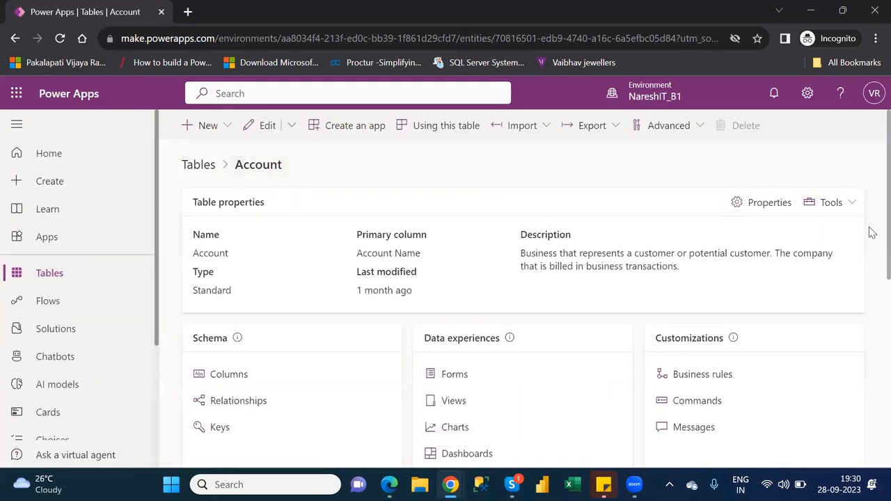
Step: Open the main Account form from the table's forms, look through its fields, and return to the Account table's overview
left_click_drag(871, 237, 872, 261)
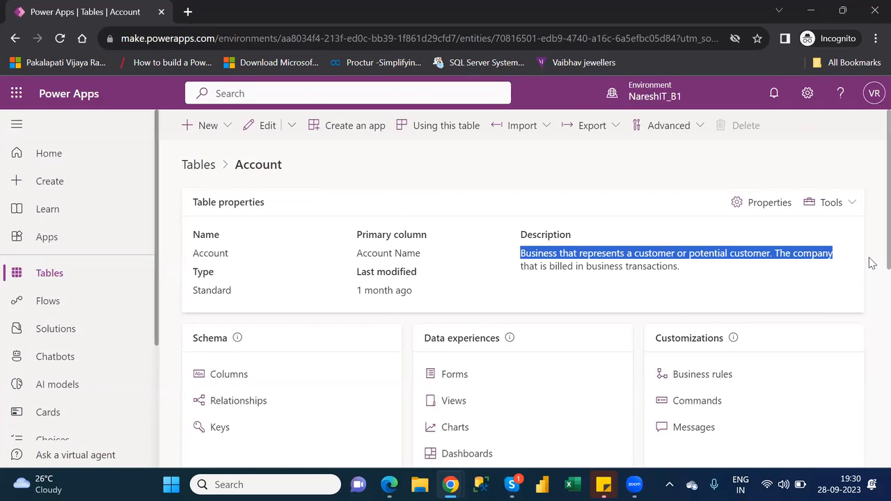
left_click(776, 175)
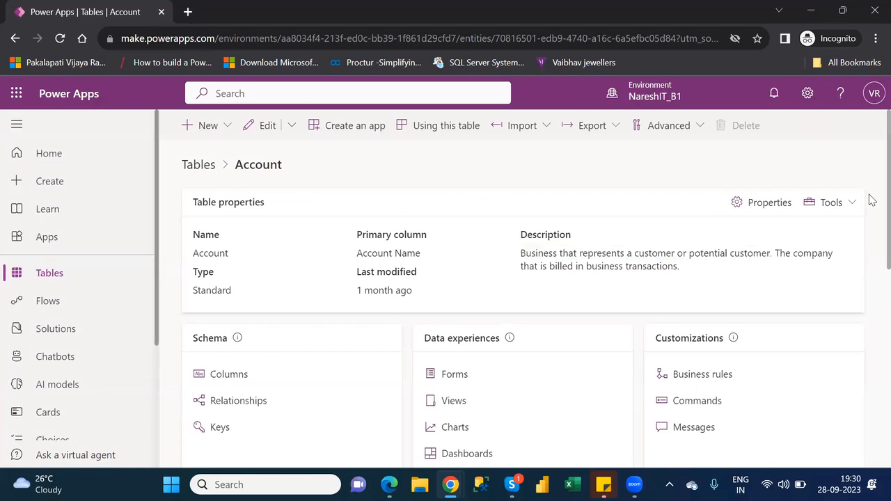
scroll(870, 225, "down", 2)
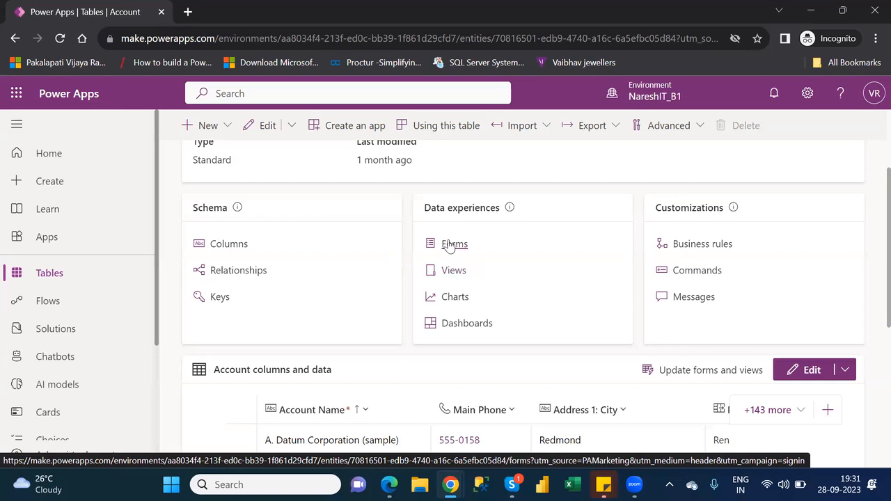
left_click(451, 244)
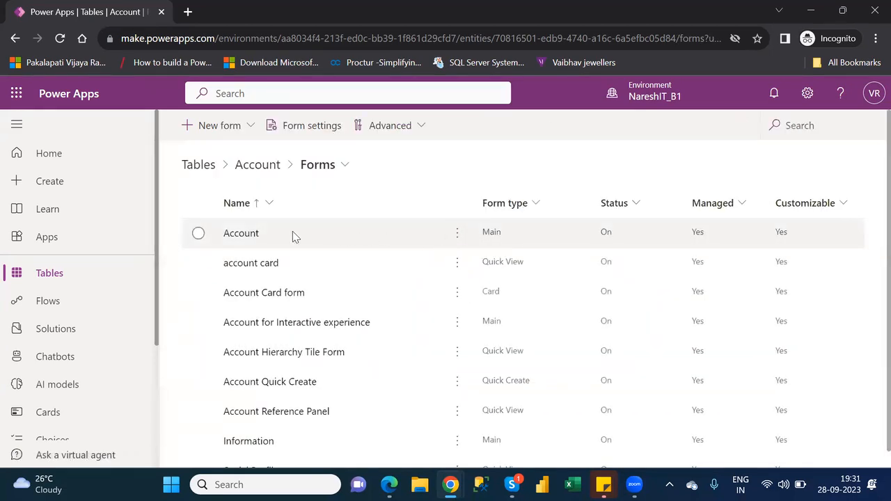
left_click(242, 234)
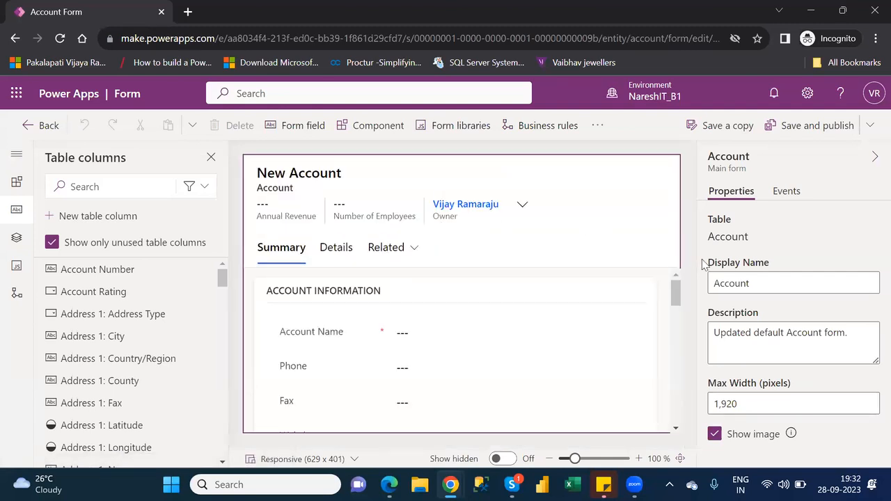
left_click_drag(679, 293, 683, 317)
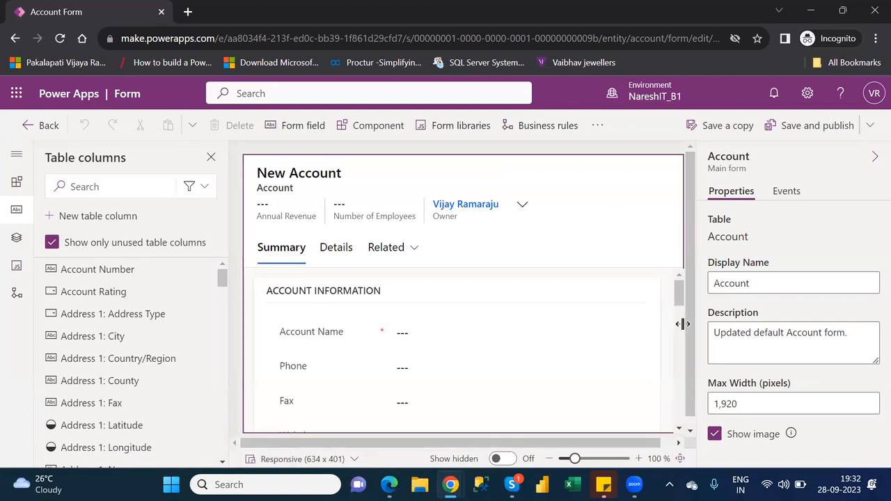
left_click_drag(679, 300, 681, 359)
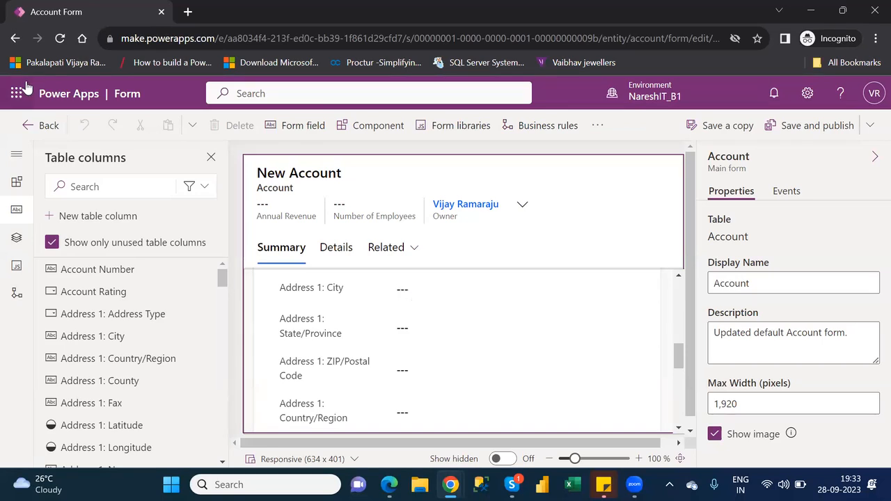
left_click(50, 129)
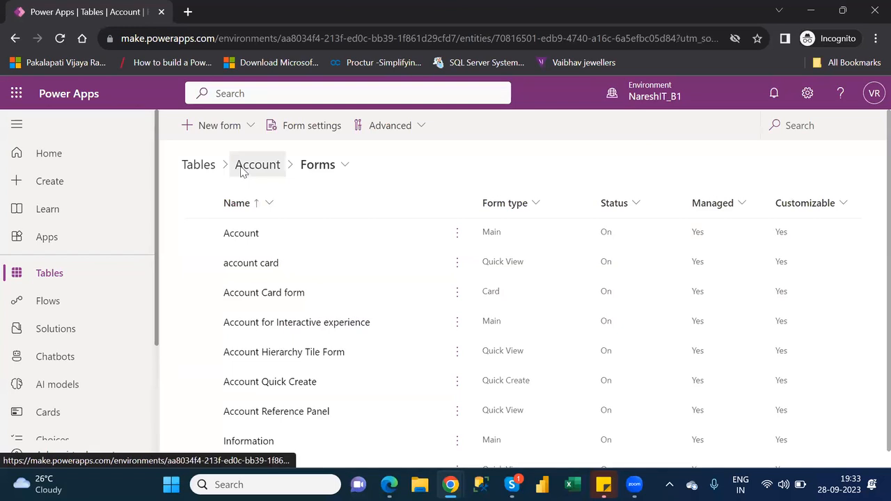
left_click(241, 167)
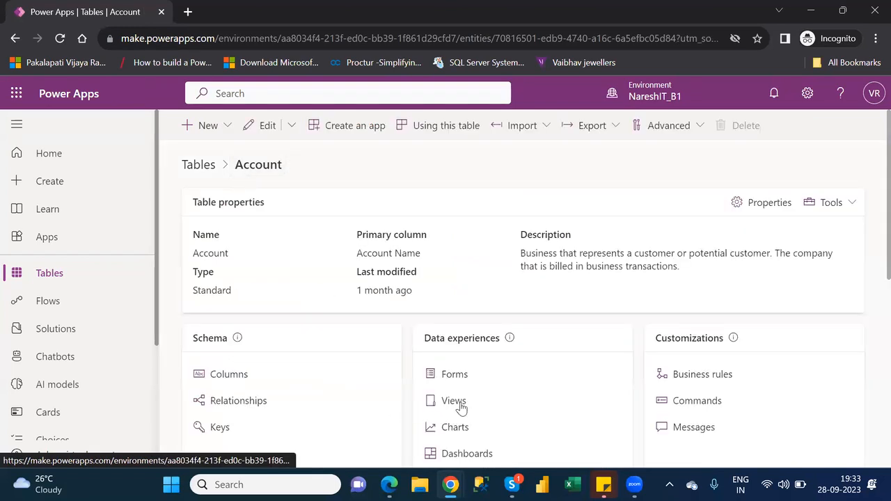
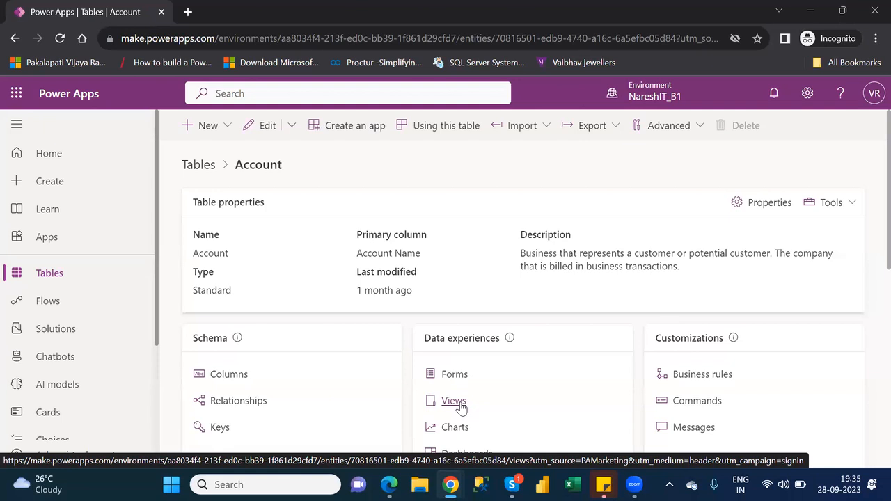
Step: Open the Account Advanced Find View, review its columns, sorting and filter options, and go back to the Account table's views
left_click(455, 404)
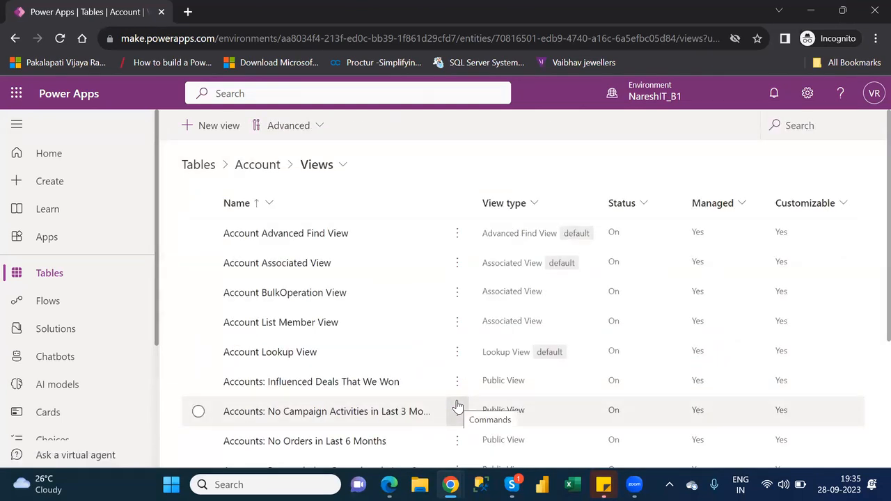
left_click(278, 236)
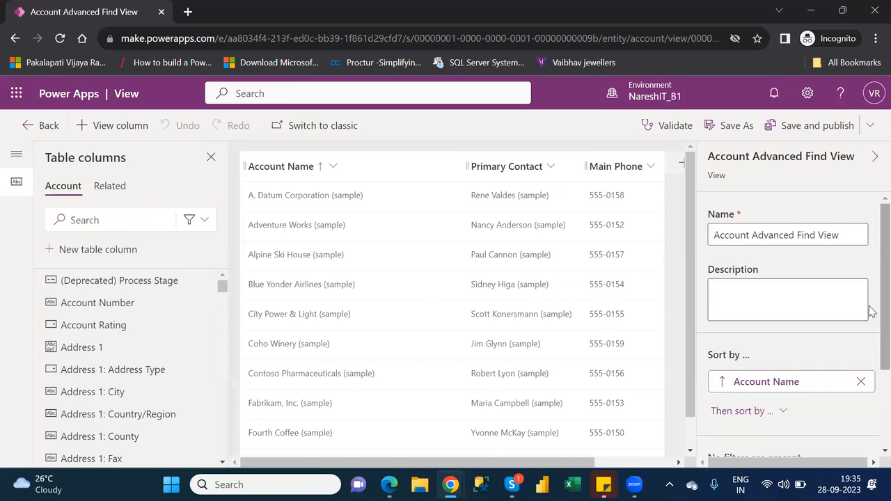
scroll(870, 310, "down", 3)
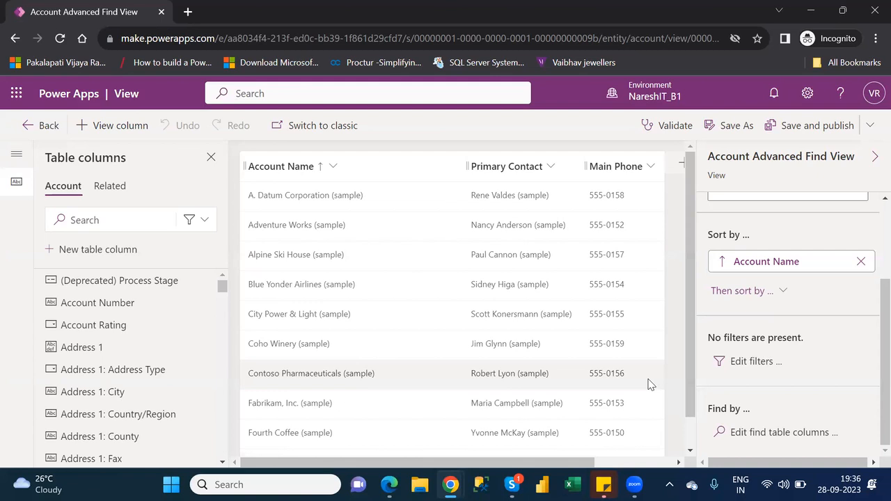
left_click(108, 133)
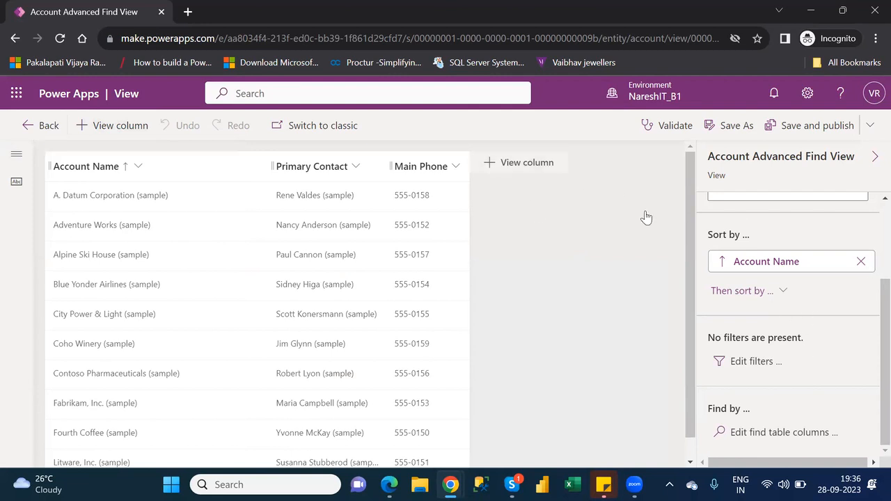
left_click(35, 127)
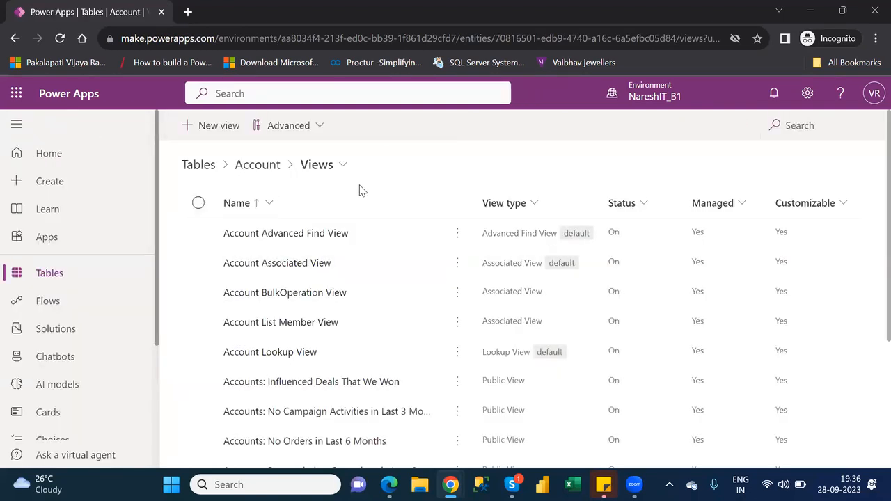
Step: Create a new Account view named xyz
left_click(216, 134)
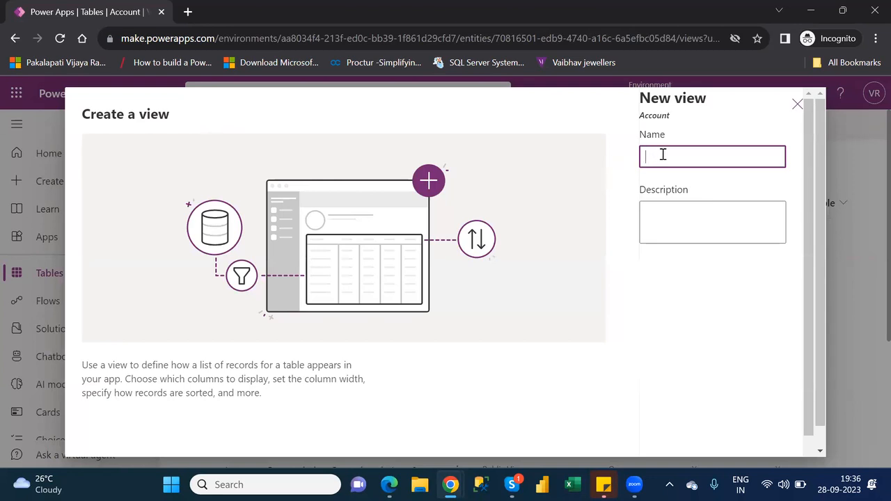
type("xyz")
scroll(811, 276, "down", 2)
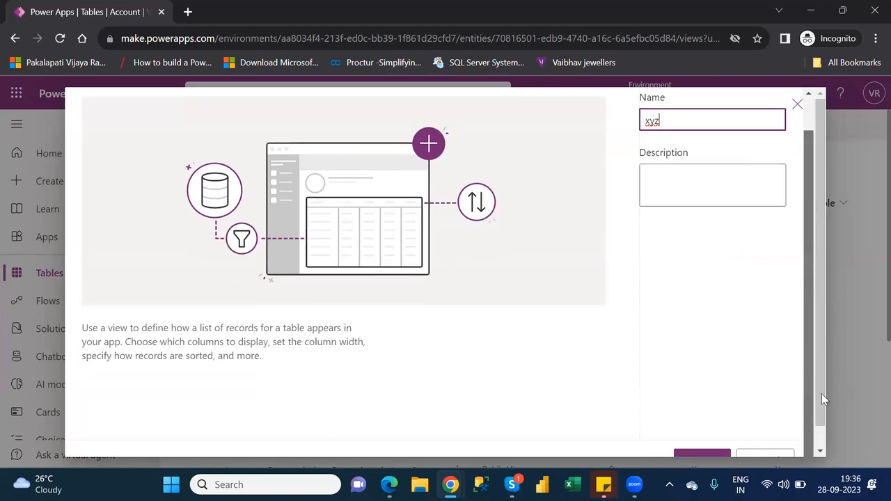
left_click(701, 458)
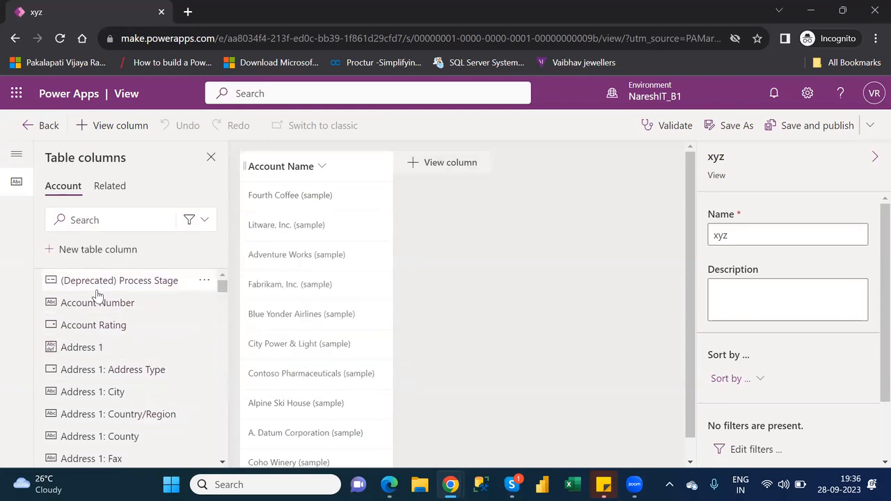
Step: Check the Account Number column's details, then look at the form for a new table column and cancel it
mouse_move(98, 296)
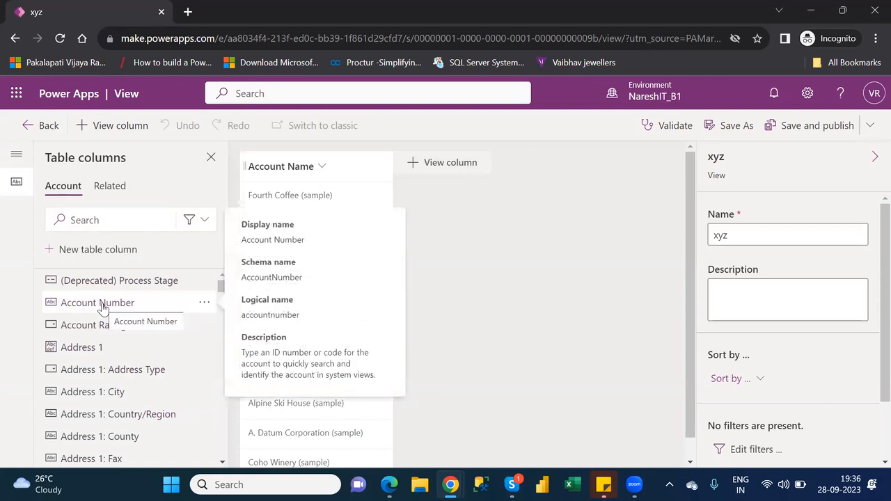
left_click(80, 258)
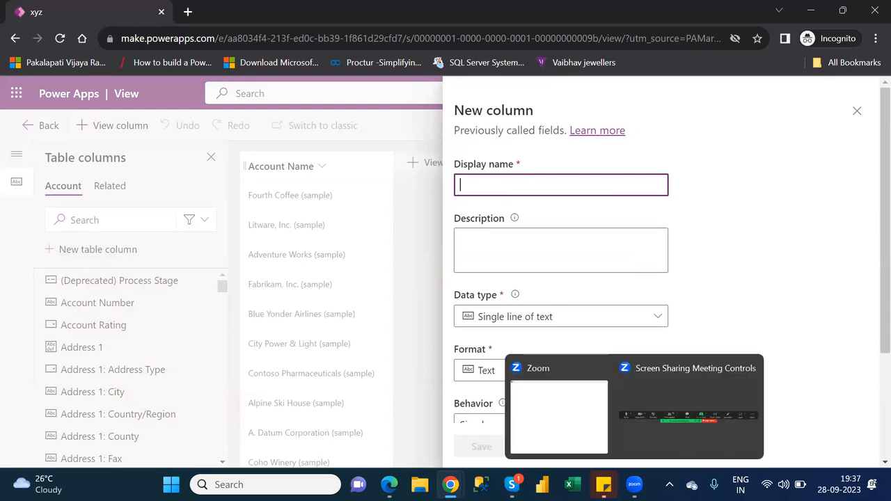
left_click_drag(752, 297, 540, 453)
left_click(540, 454)
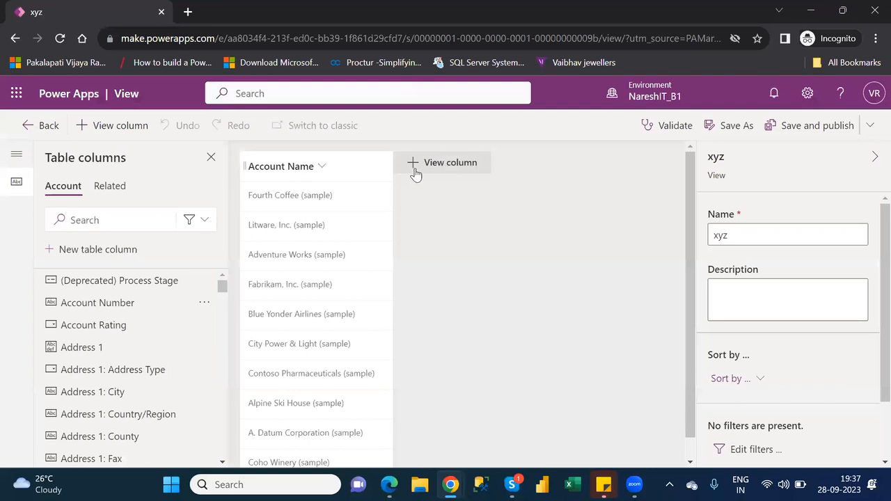
Step: Add the Account Number column to the xyz view, then leave the view designer without saving
left_click_drag(106, 307, 394, 159)
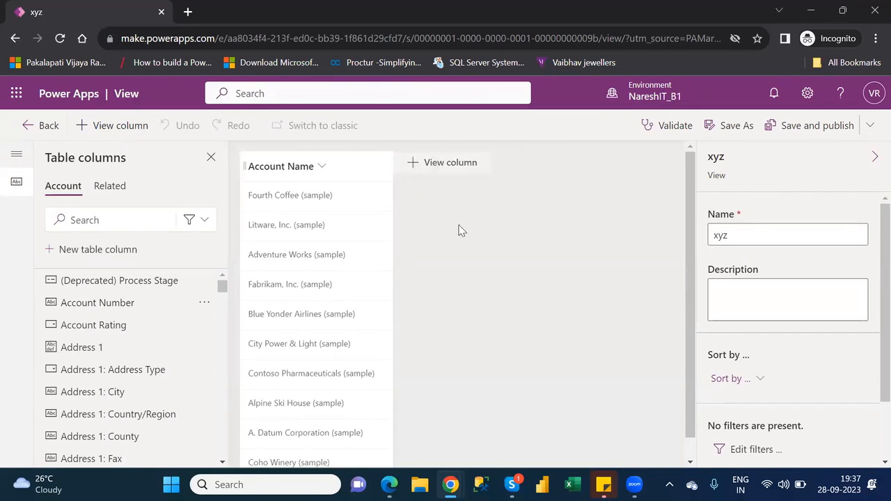
left_click(439, 166)
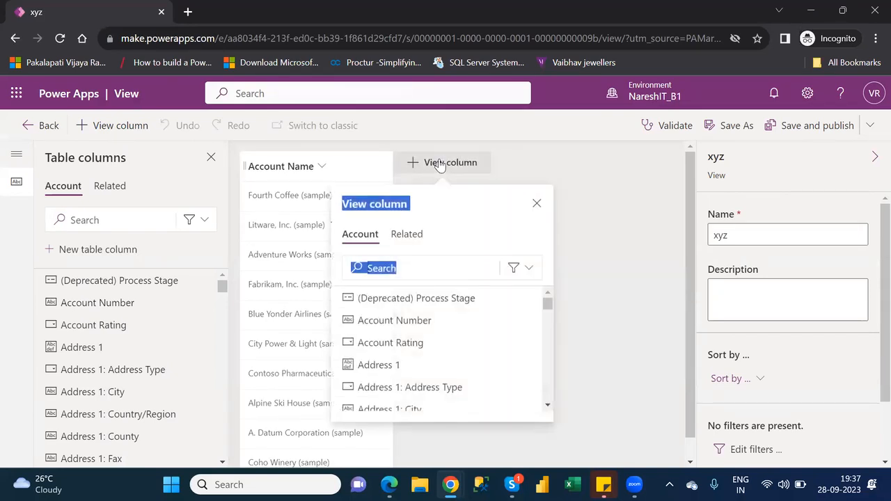
left_click(360, 324)
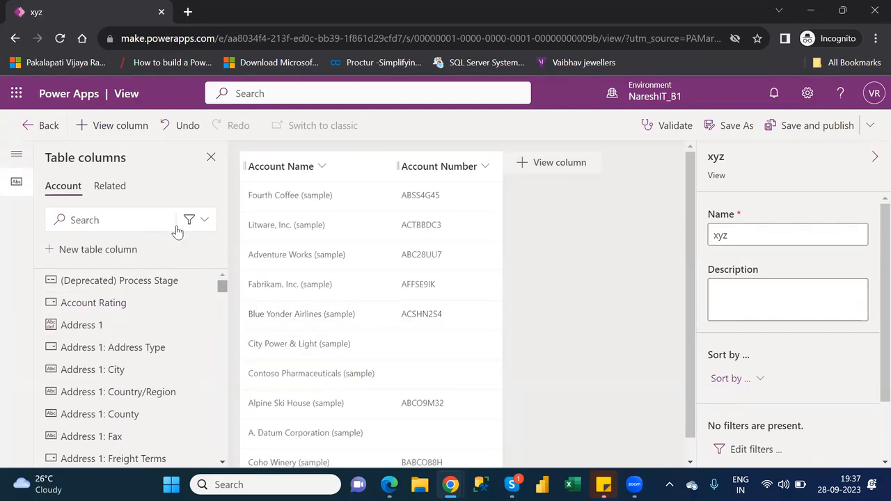
left_click(48, 125)
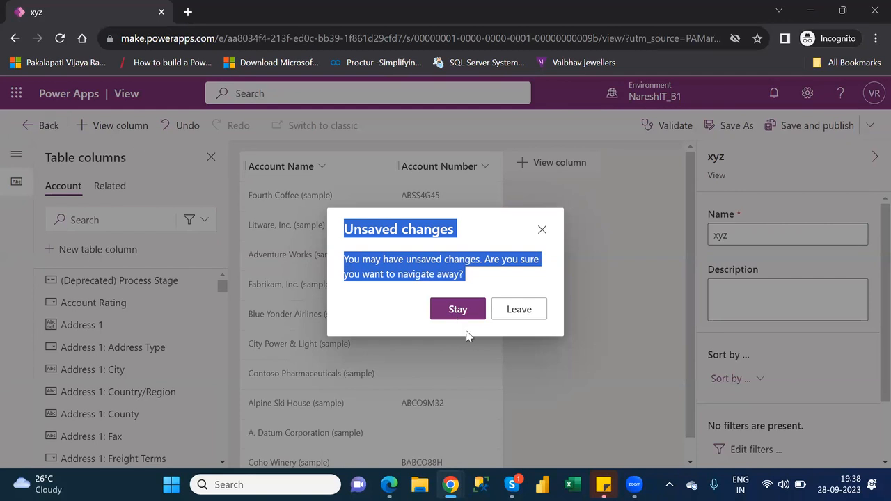
left_click(521, 314)
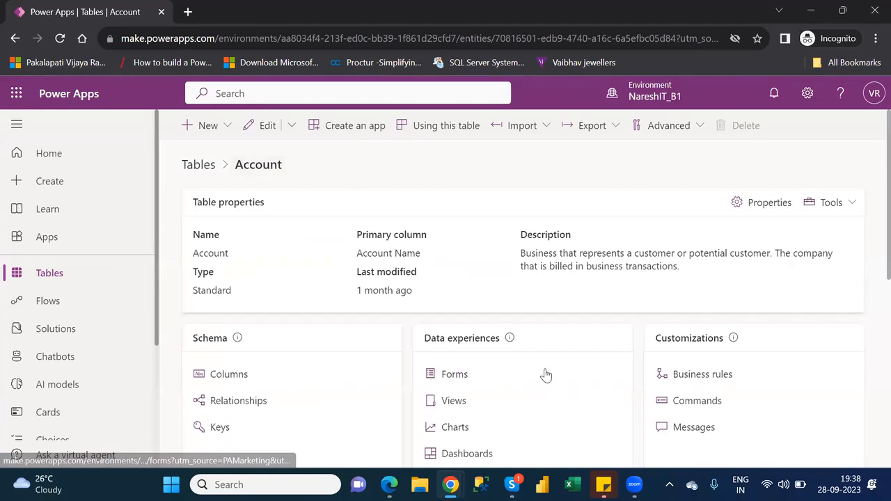
Step: From the Account table's dashboards, look at the designer for a new 3-Column overview dashboard, close it unsaved, and return to the Account overview
scroll(870, 298, "down", 2)
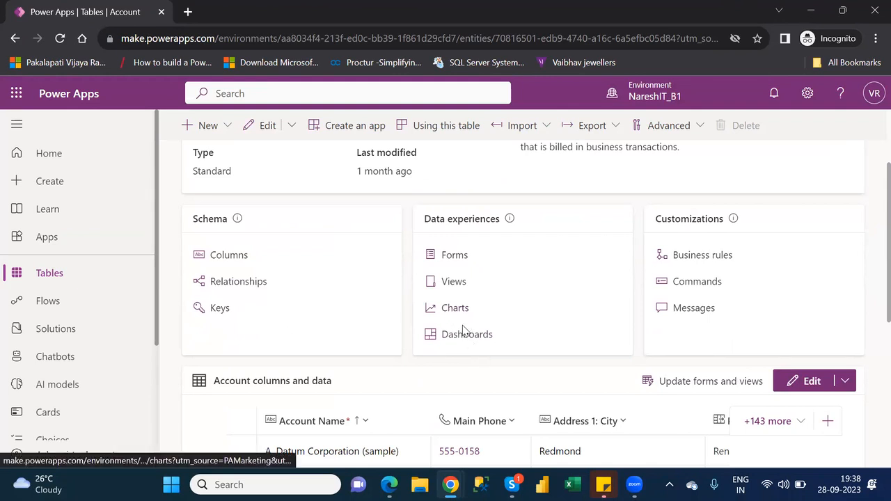
left_click(476, 343)
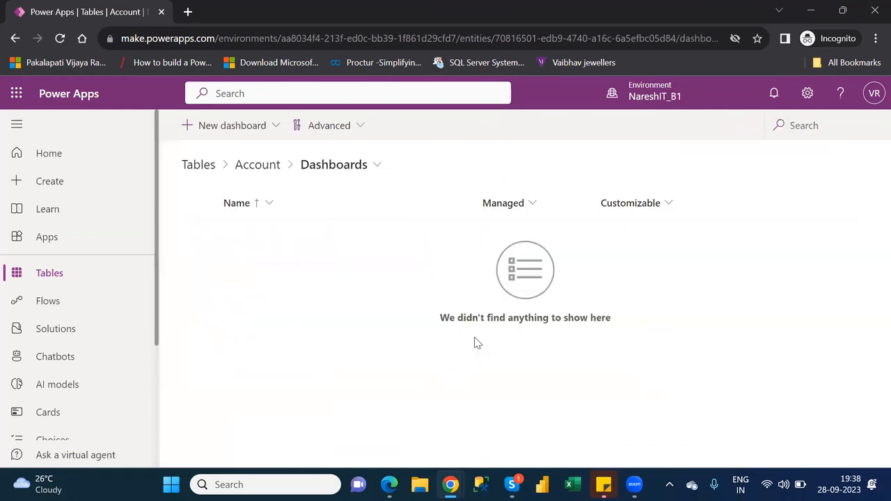
left_click(204, 124)
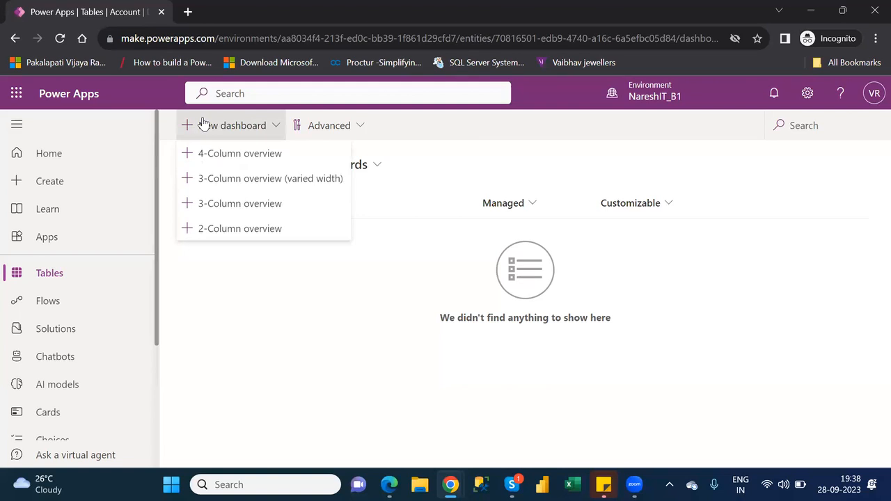
left_click(246, 207)
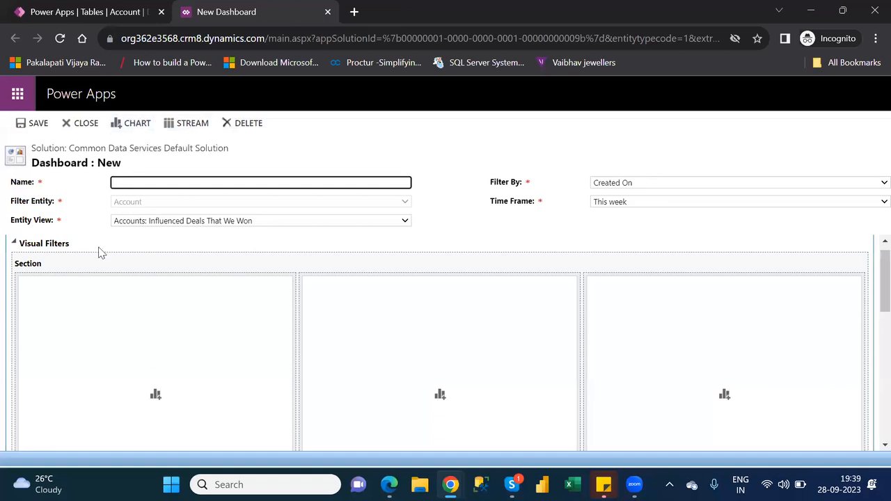
left_click(84, 354)
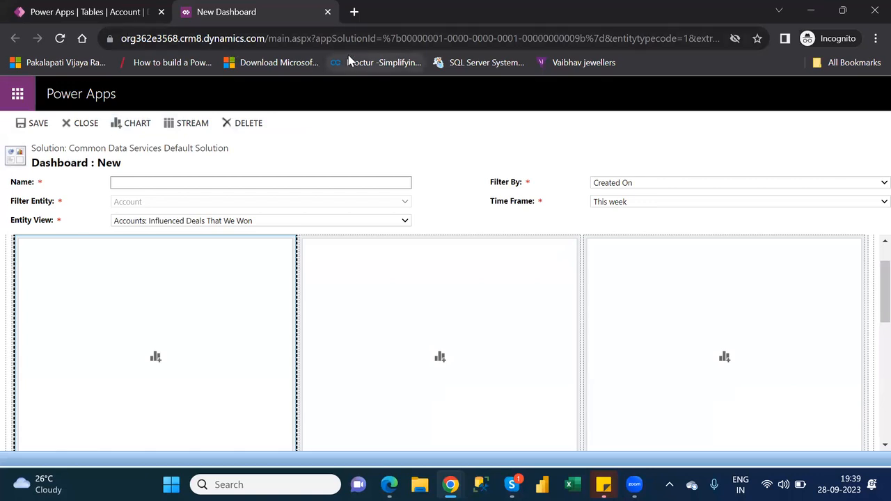
left_click(329, 12)
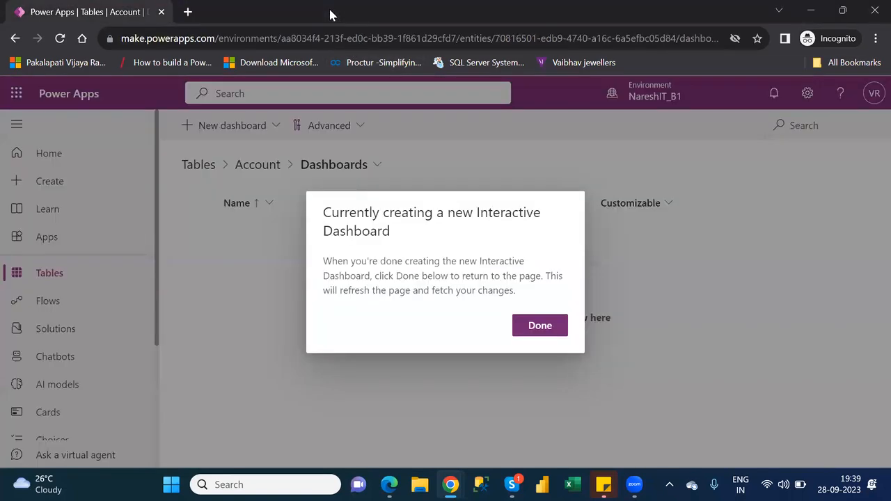
left_click(551, 330)
left_click(259, 169)
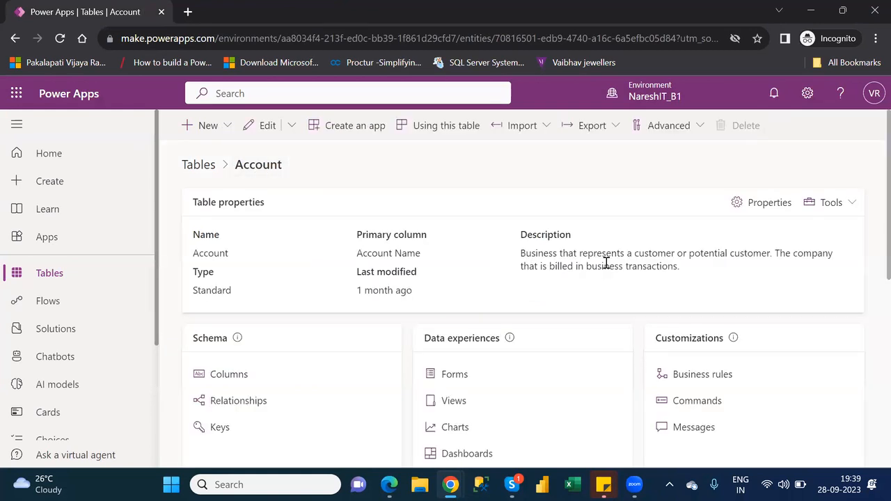
Step: Check the Account table's business rules, then return to the Account table's overview through the tables list
scroll(872, 226, "down", 2)
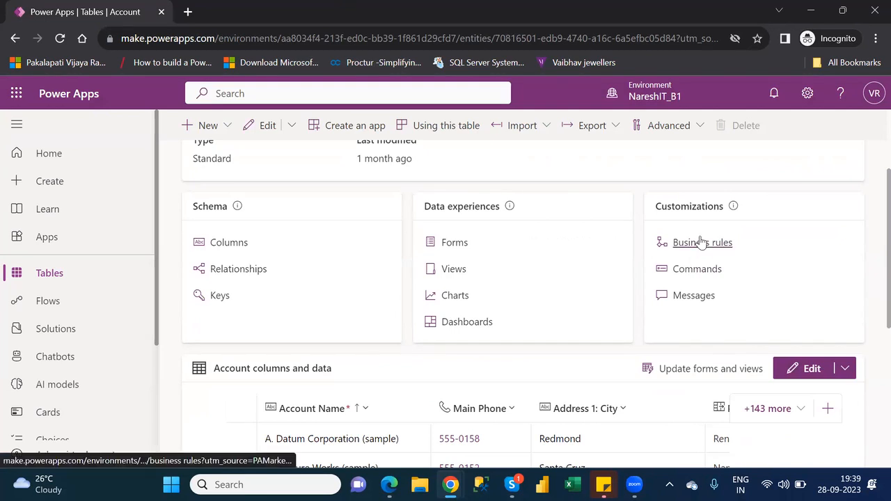
left_click(701, 244)
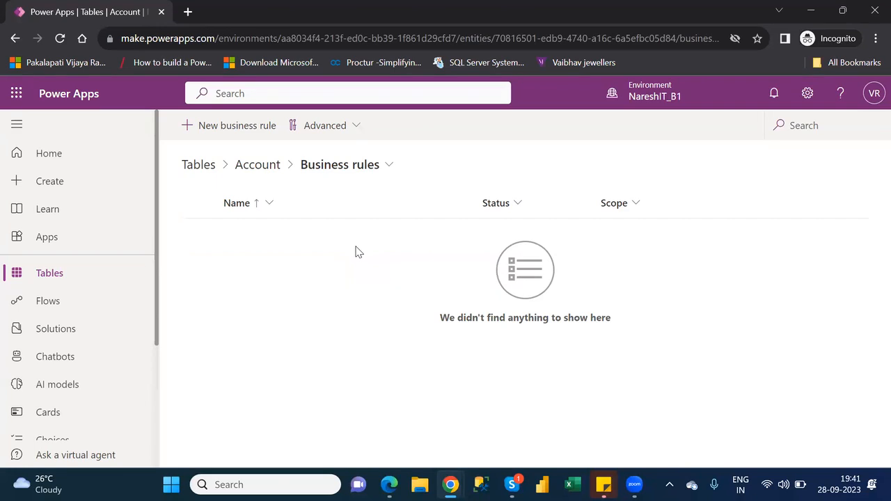
left_click(88, 274)
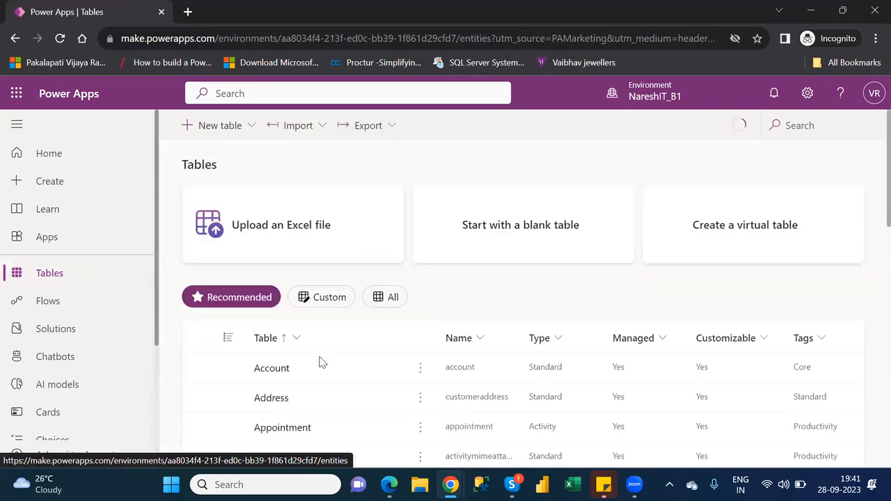
left_click(273, 369)
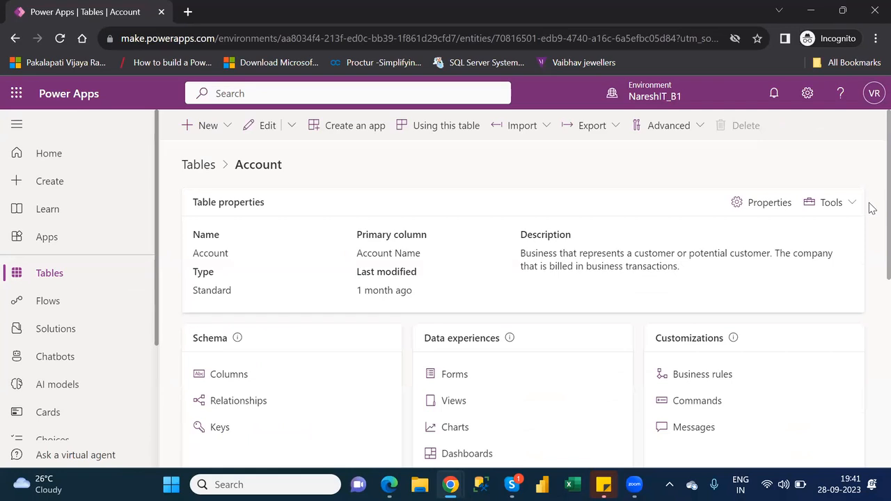
Step: Open the Account table's commands, show the dependencies of the Activate command, and close them
left_click_drag(869, 247, 870, 254)
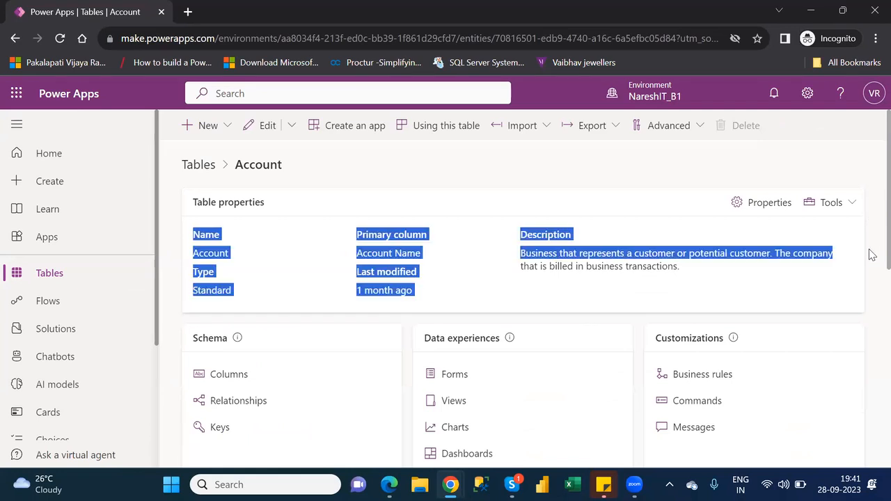
left_click(871, 254)
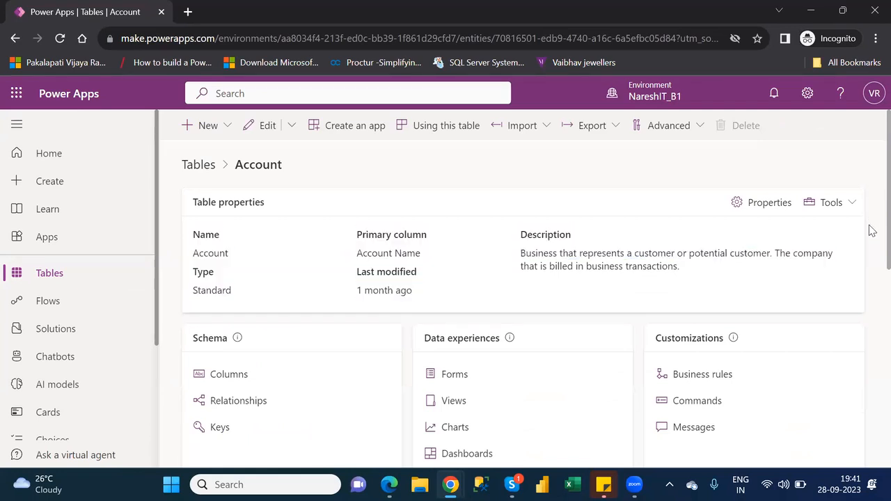
triple_click(870, 266)
left_click(872, 330)
scroll(872, 261, "down", 2)
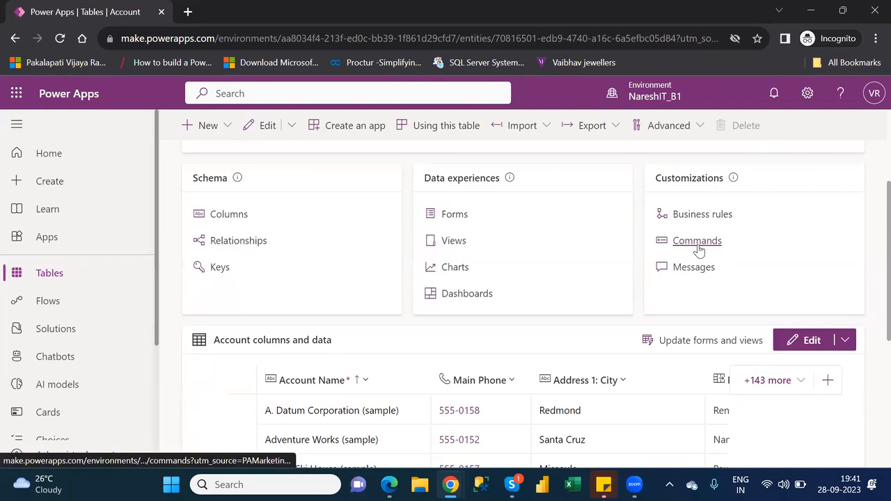
left_click(697, 244)
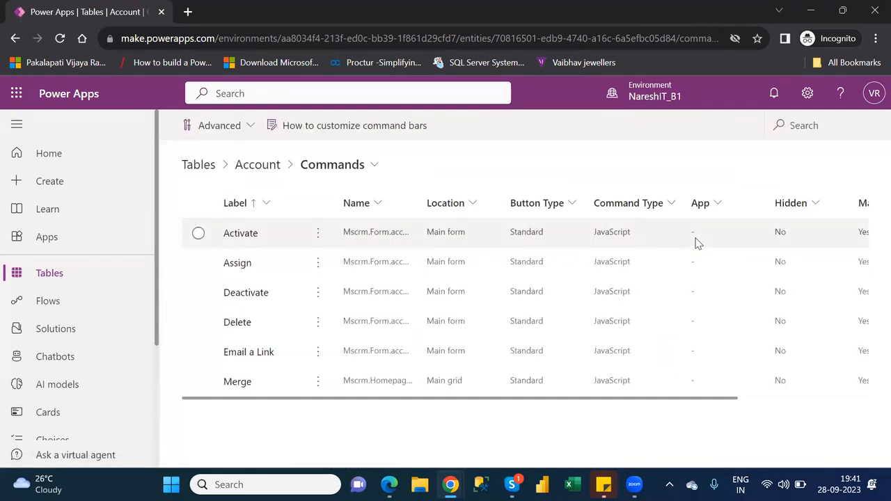
left_click(199, 234)
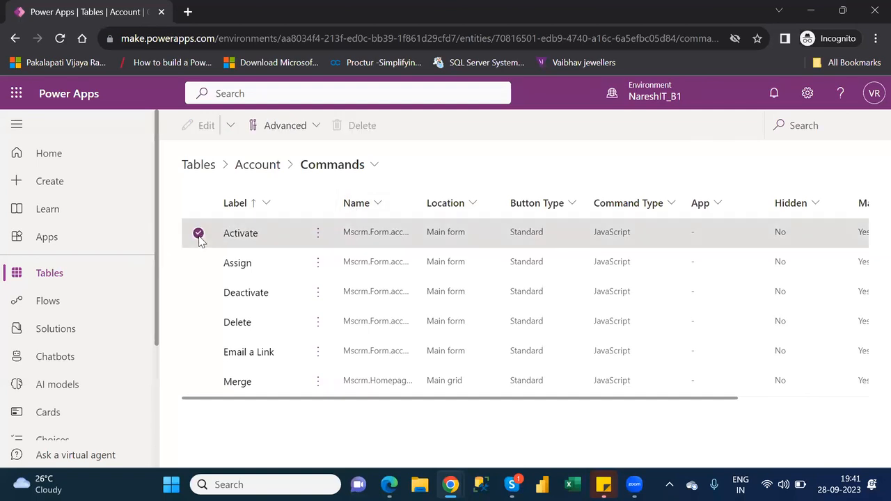
left_click(319, 234)
mouse_move(365, 294)
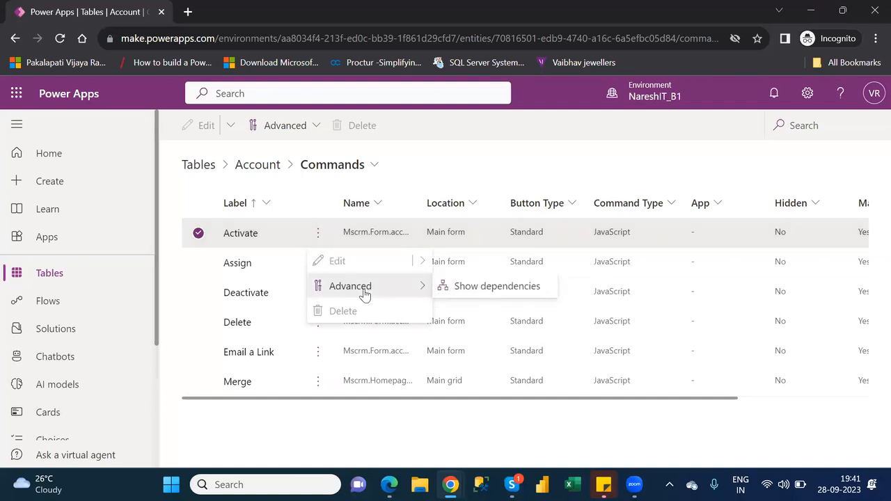
left_click(487, 289)
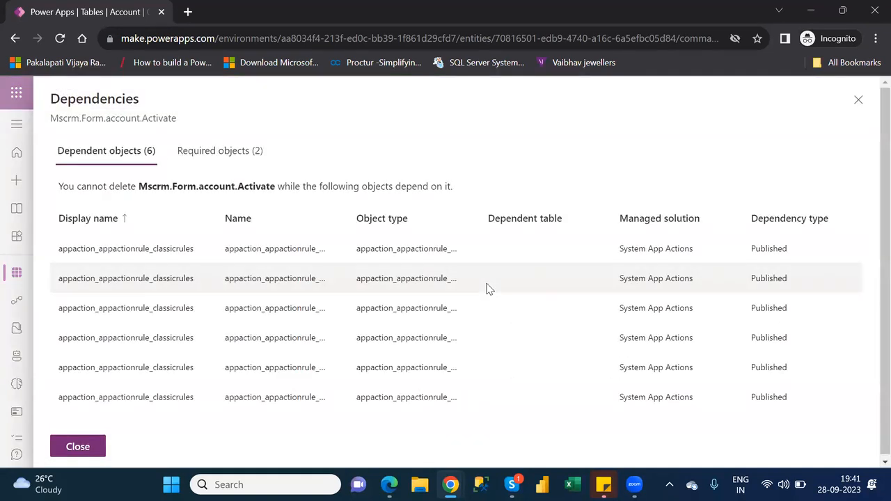
left_click(78, 447)
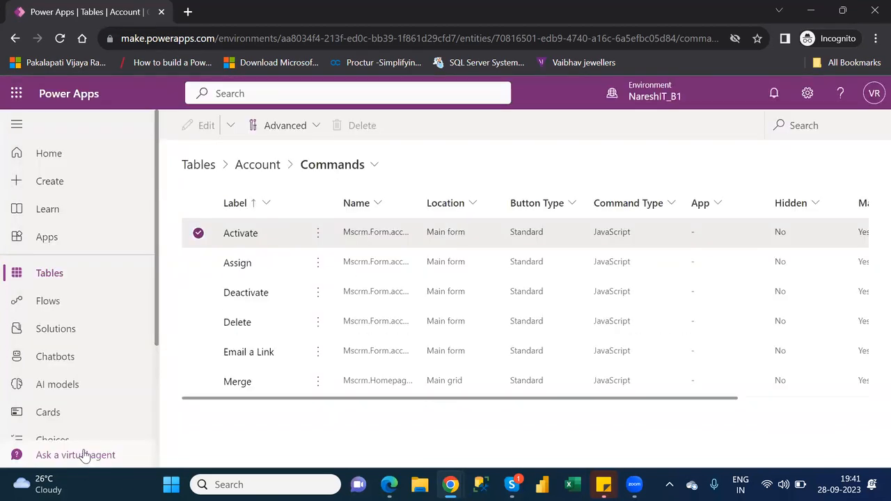
Step: Reopen the Account table from the tables list and look over its overview sections and its columns and data
left_click(61, 281)
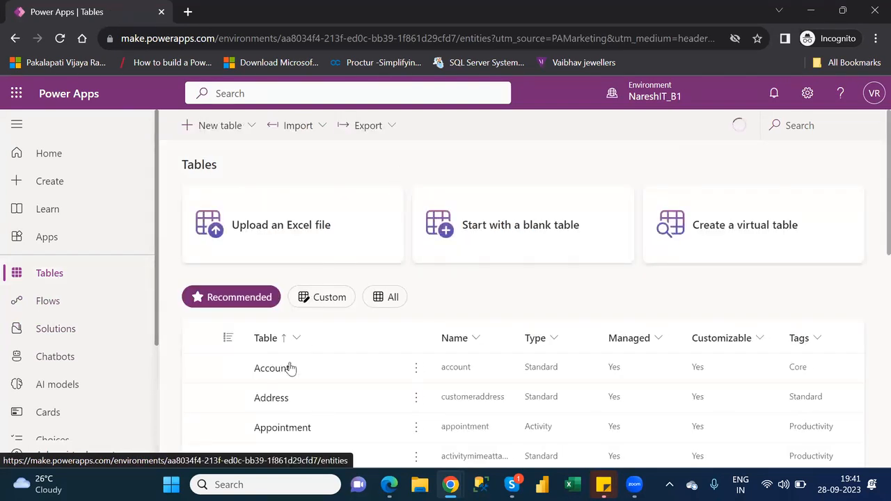
left_click(275, 371)
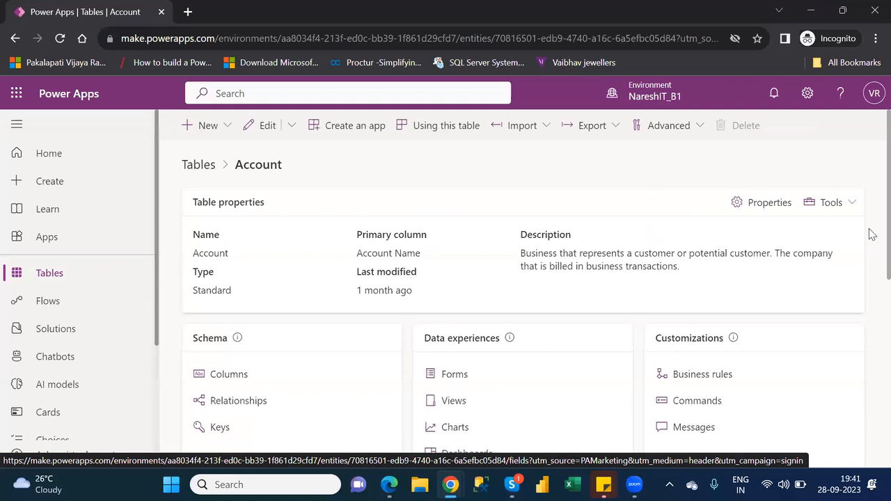
scroll(871, 255, "down", 3)
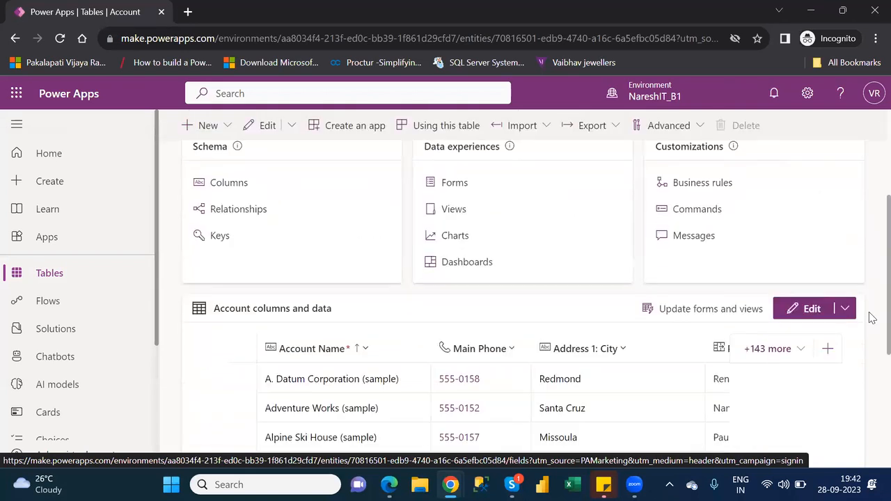
scroll(870, 278, "up", 3)
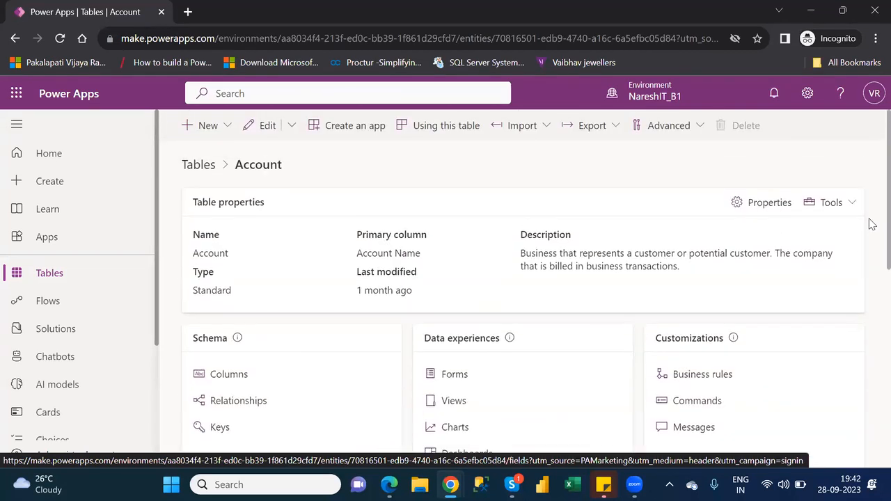
scroll(870, 237, "down", 3)
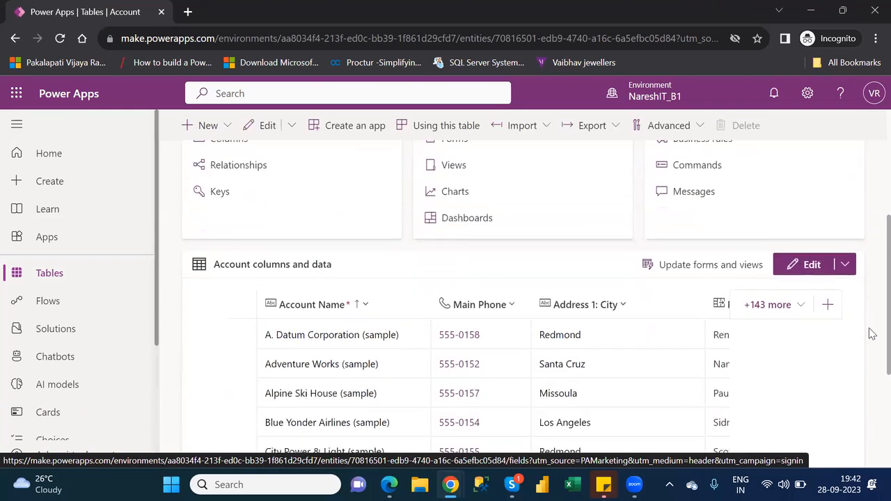
scroll(870, 340, "down", 1)
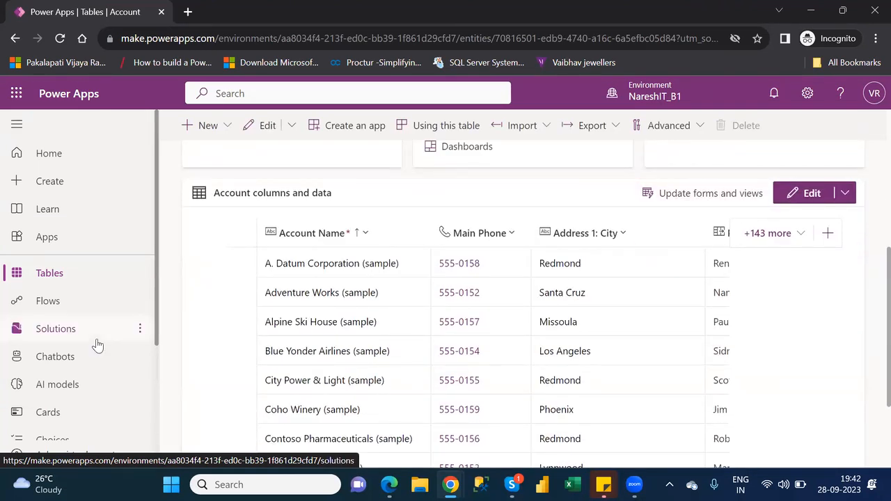
Step: Open the Address table, examine its properties and its columns and data, and return to the tables list
left_click(42, 272)
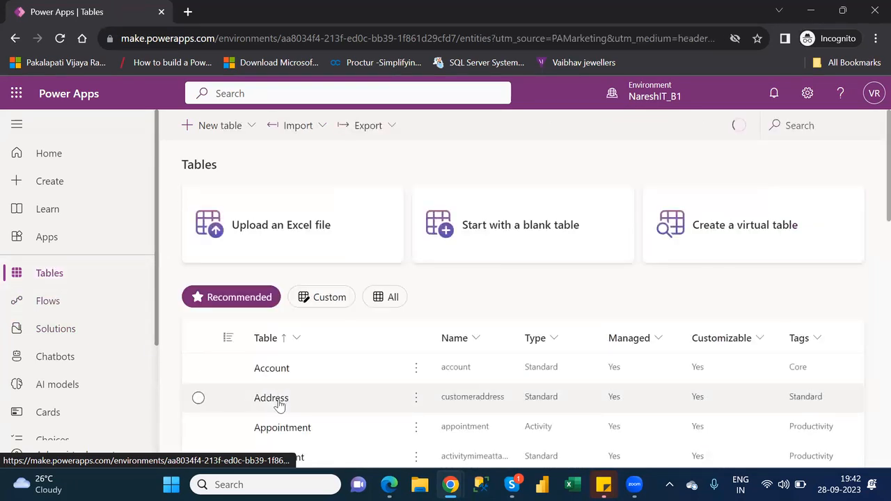
left_click(278, 403)
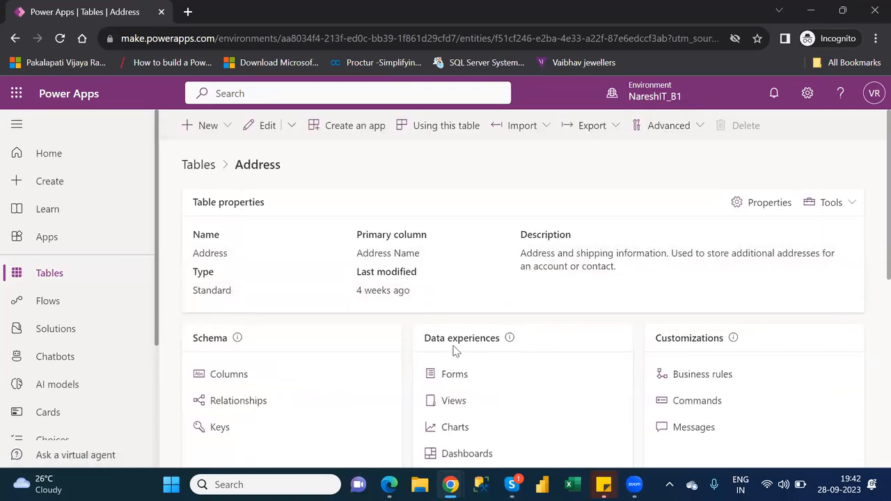
left_click_drag(870, 258, 871, 308)
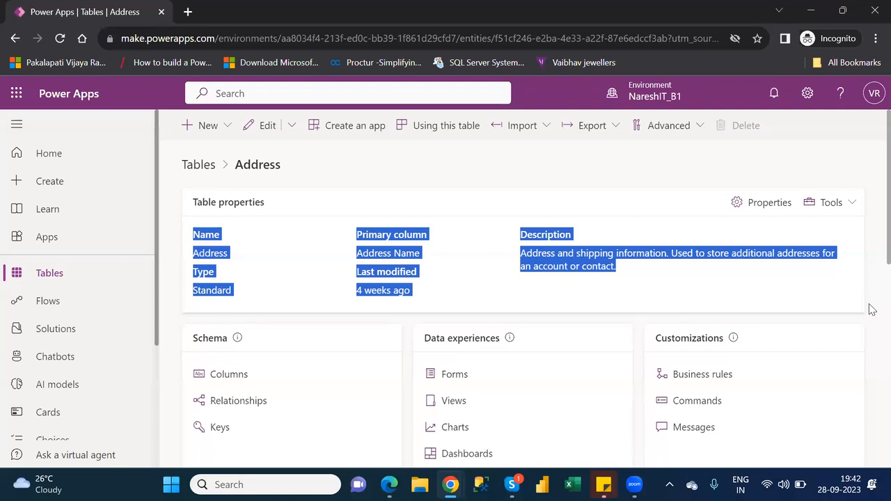
scroll(872, 309, "down", 5)
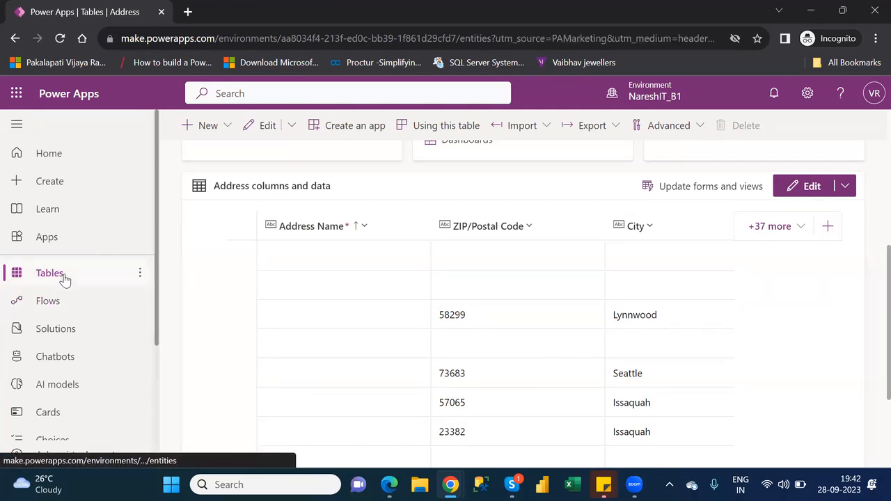
left_click(64, 279)
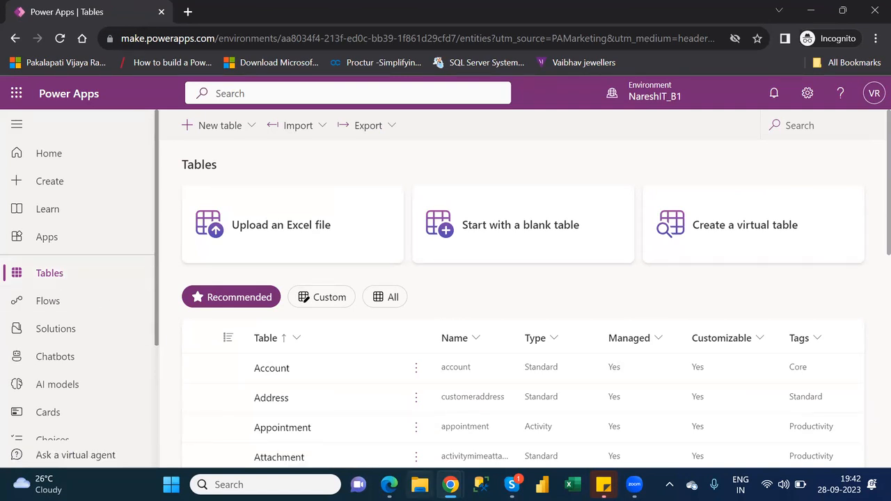
Step: Switch to File Explorer, open the Customers workbook from the personal OneDrive folder, then close and reopen it
left_click(420, 485)
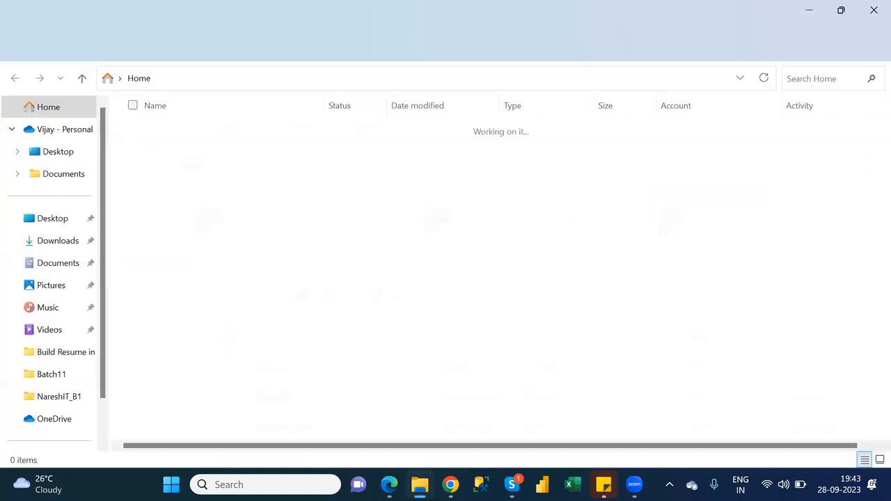
left_click(53, 220)
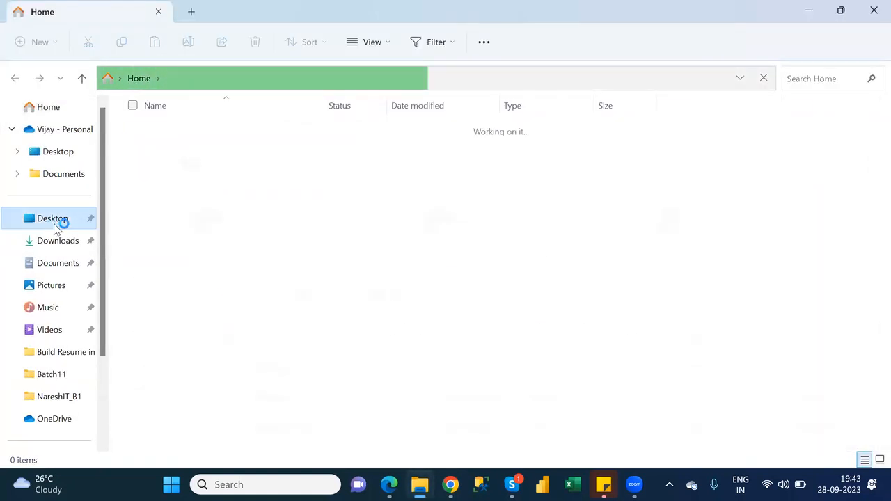
left_click(64, 130)
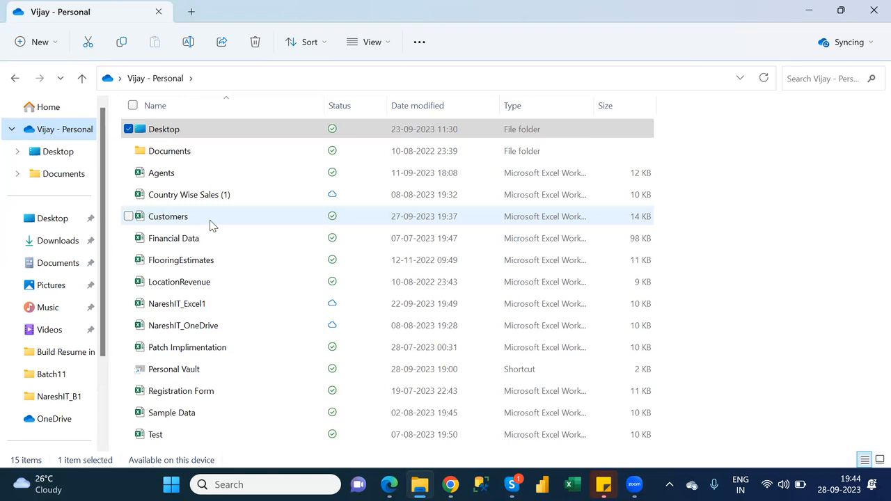
left_click(172, 221)
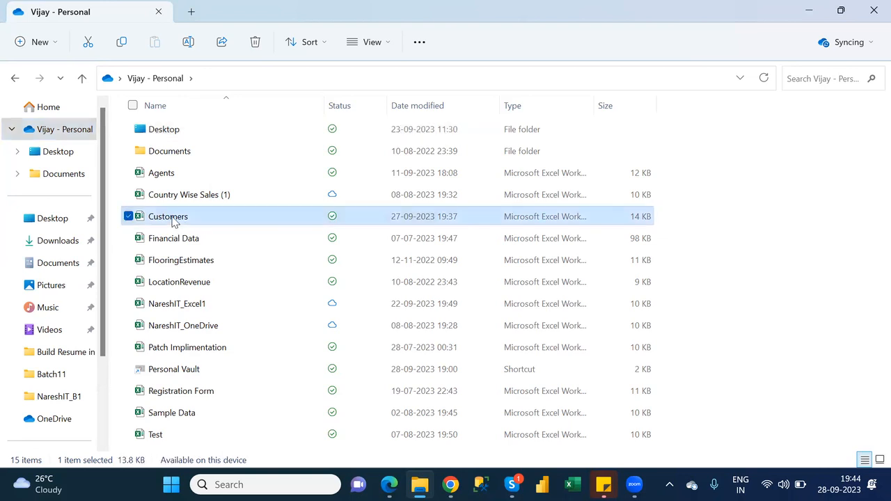
double_click(173, 221)
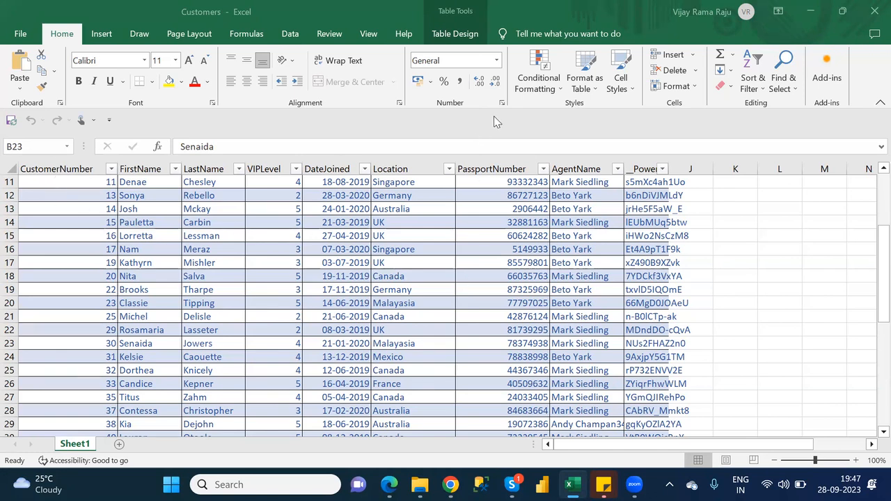
left_click(872, 12)
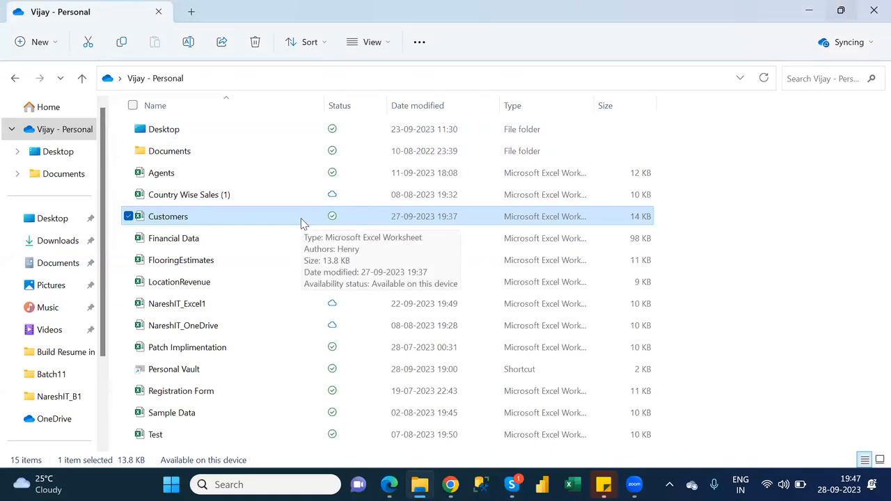
double_click(301, 220)
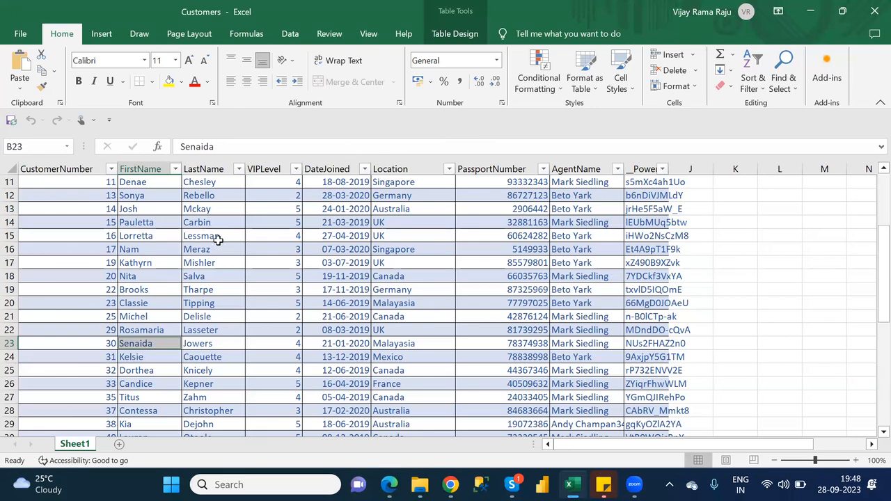
Step: Look over the customer records from the first row and select the CustomerNumber header text in cell A1
left_click(78, 170)
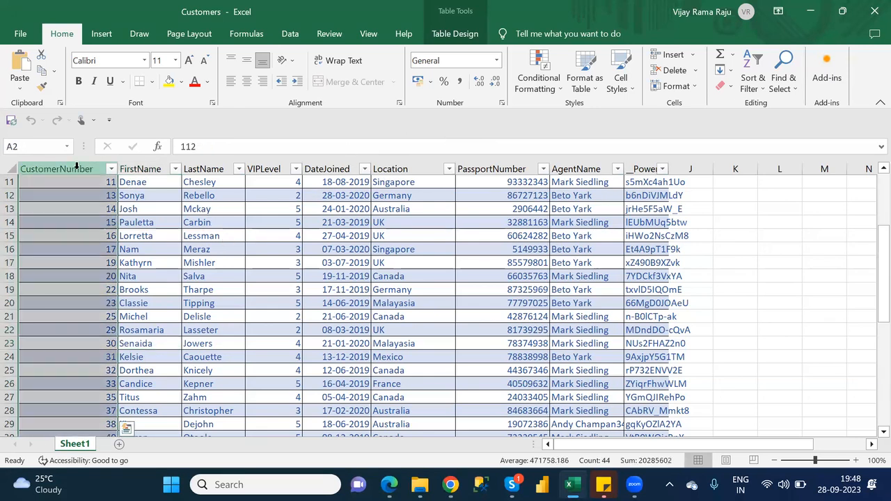
left_click(90, 169)
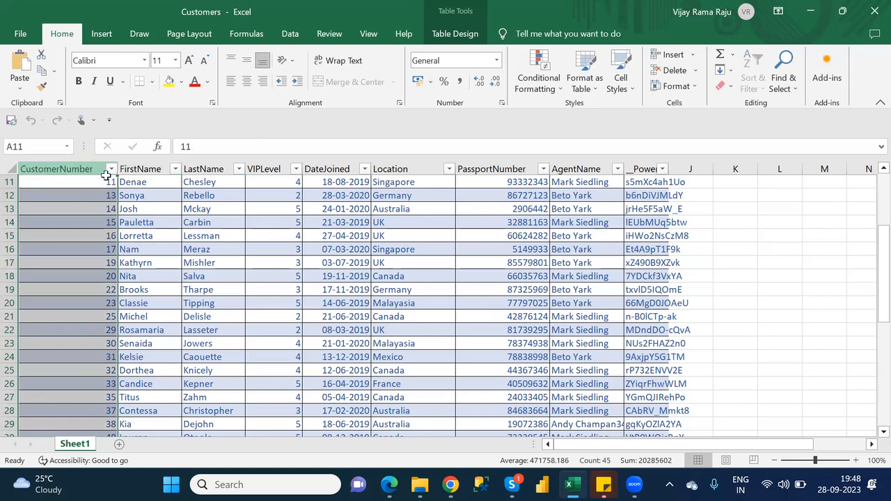
left_click(133, 183)
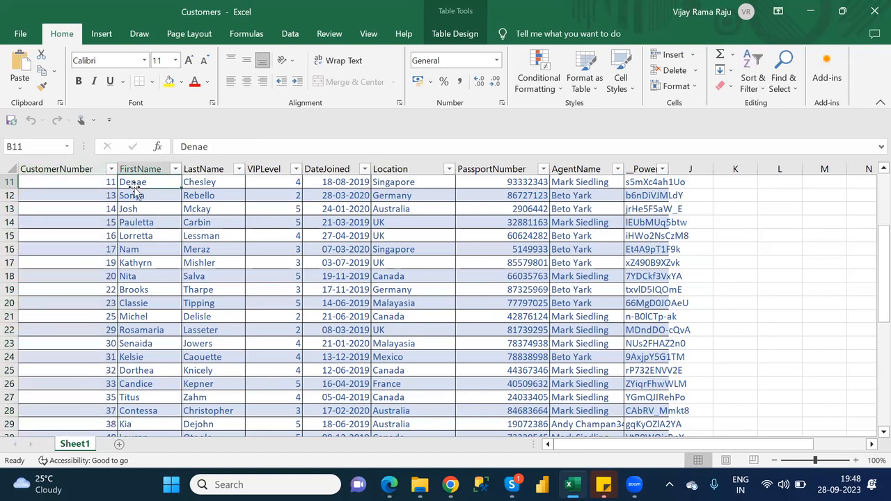
key("Up")
key("Up")
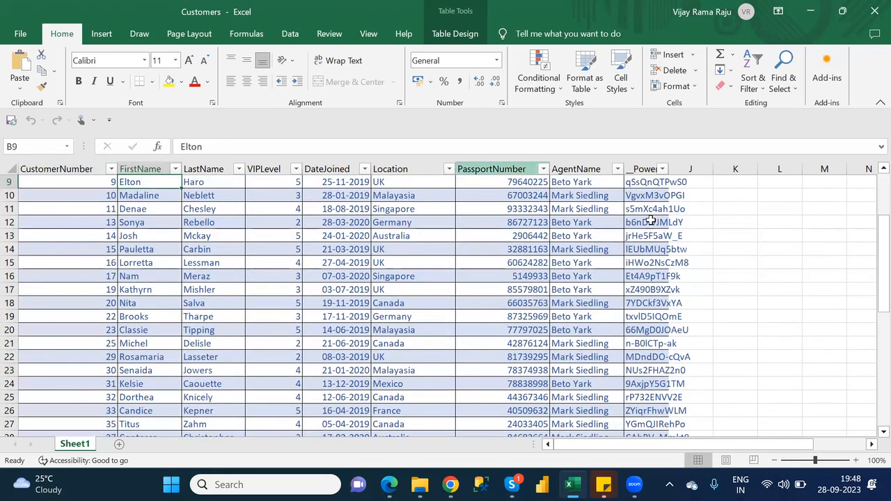
left_click_drag(880, 231, 871, 174)
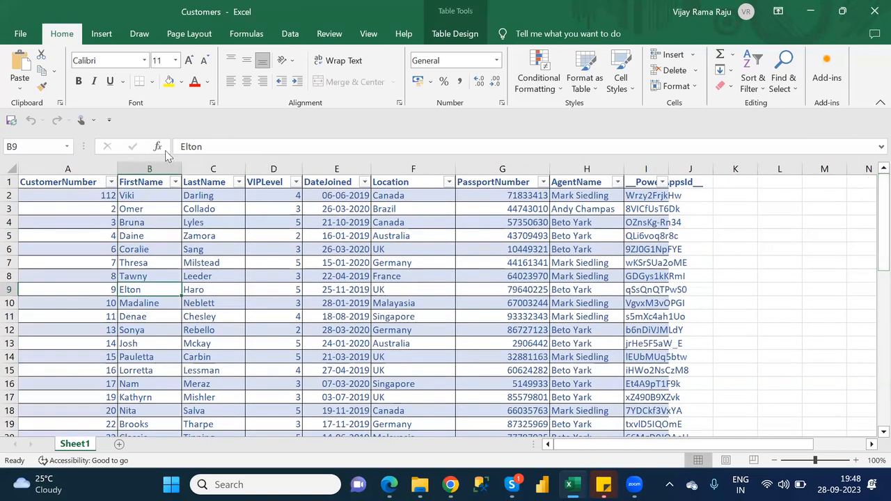
left_click(94, 181)
left_click(271, 146)
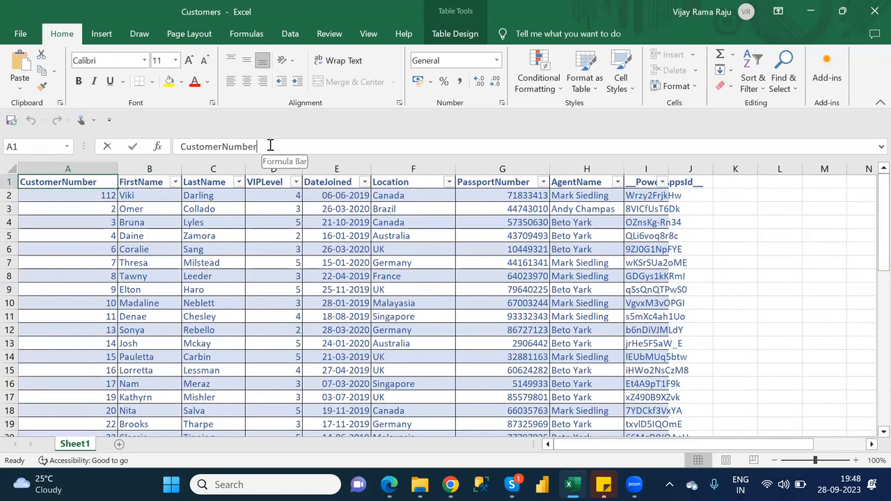
double_click(271, 146)
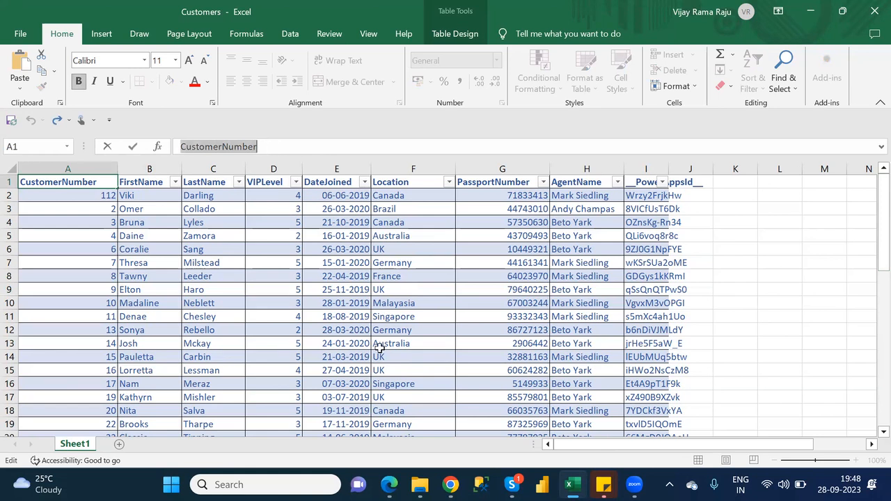
Step: Switch to Power Apps and start a new blank table with the option to add columns and data
mouse_move(451, 485)
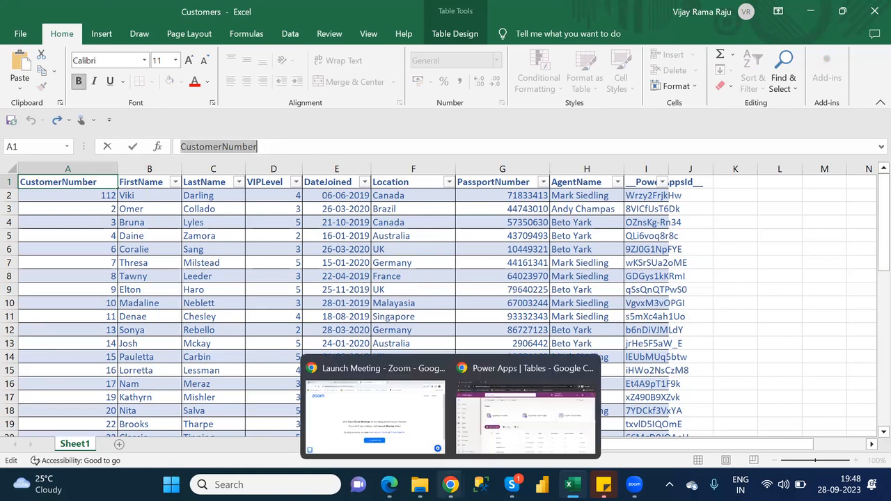
left_click(488, 455)
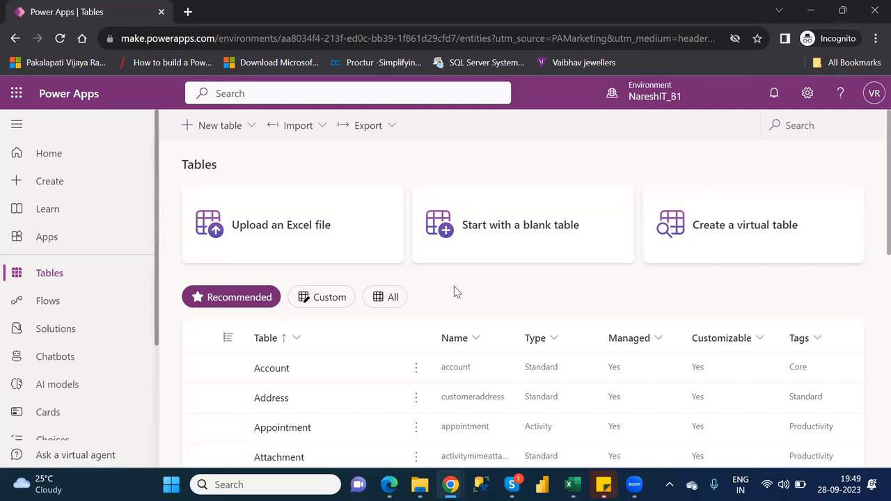
left_click(243, 132)
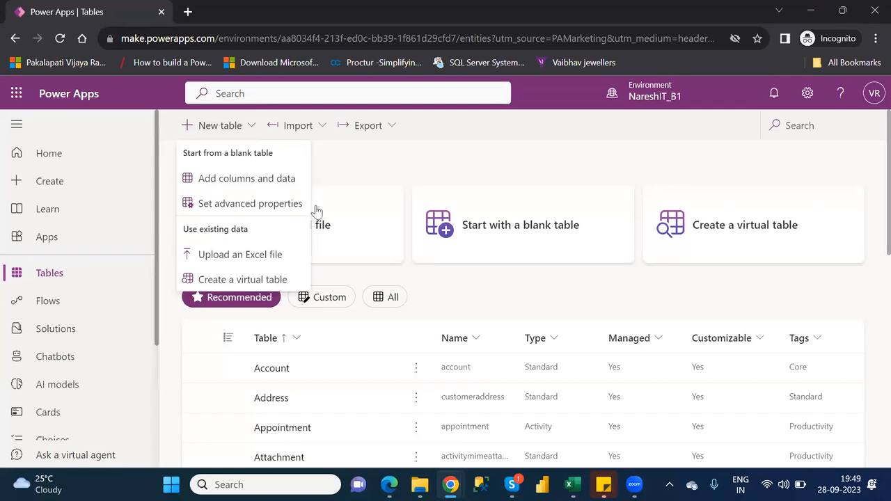
left_click(378, 168)
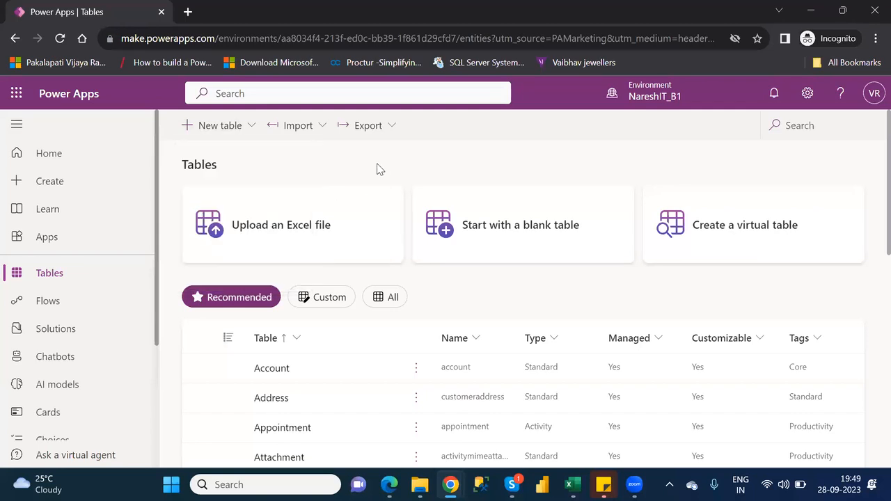
left_click(220, 128)
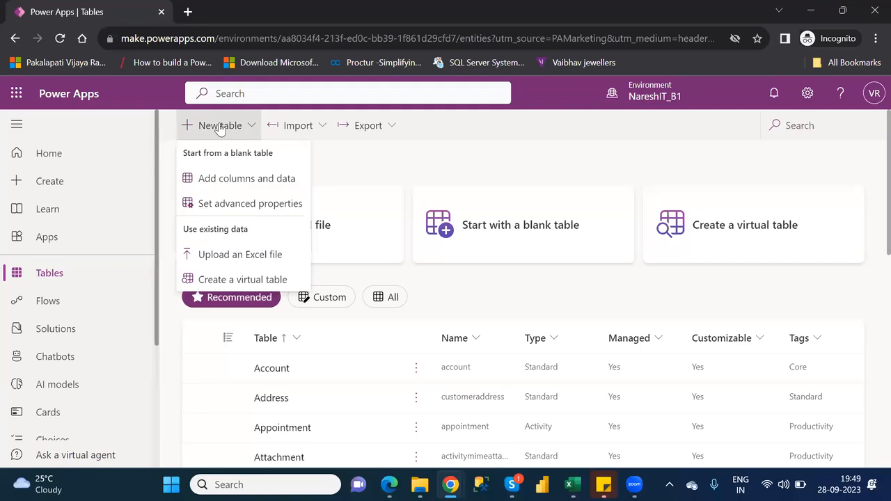
left_click(237, 181)
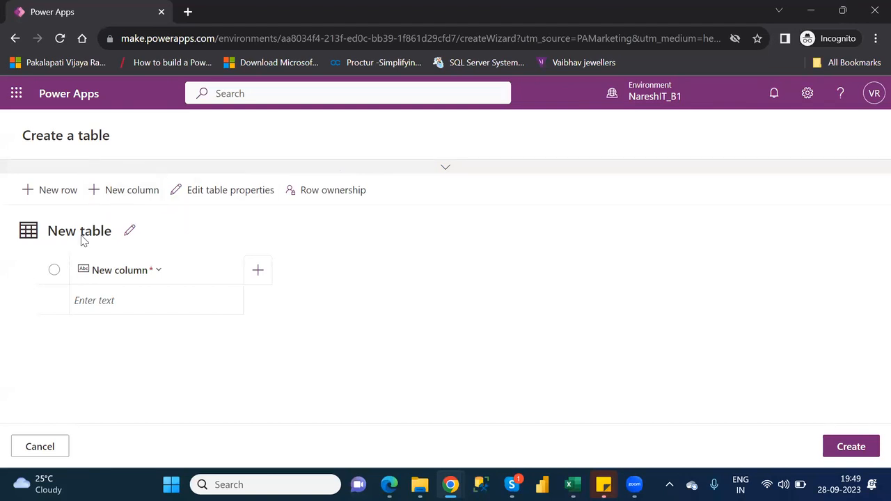
Step: Edit the new table's properties and set its display name to Customer
left_click(129, 234)
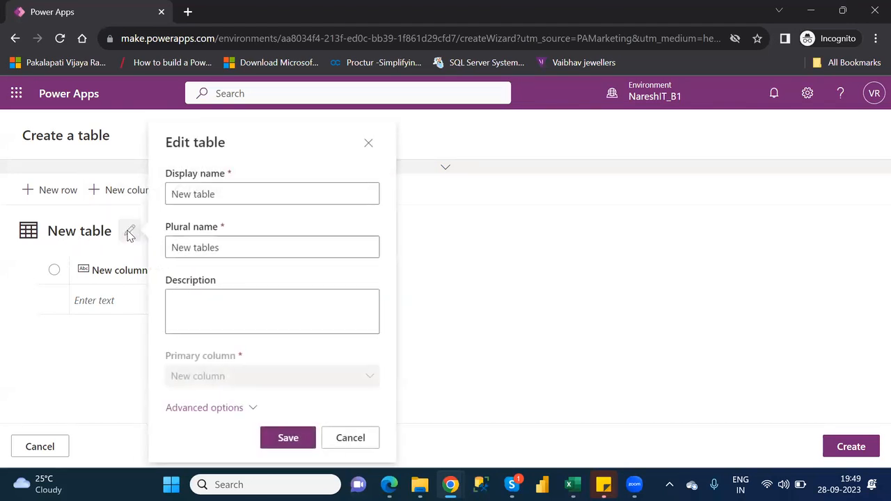
double_click(205, 193)
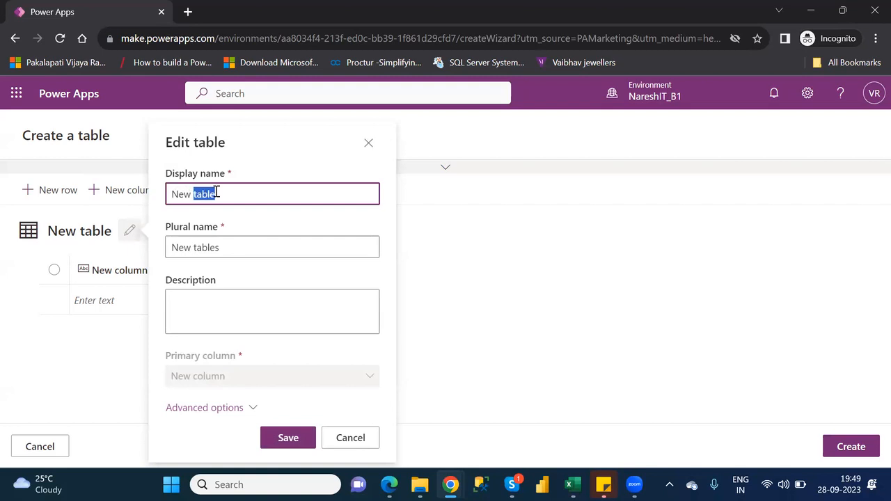
left_click(238, 191)
triple_click(238, 191)
type("Cu")
key("BackSpace")
type("ustomer")
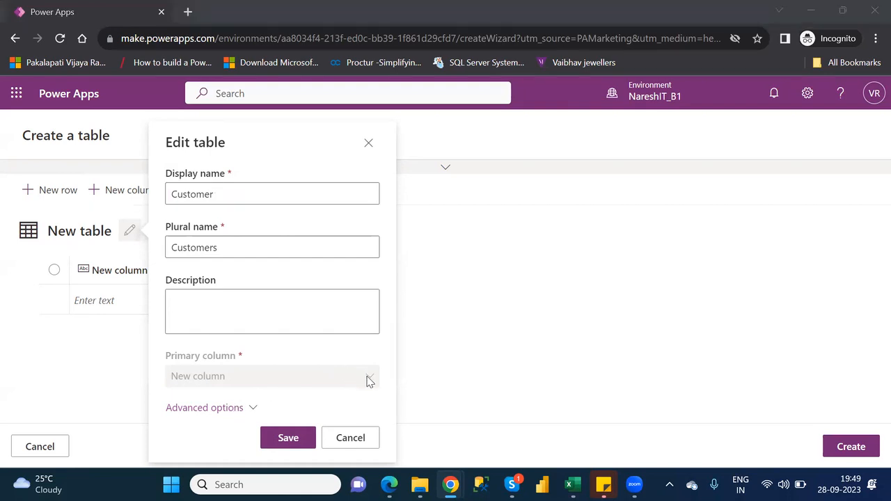
Step: Show the table's advanced options with the schema name, and save the table properties
left_click(281, 322)
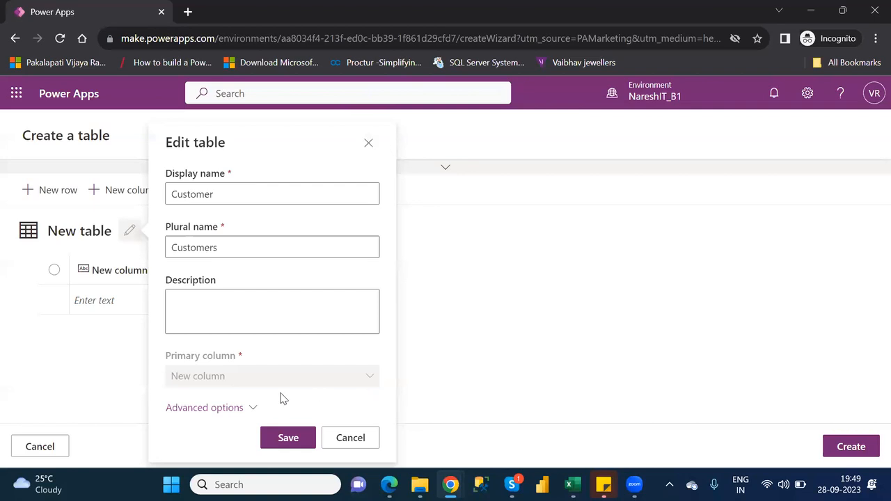
left_click(254, 410)
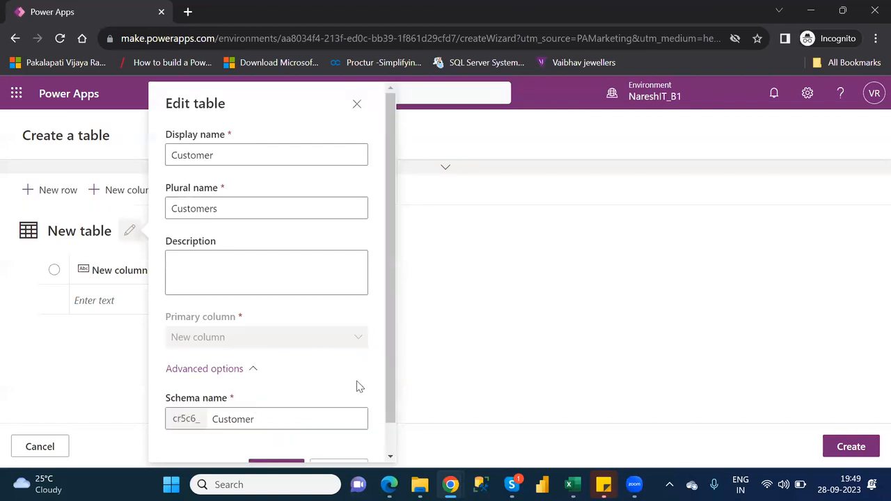
left_click_drag(392, 390, 401, 436)
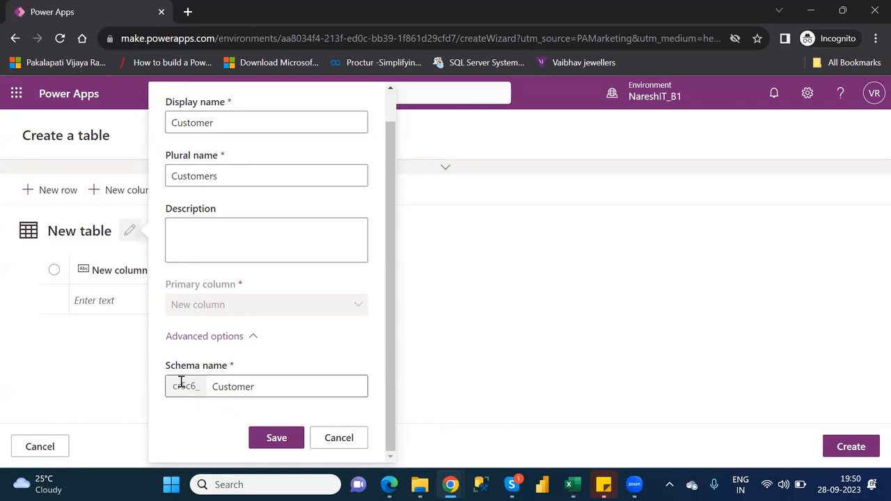
left_click(276, 445)
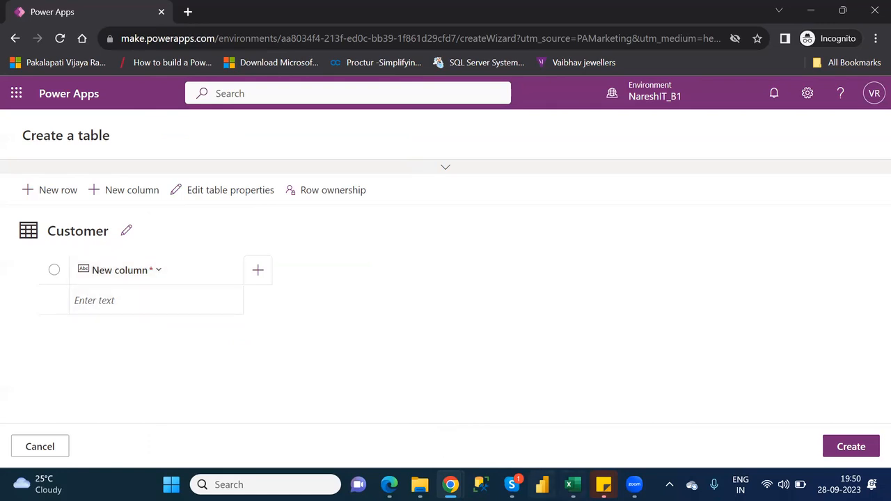
Step: Copy the CustomerNumber header text from cell A1 of the Customers workbook in Excel and return to Power Apps
left_click(572, 484)
left_click_drag(258, 148, 175, 169)
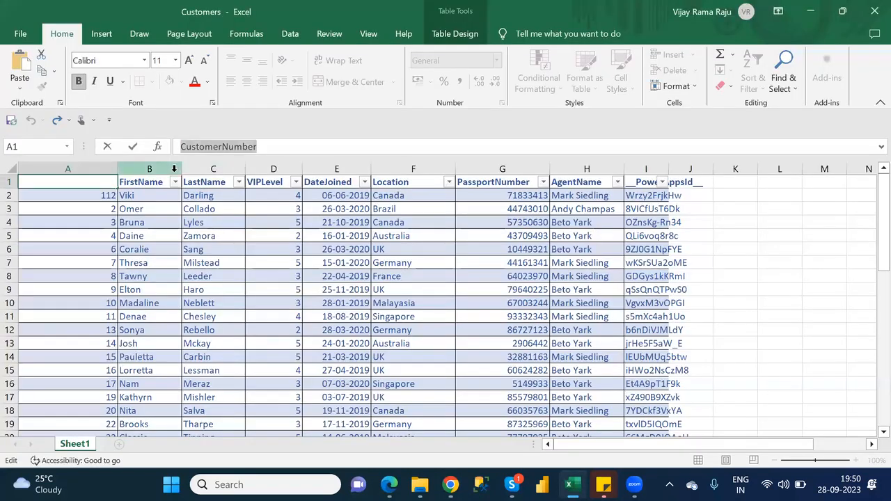
left_click(265, 150)
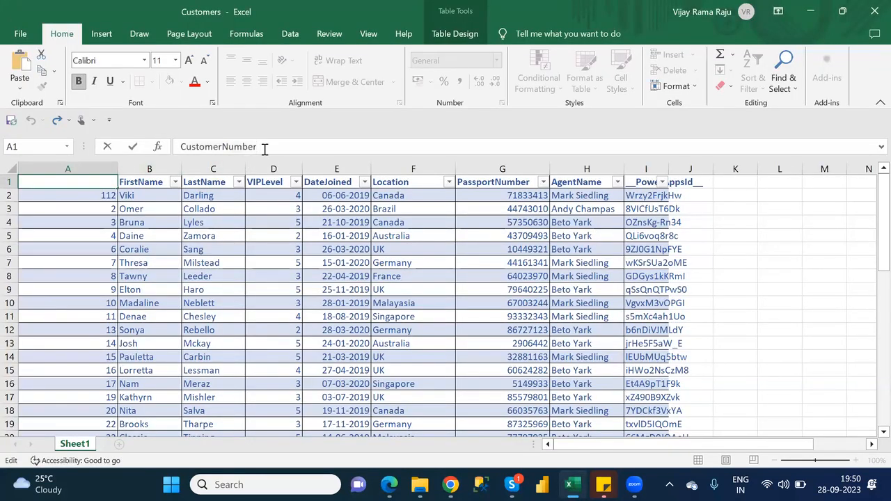
double_click(265, 150)
key("alt+Tab")
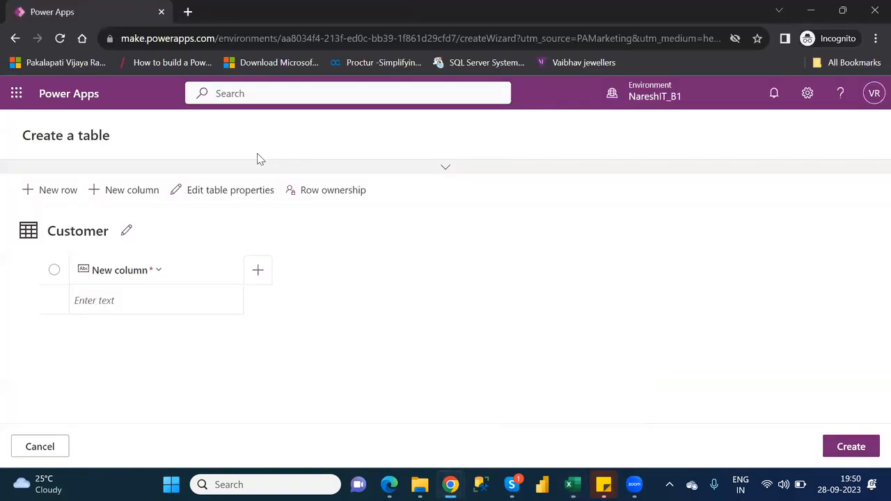
Step: Edit the Customer table's default first column and set its display name to CustomerNumber
left_click(124, 279)
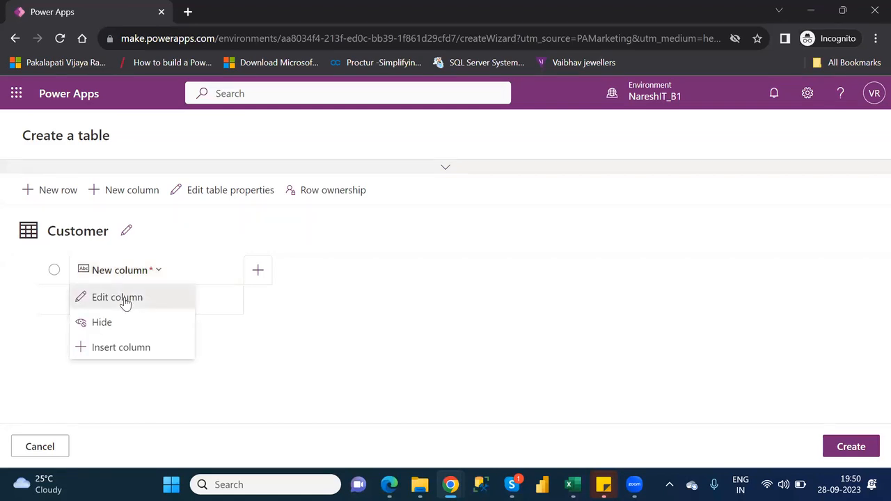
left_click(126, 299)
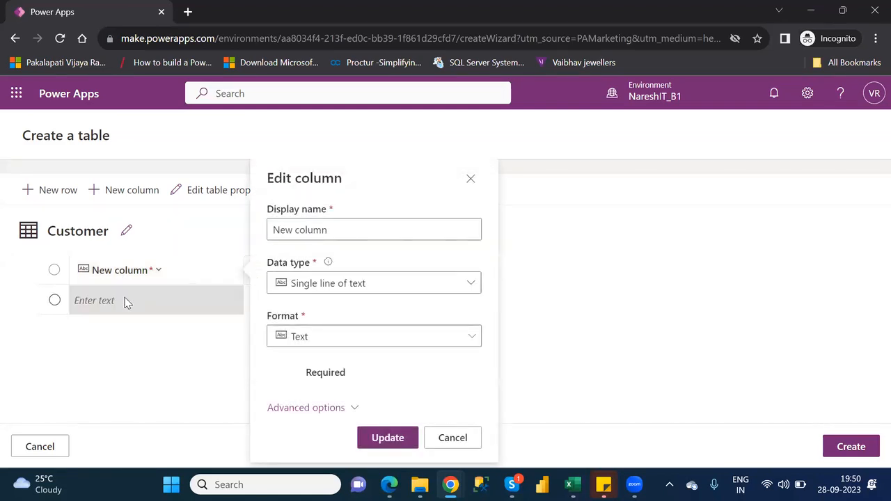
left_click(344, 231)
key("ctrl+a")
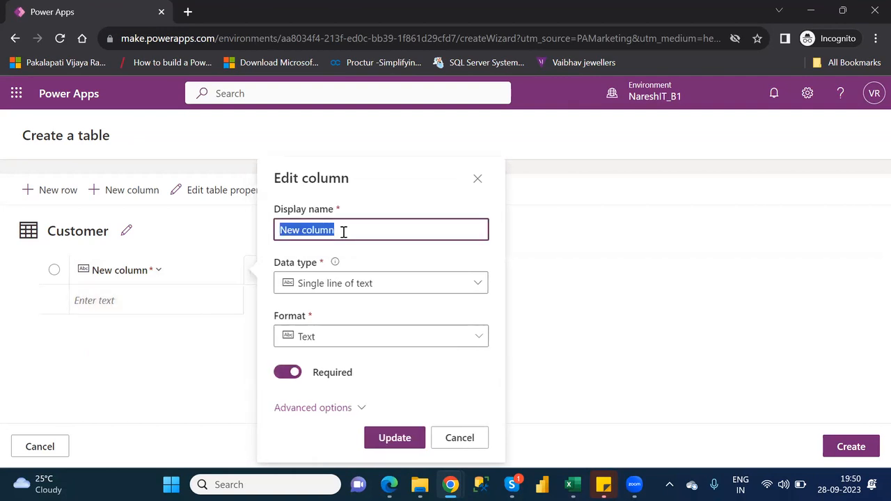
type("CustomerNumber")
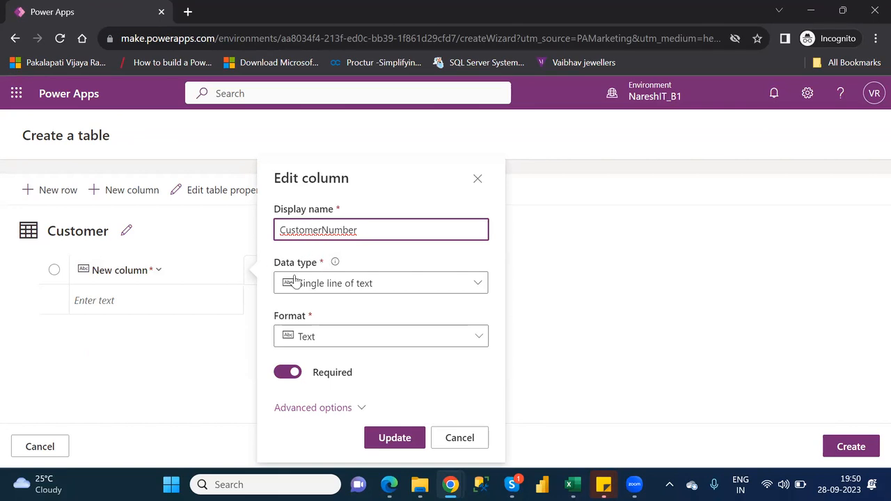
Step: Try to set the CustomerNumber column's data type to Whole number, and update the column
left_click(357, 291)
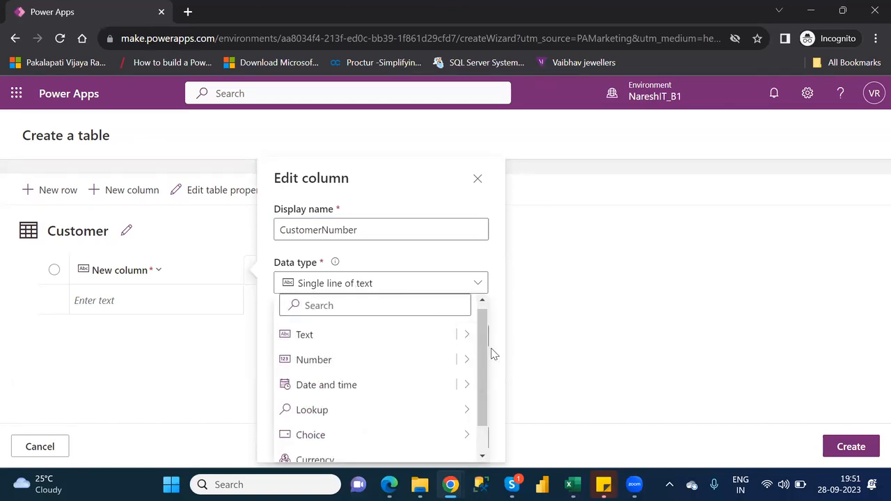
scroll(484, 359, "down", 1)
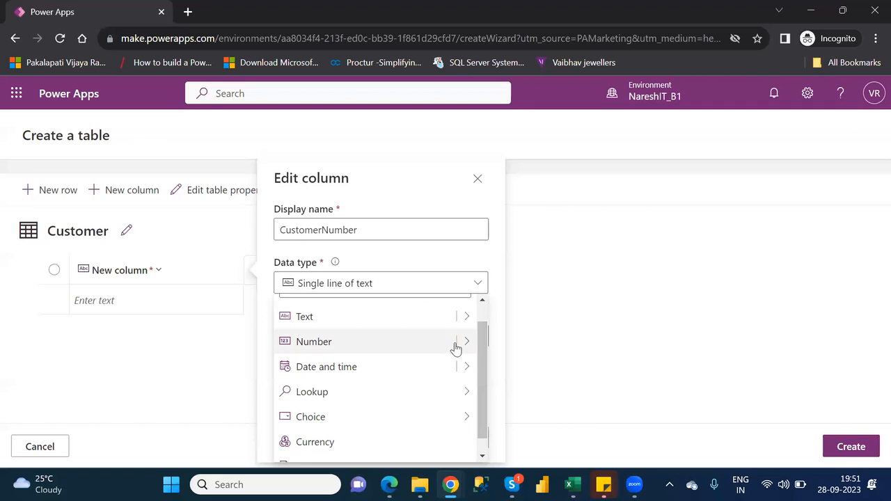
left_click(573, 485)
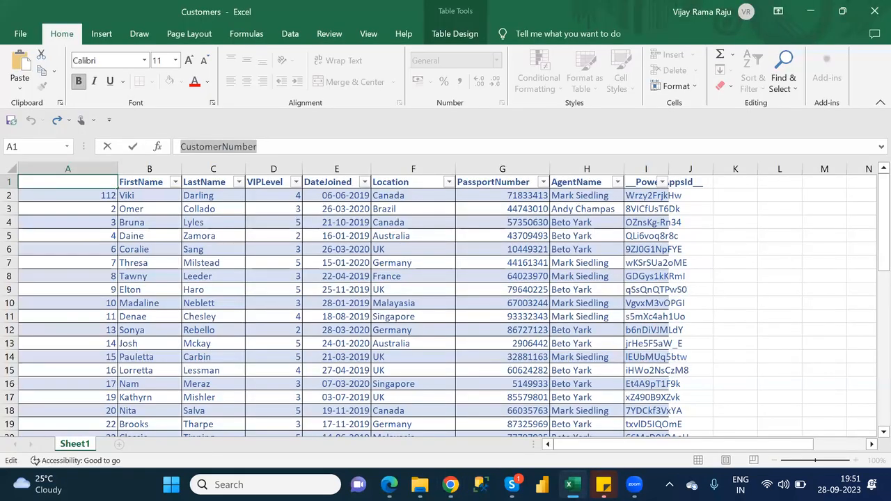
left_click(450, 486)
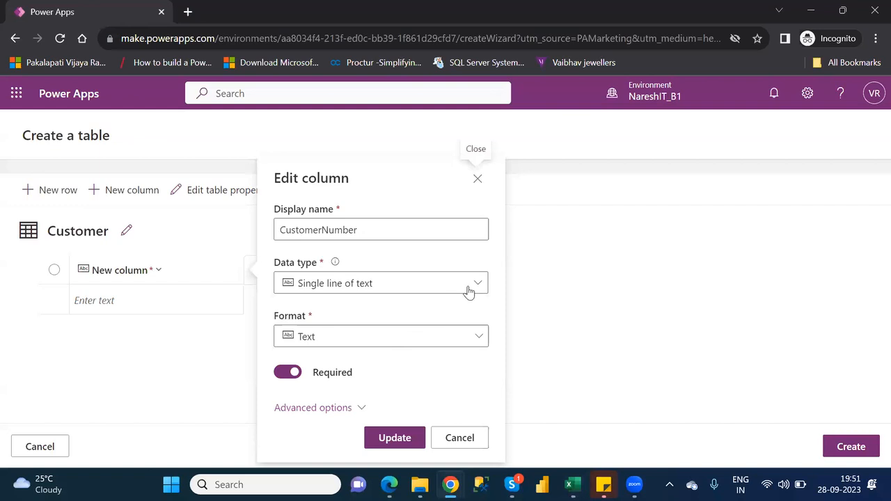
left_click(475, 286)
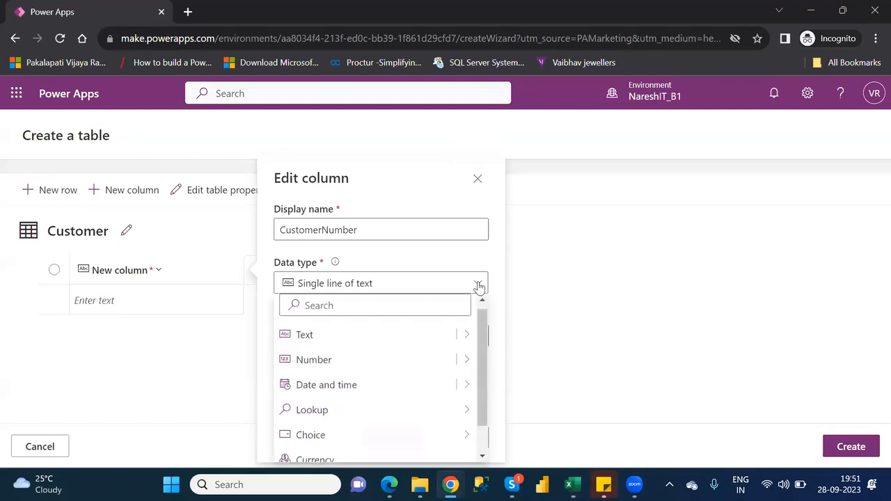
mouse_move(469, 362)
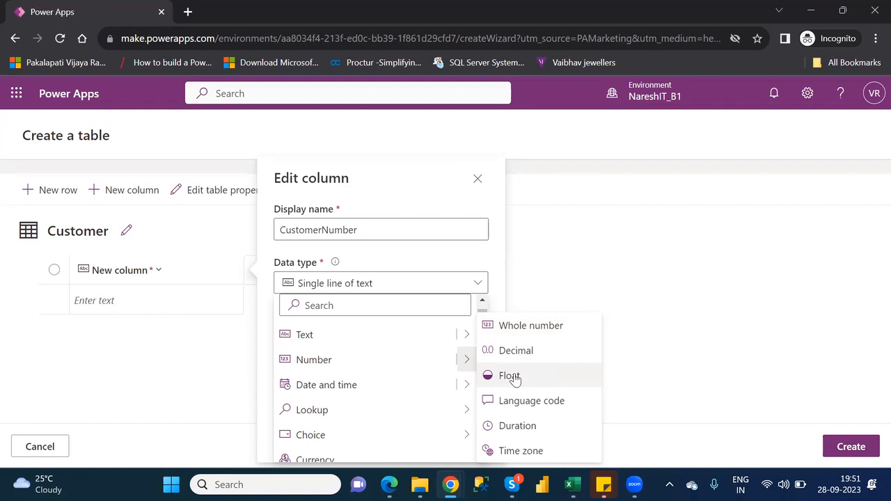
left_click(525, 334)
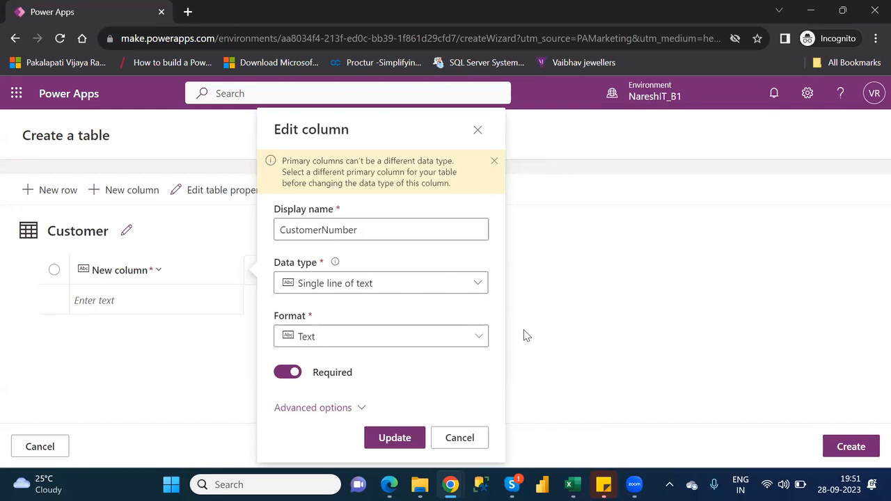
left_click(479, 284)
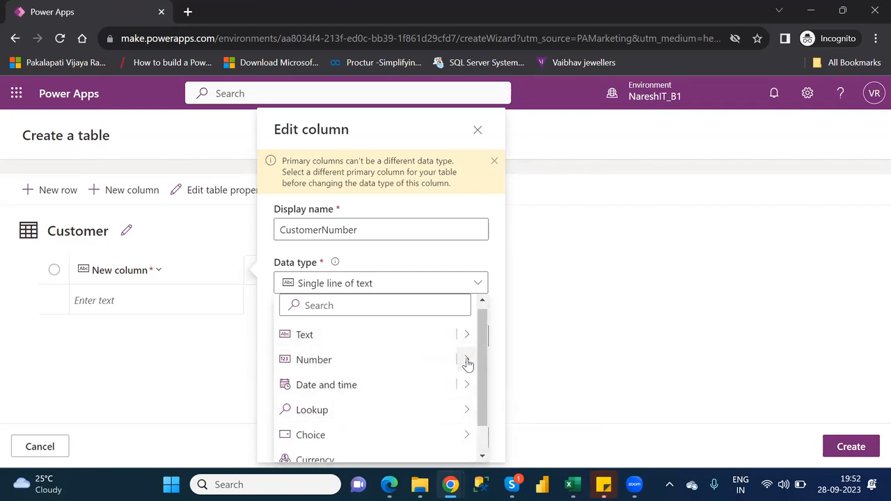
left_click(526, 335)
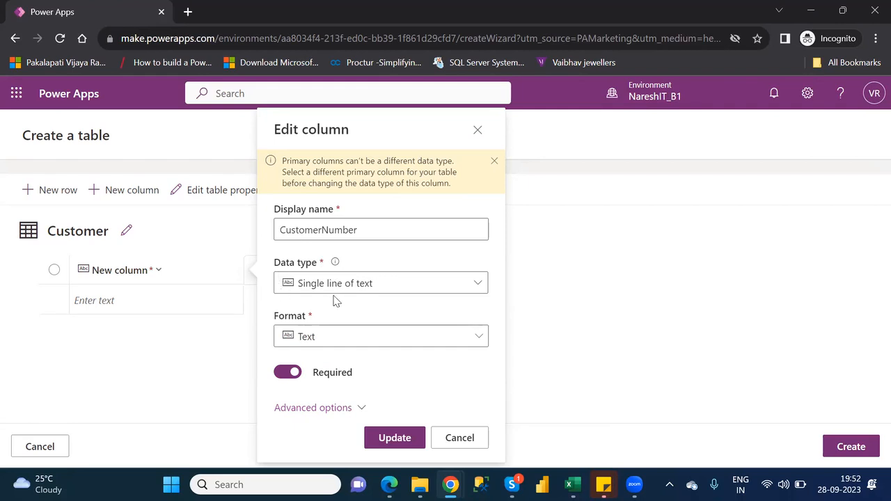
left_click(392, 446)
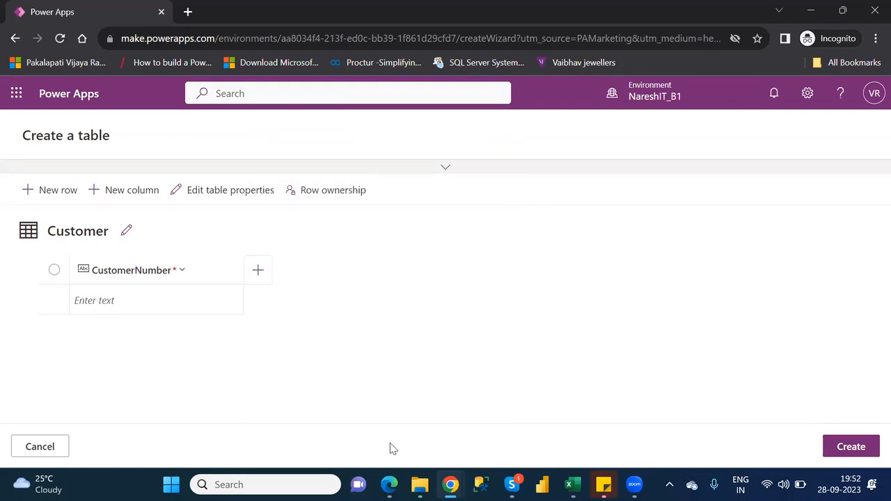
Step: Start a new column, copy the FirstName header text from cell B1 of the Customers workbook in Excel, and return to Power Apps
left_click(121, 194)
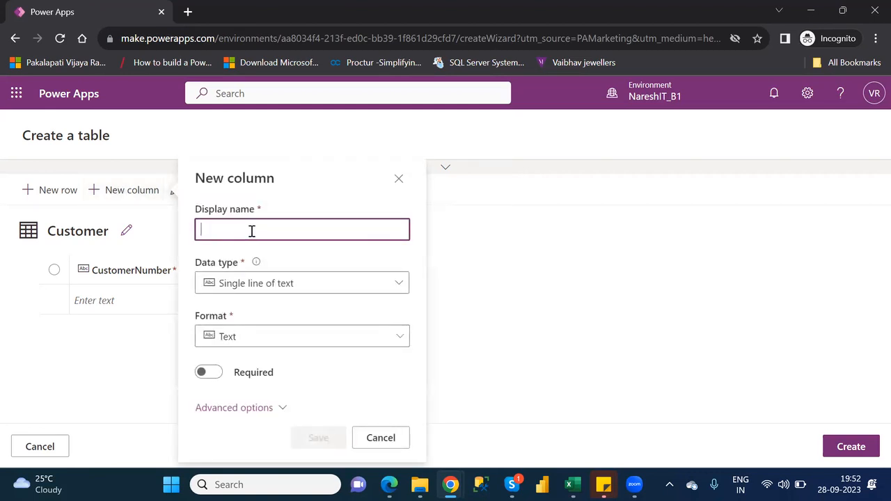
left_click(573, 484)
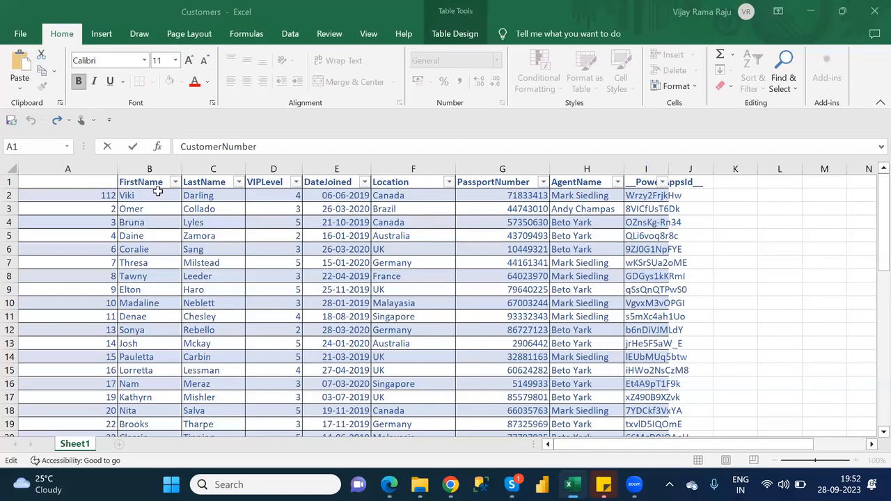
left_click(149, 182)
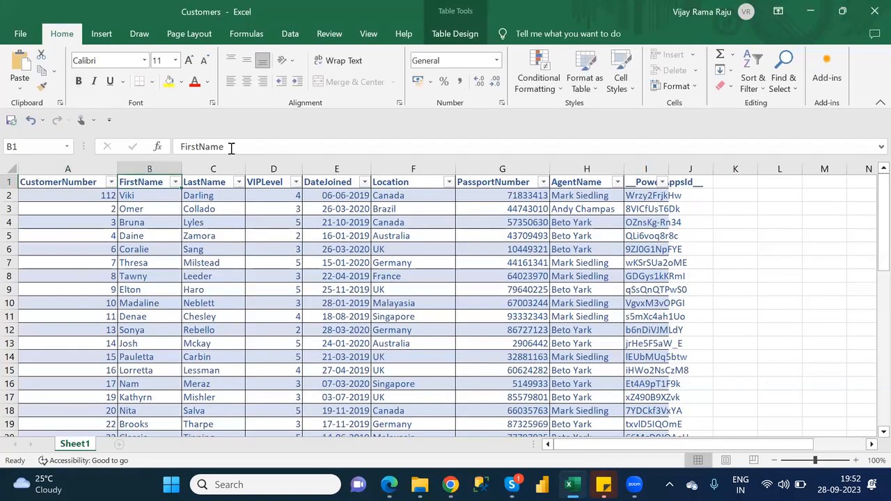
left_click(231, 147)
double_click(231, 148)
key("ctrl+c")
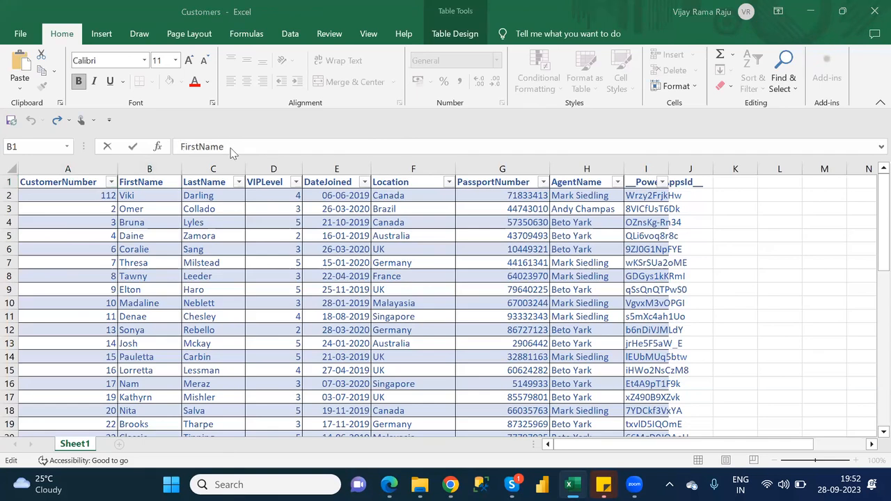
key("alt+Tab")
left_click(243, 222)
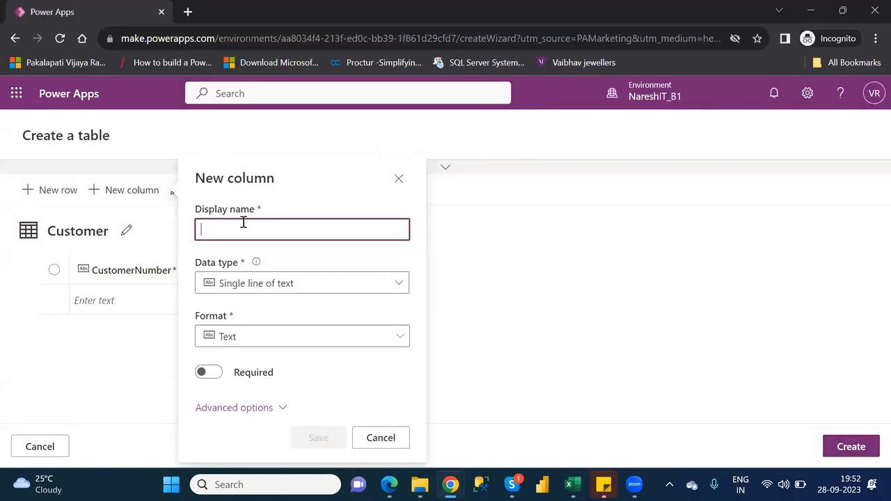
key("ctrl+v")
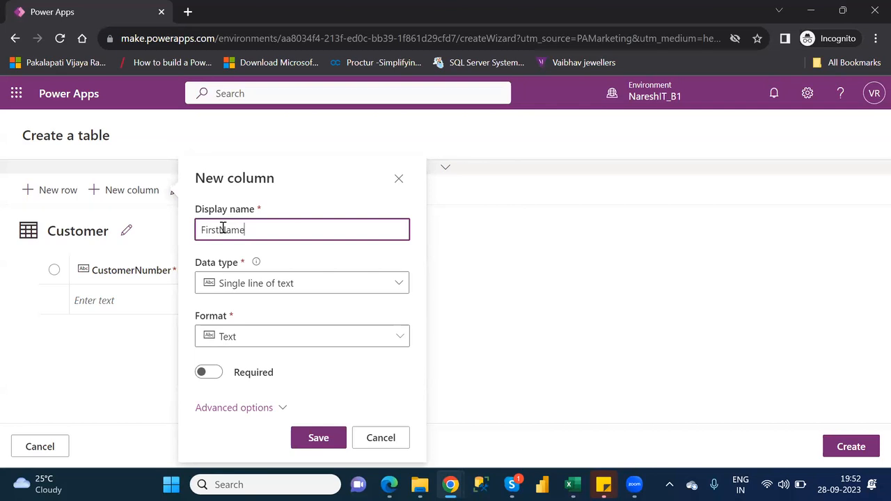
left_click(288, 296)
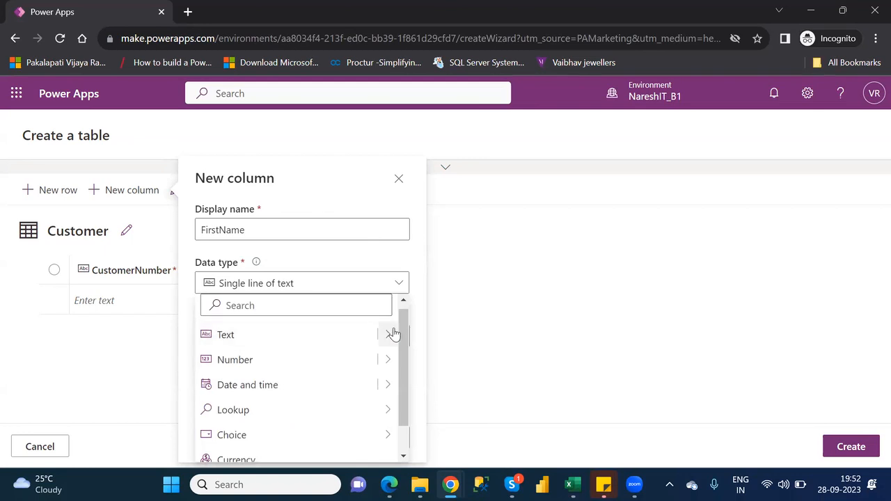
left_click(390, 335)
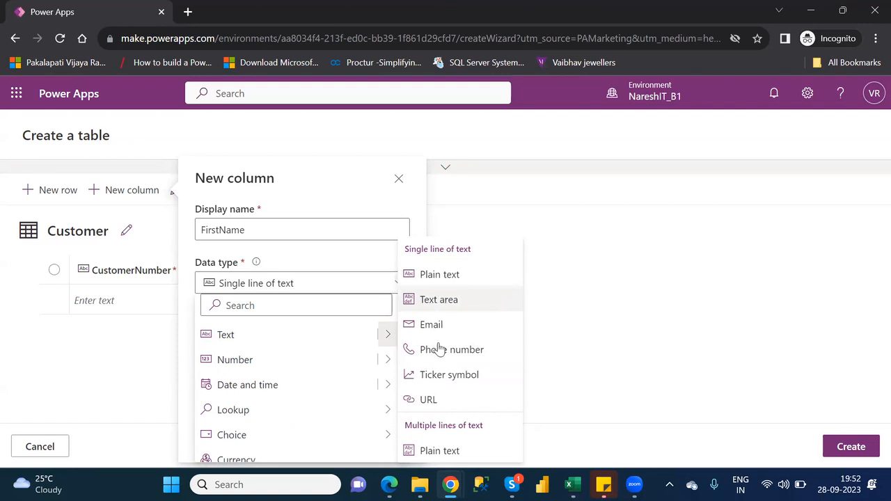
left_click(441, 282)
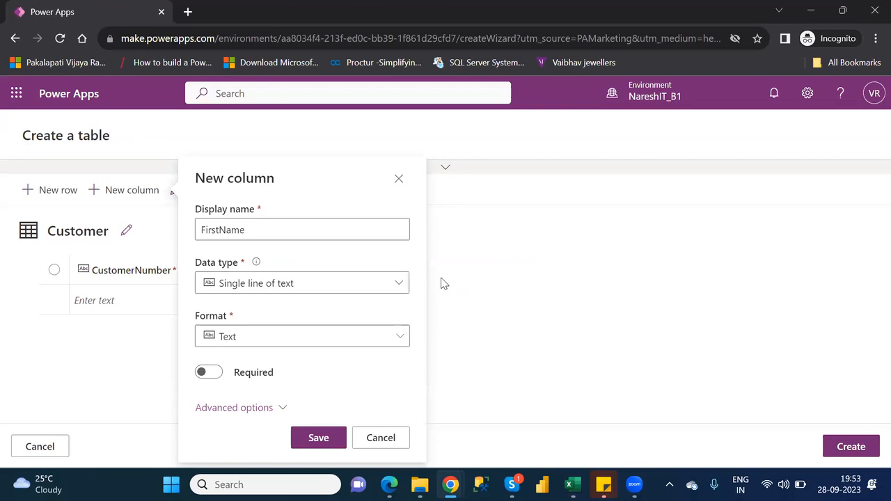
key("Escape")
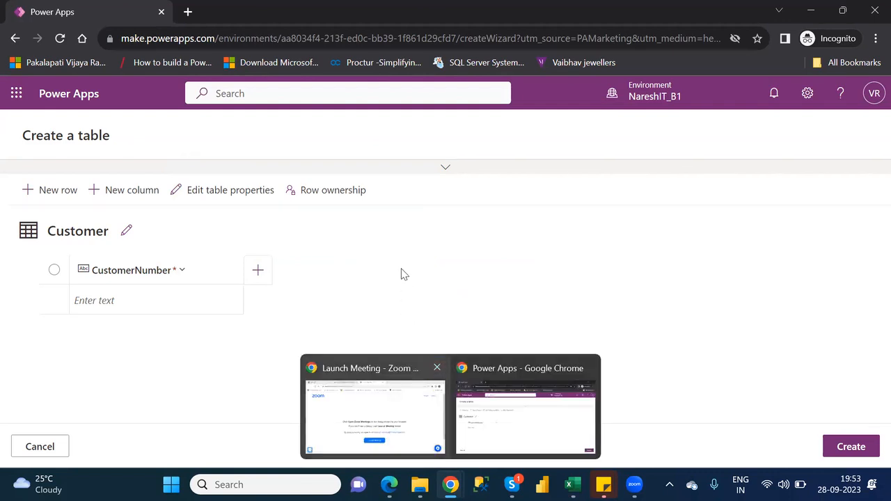
Step: Add a new column named FirstName, make it required, show its advanced options with the schema name, and save it
left_click(137, 200)
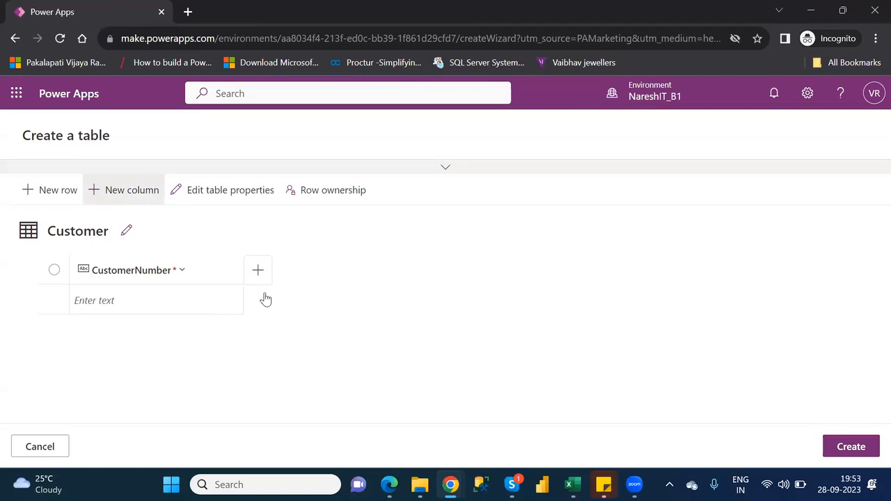
left_click(249, 233)
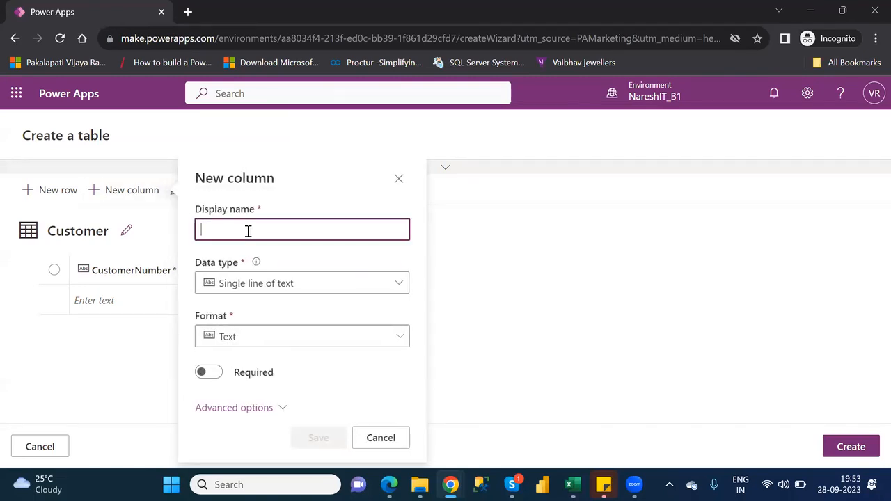
type("FirstName")
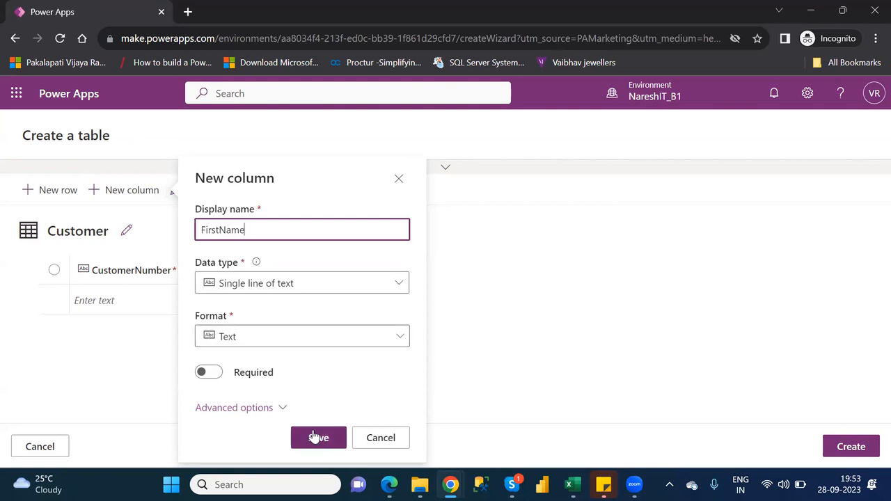
left_click(216, 373)
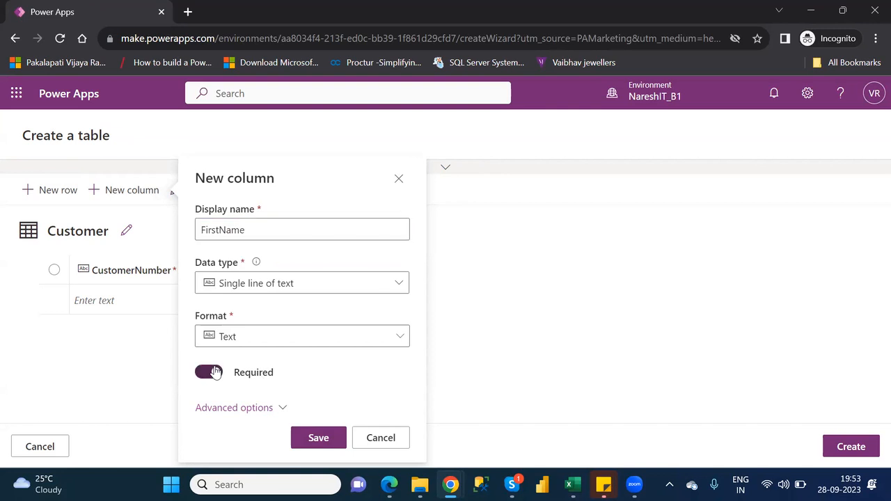
left_click(281, 408)
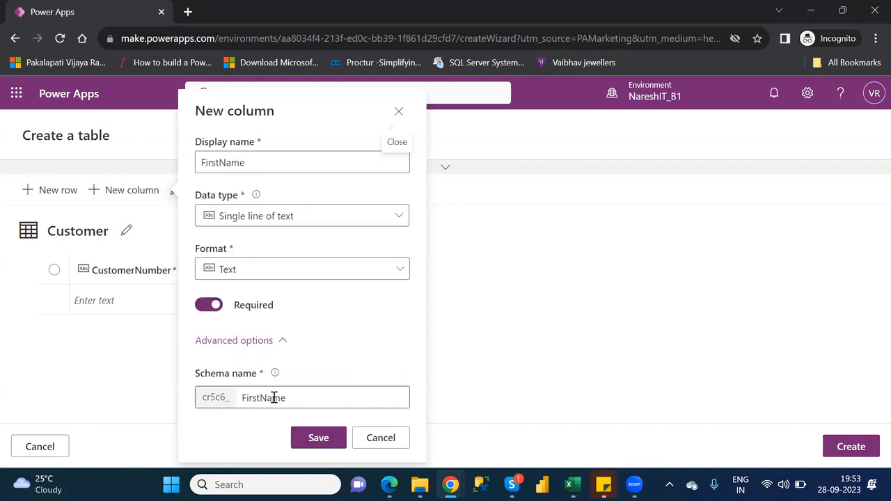
left_click(314, 439)
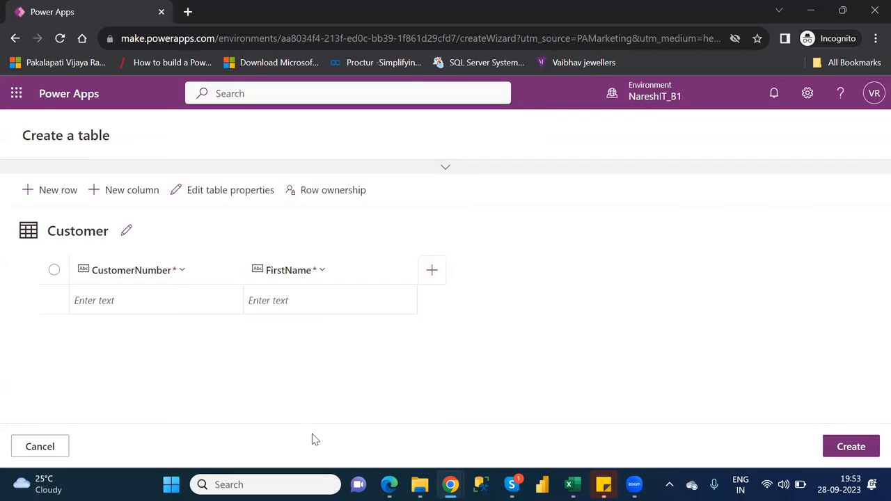
Step: Start a new column, copy the LastName header text from cell C1 of the Customers workbook in Excel, and return to Power Apps
left_click(133, 191)
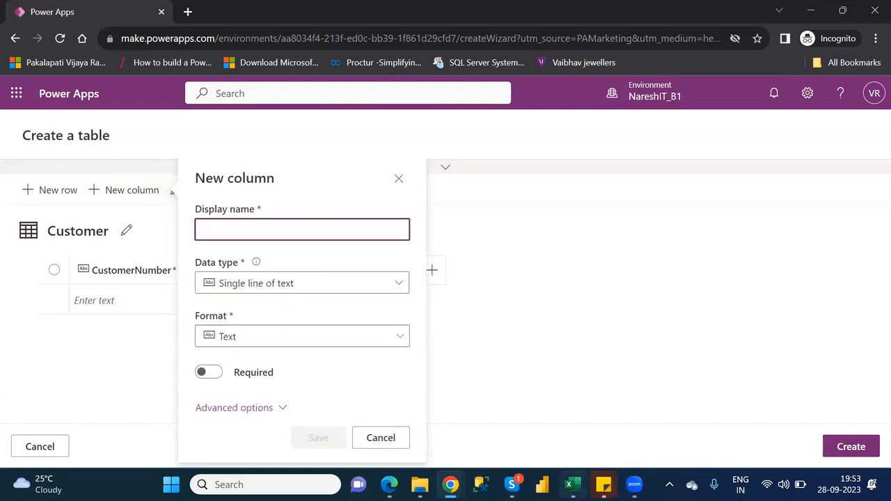
key("alt+Tab")
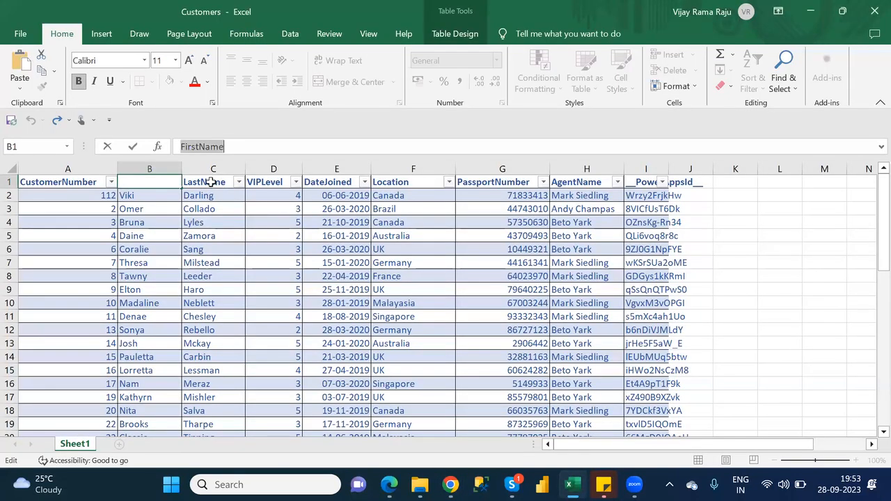
left_click(211, 182)
left_click(227, 146)
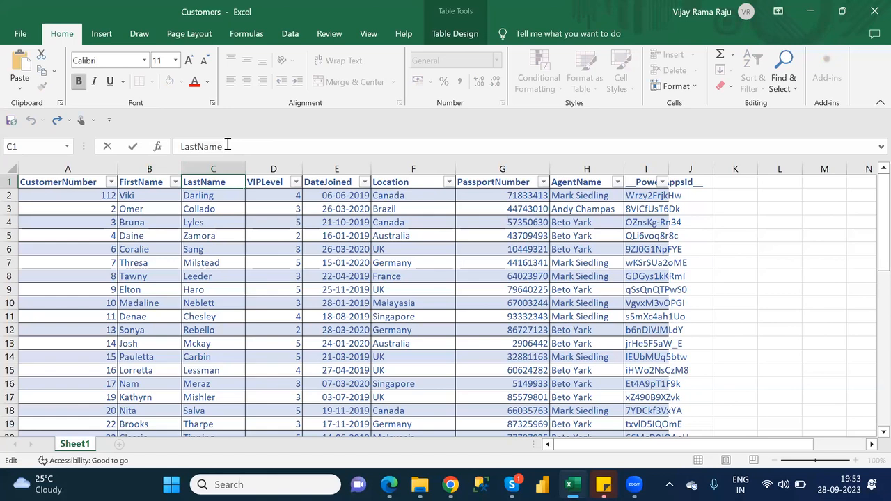
double_click(227, 146)
key("ctrl+c")
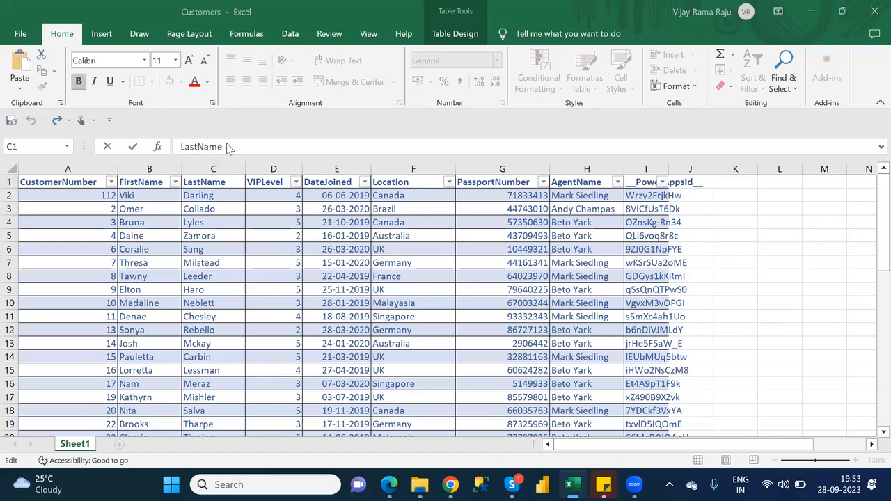
key("alt+Tab")
Step: Name the new column LastName, make it required, show its advanced options, and save it
left_click(253, 227)
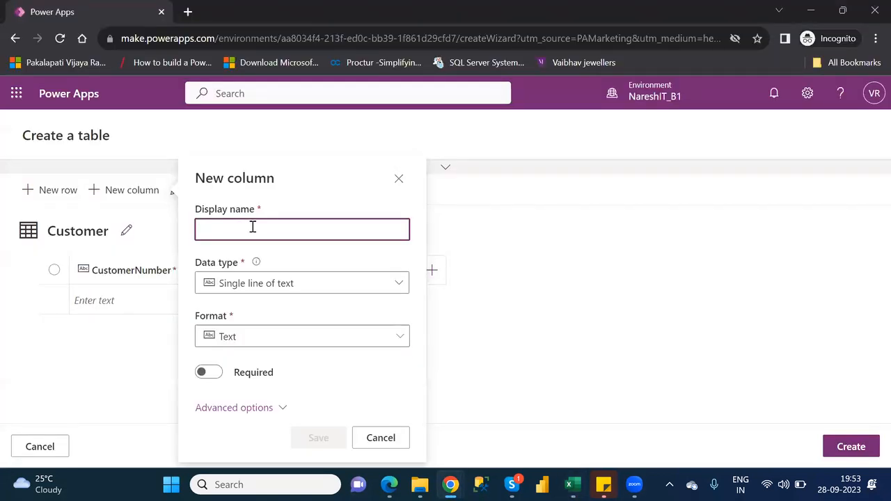
key("ctrl+v")
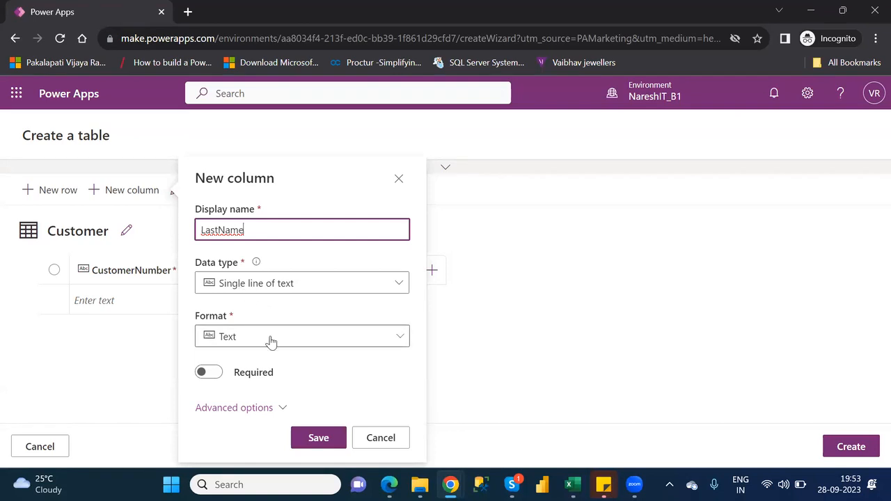
left_click(217, 373)
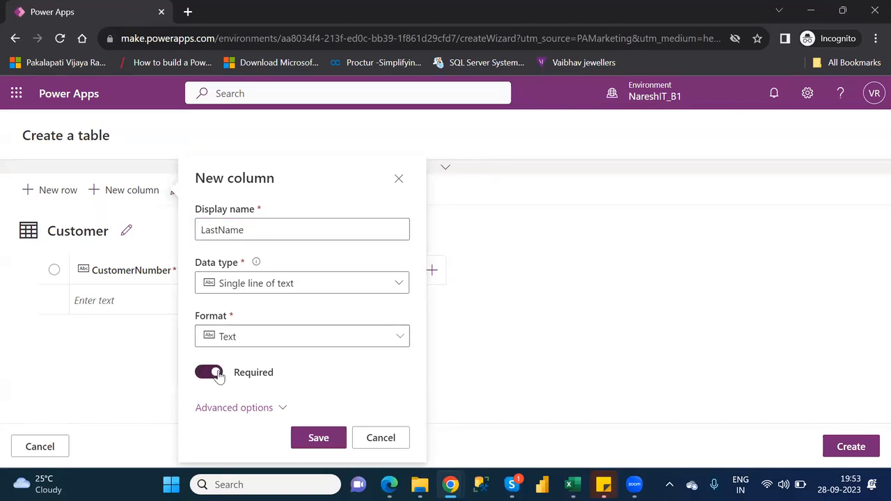
left_click(281, 407)
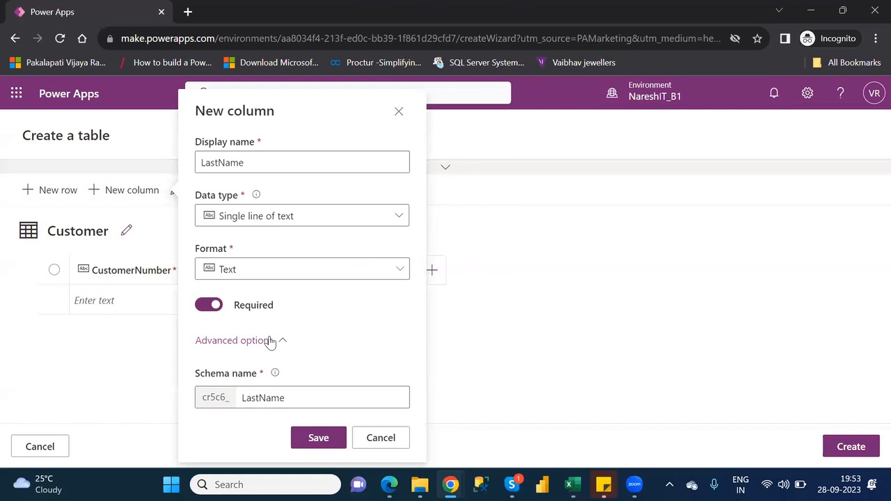
left_click(320, 437)
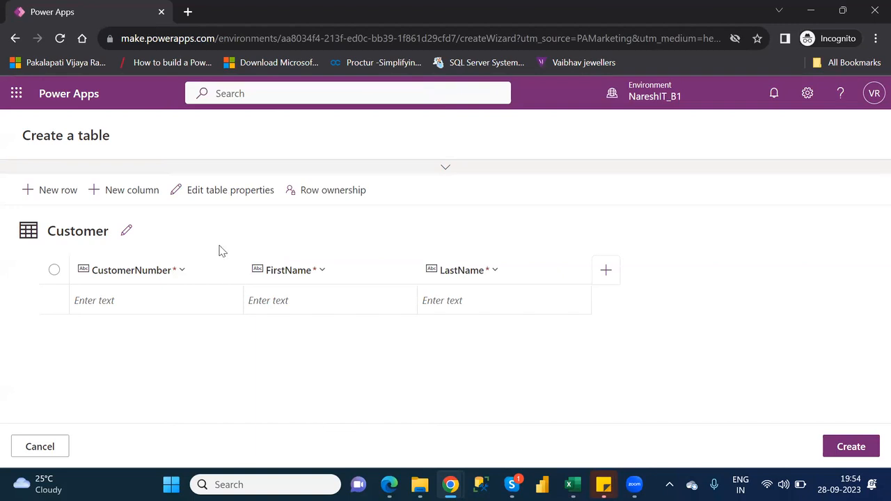
Step: Switch to Excel, copy the VIPLevel header text from cell D1 of the Customers workbook, and return to Power Apps
key("alt+Tab")
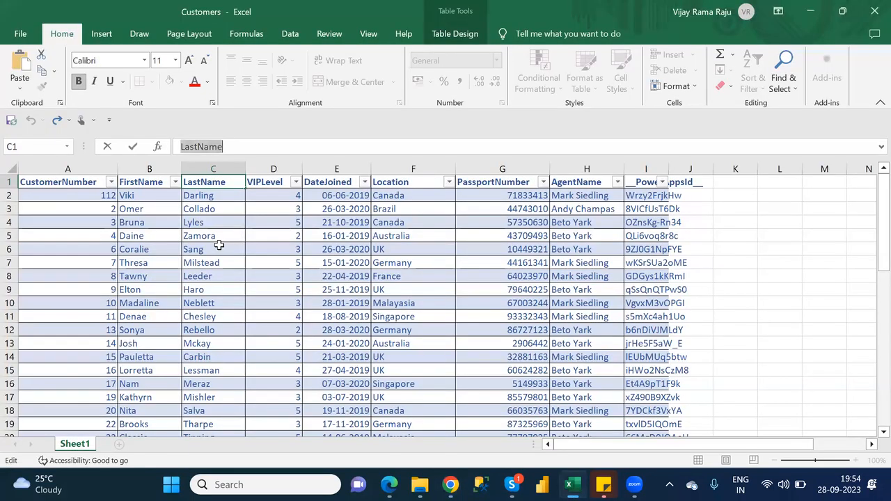
left_click(267, 184)
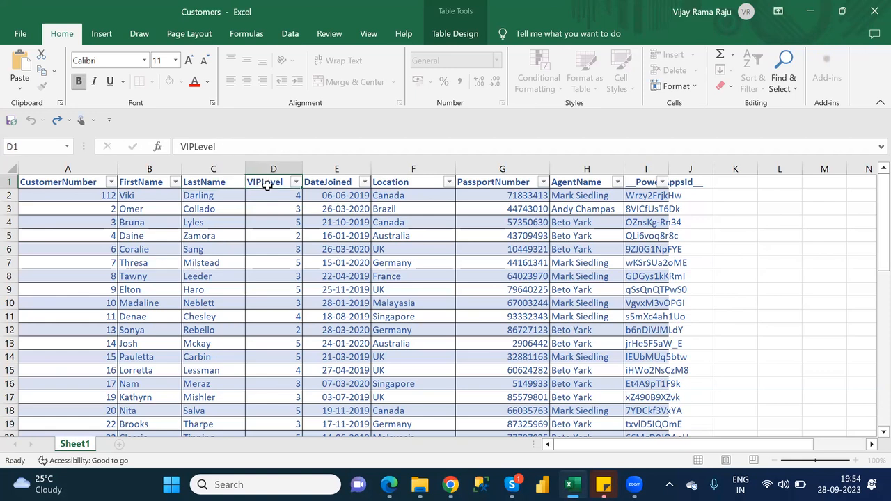
left_click(236, 149)
double_click(236, 150)
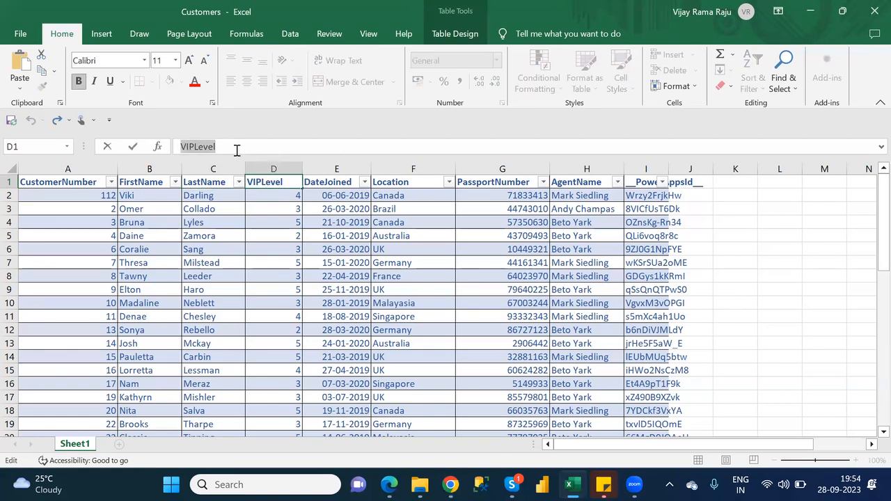
key("alt+Tab")
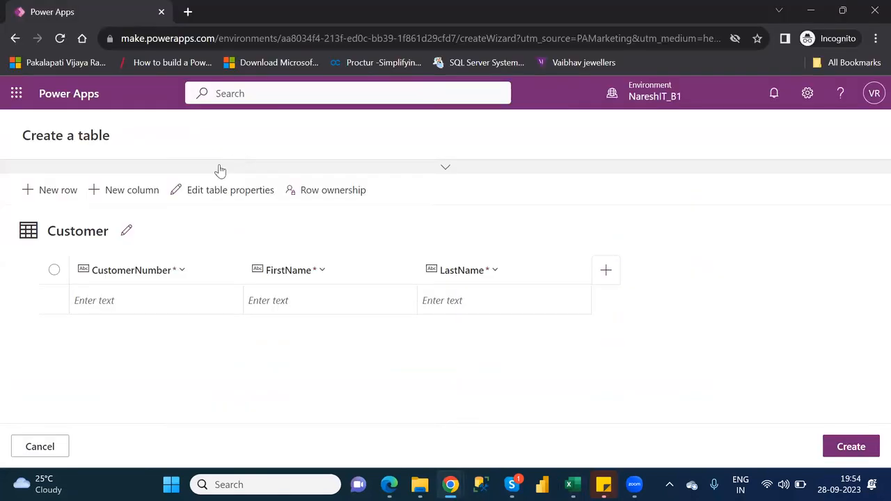
Step: Add a new column named VIPLevel with the Whole number data type to the Customer table and save it
left_click(140, 194)
left_click(271, 227)
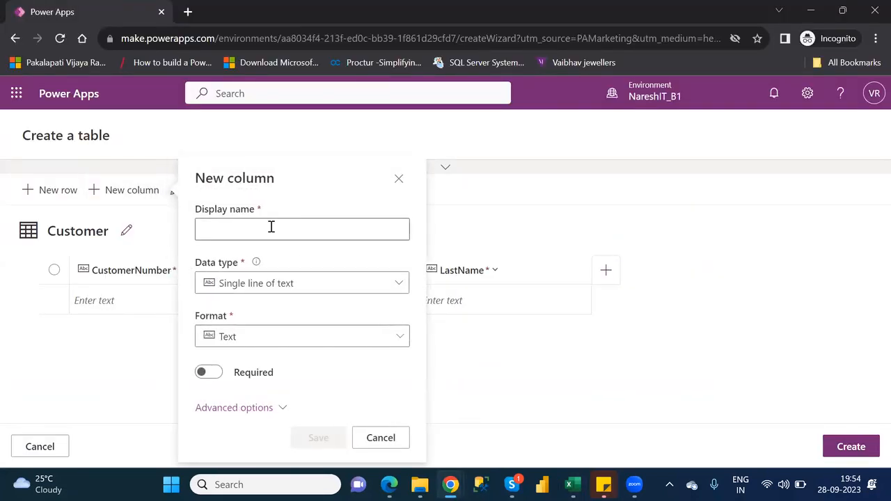
key("ctrl+v")
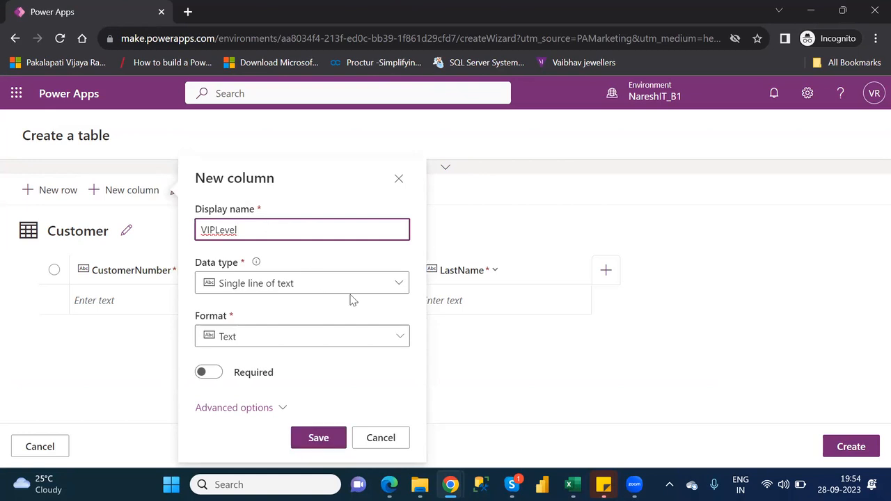
left_click(403, 288)
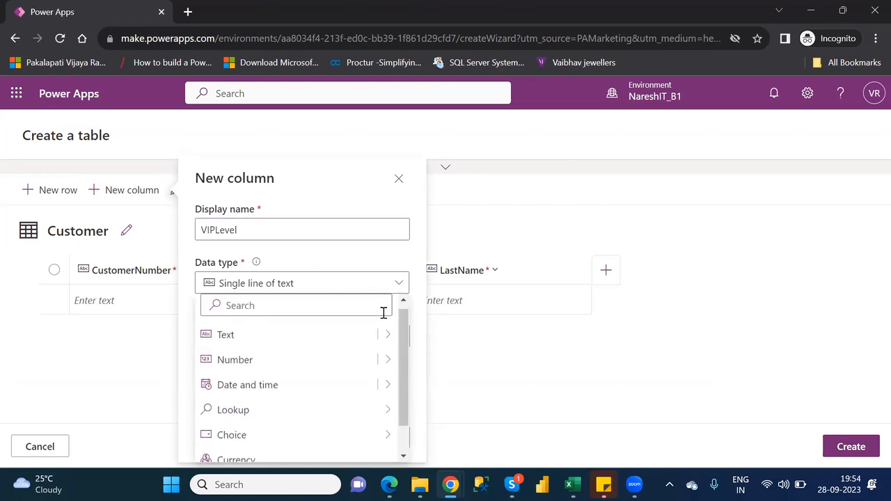
mouse_move(390, 363)
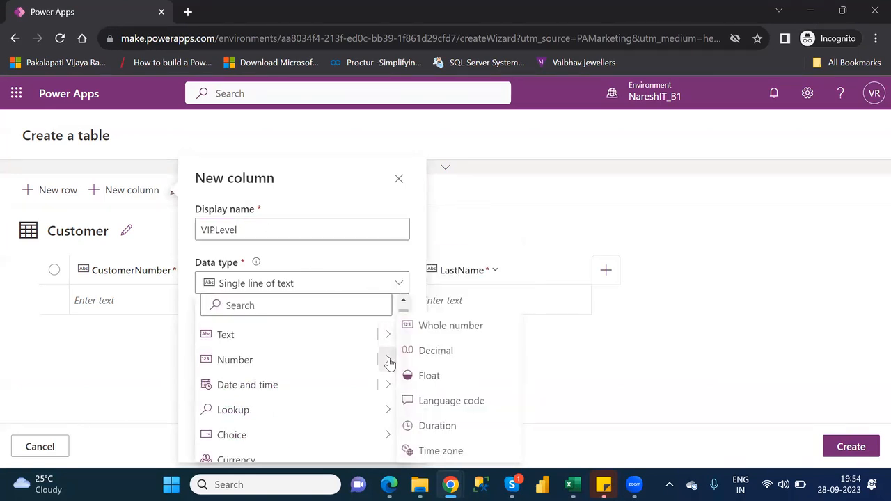
left_click(463, 334)
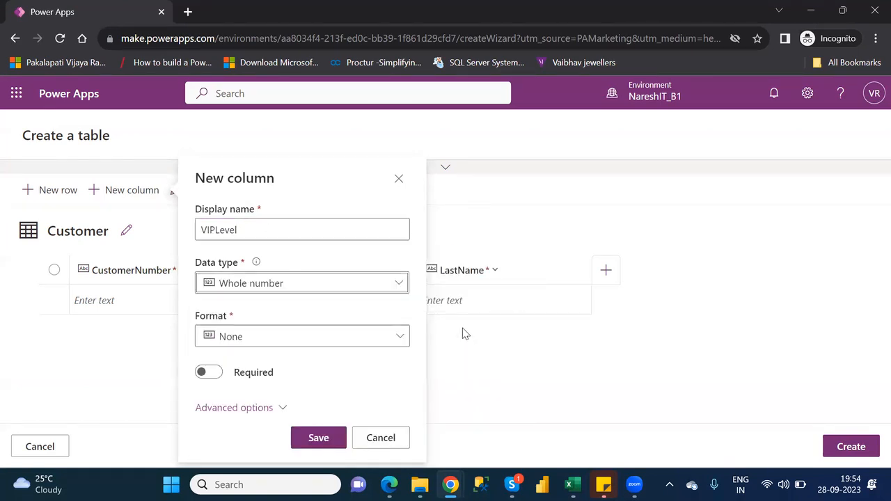
left_click(311, 441)
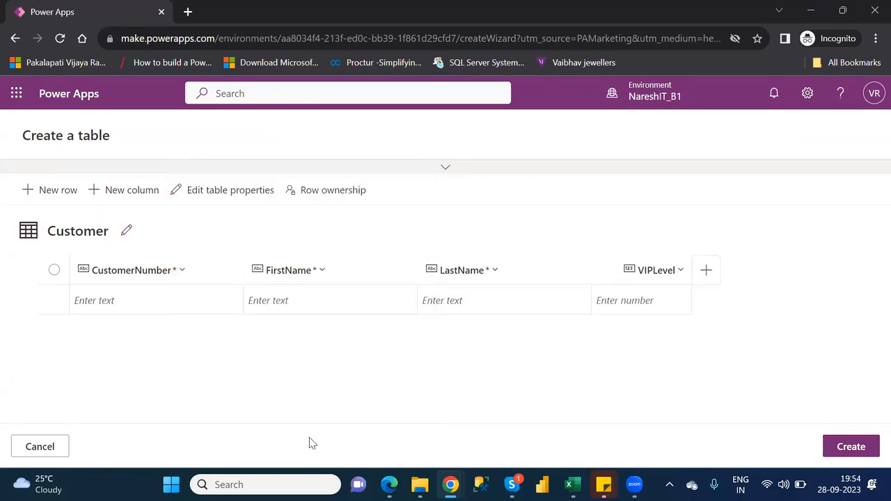
Step: Start another new column, copy the DateJoined header text from cell E1 of the Customers workbook in Excel, and return to Power Apps
left_click(139, 199)
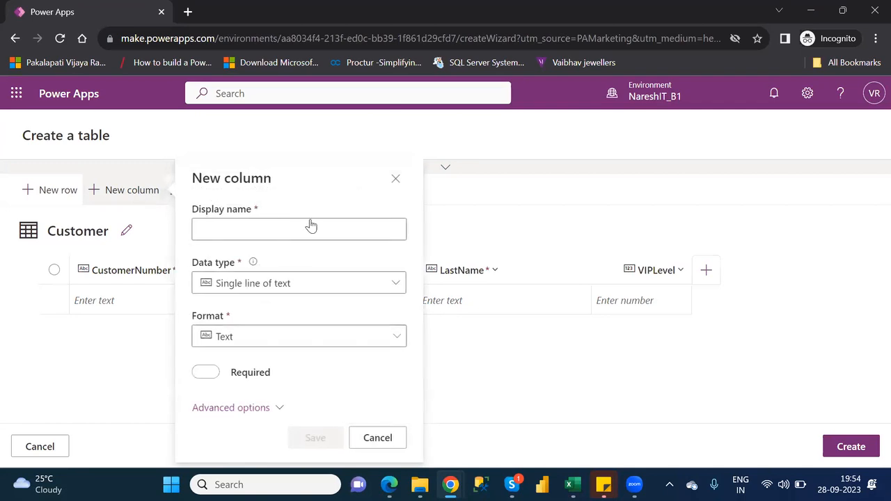
left_click(311, 225)
left_click(572, 484)
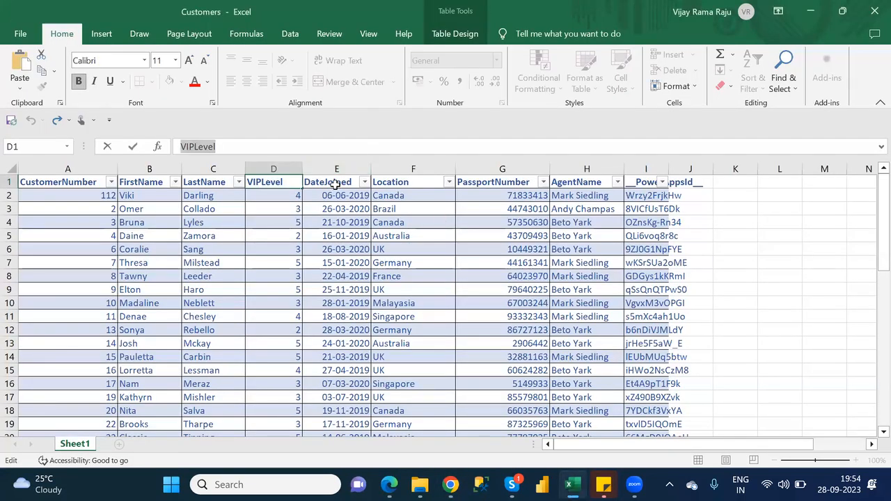
left_click(334, 183)
left_click(250, 147)
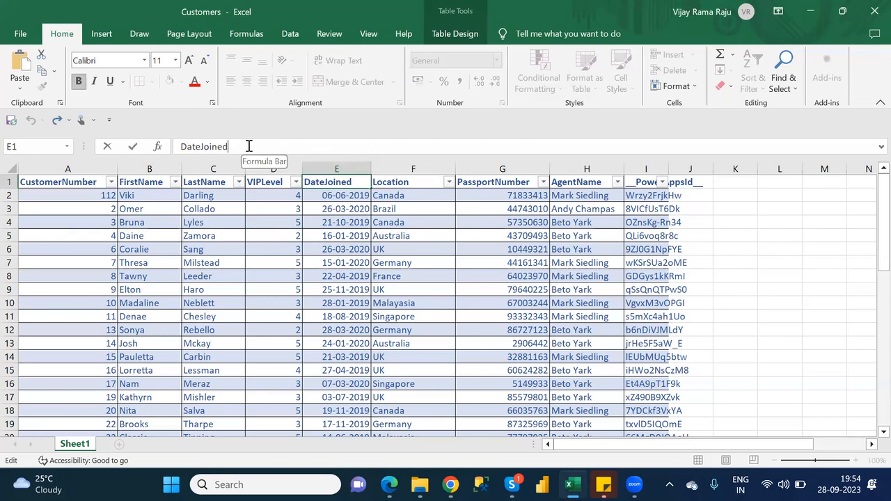
double_click(249, 146)
key("ctrl+c")
key("alt+Tab")
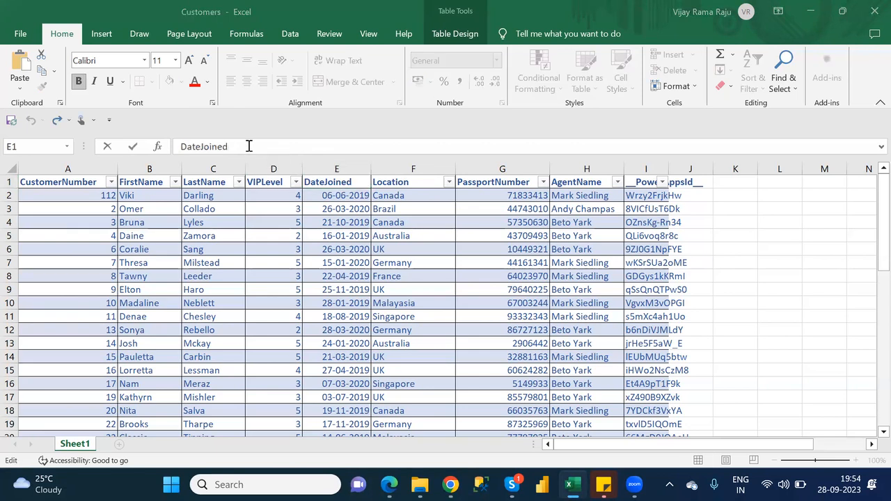
Step: Name the new column DateJoined, set its data type to Date and time with the Date only format, make it required, and save it
left_click(231, 222)
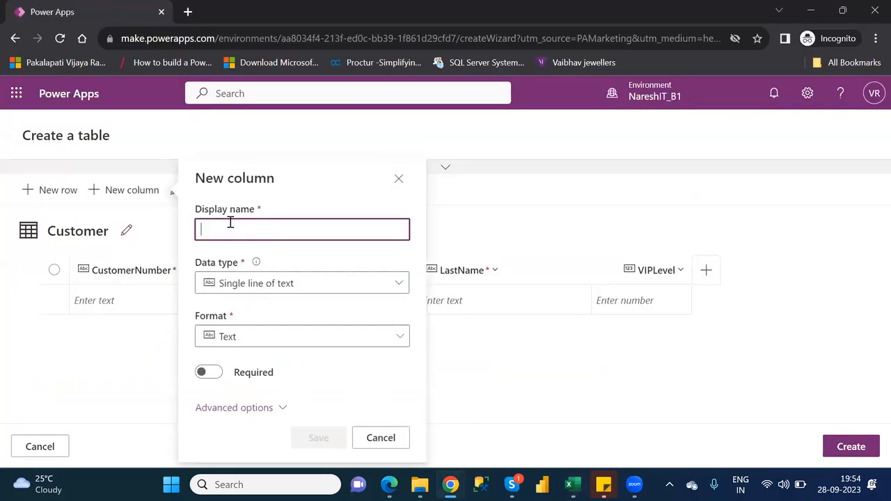
key("ctrl+v")
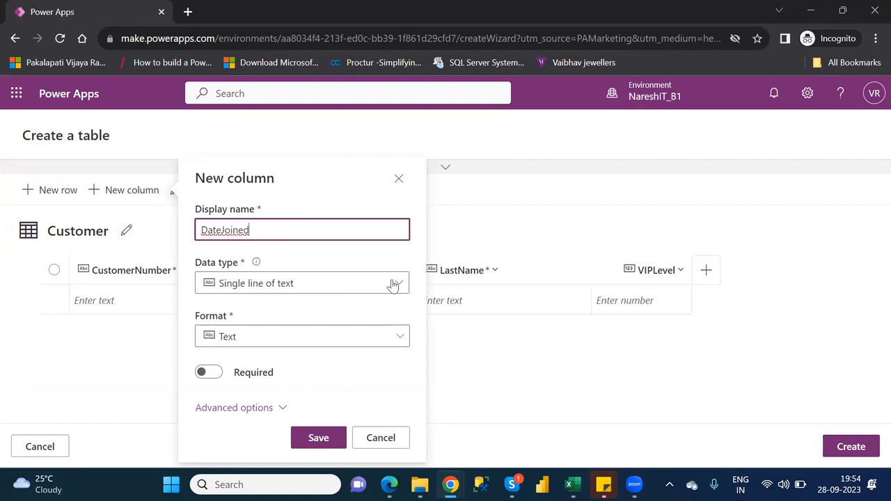
left_click(400, 284)
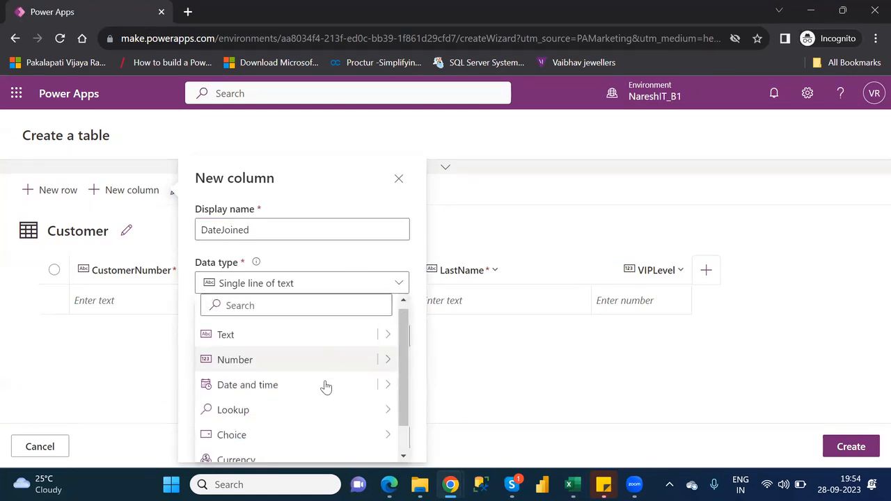
left_click(387, 386)
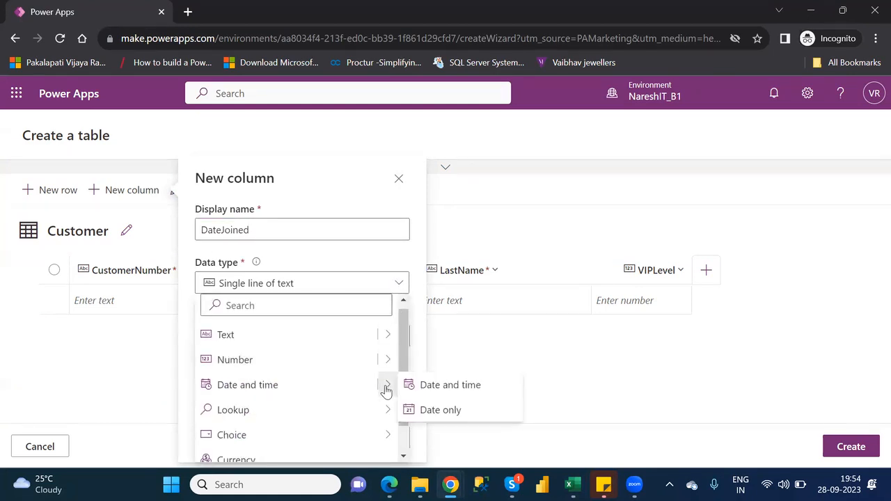
left_click(441, 411)
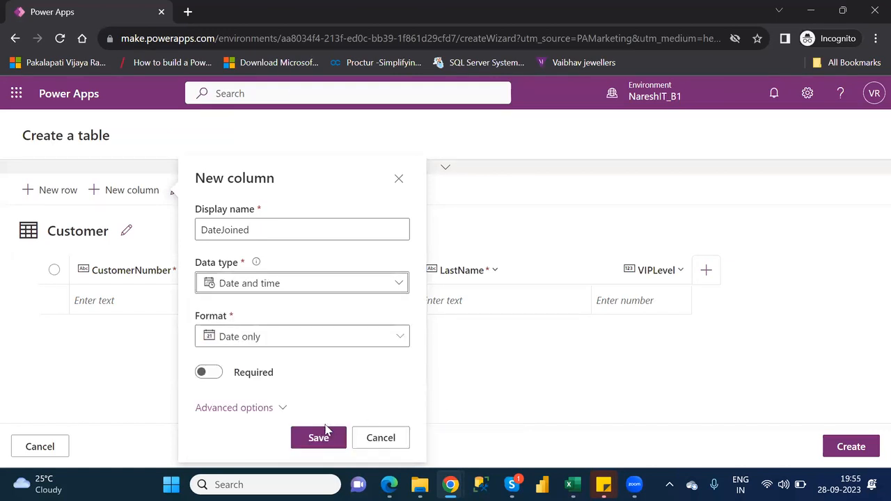
left_click(211, 374)
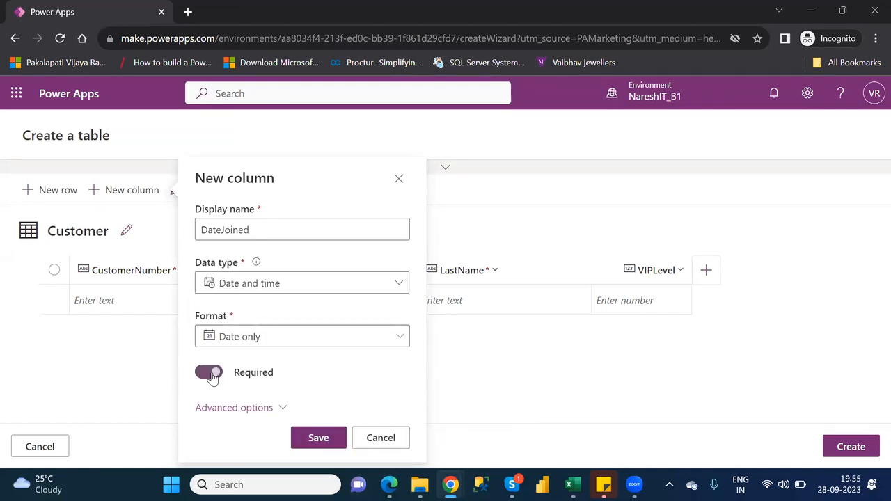
left_click(319, 441)
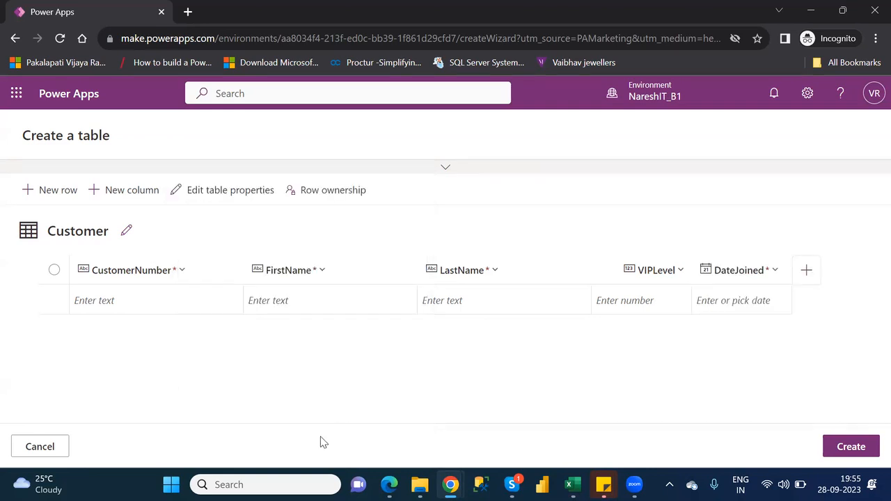
Step: Edit the VIPLevel column of the Customer table to make it required, and update the column
left_click(679, 272)
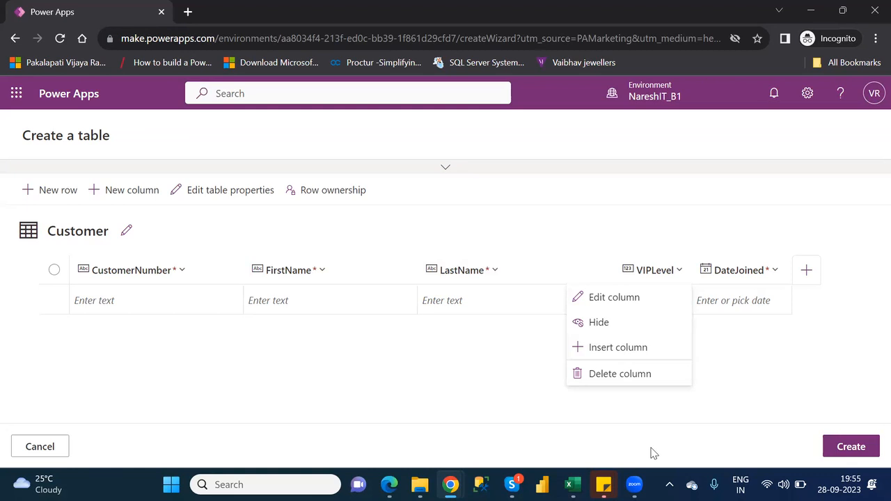
left_click(728, 411)
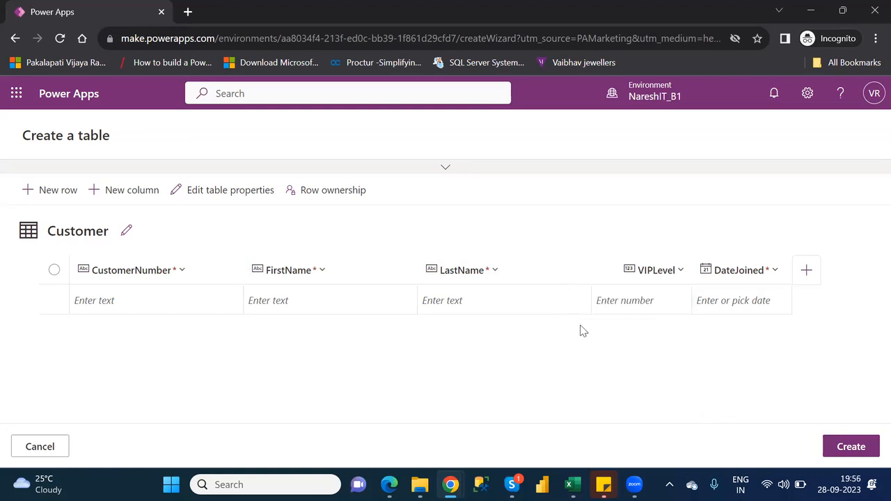
left_click(492, 272)
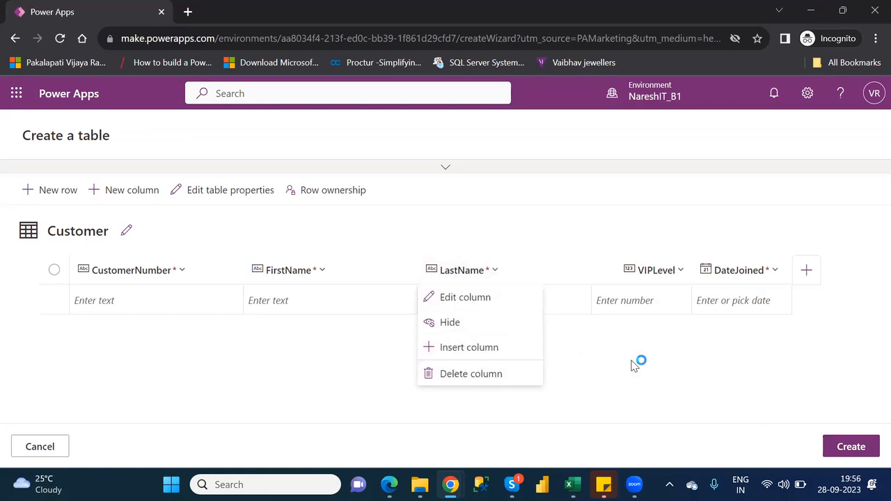
left_click(667, 277)
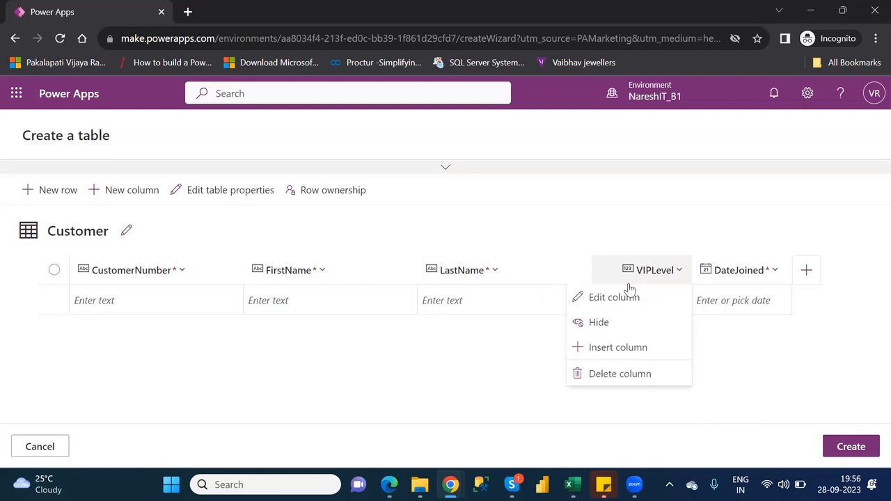
left_click(608, 300)
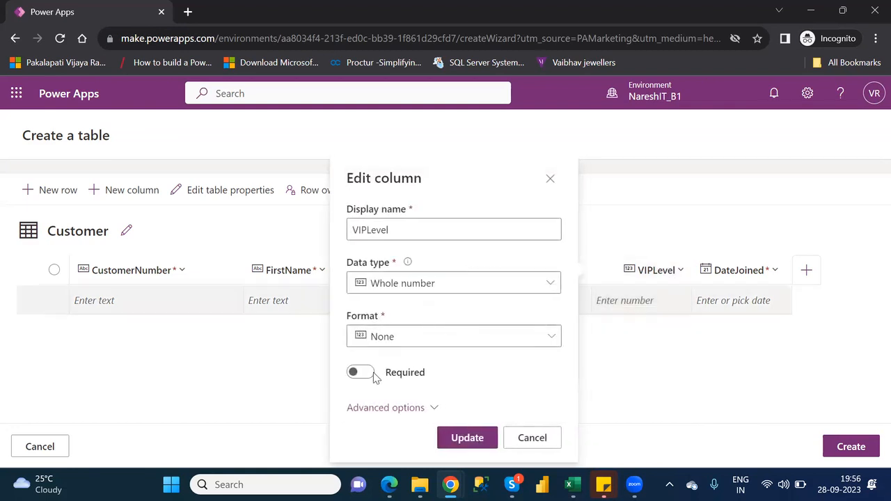
left_click(362, 374)
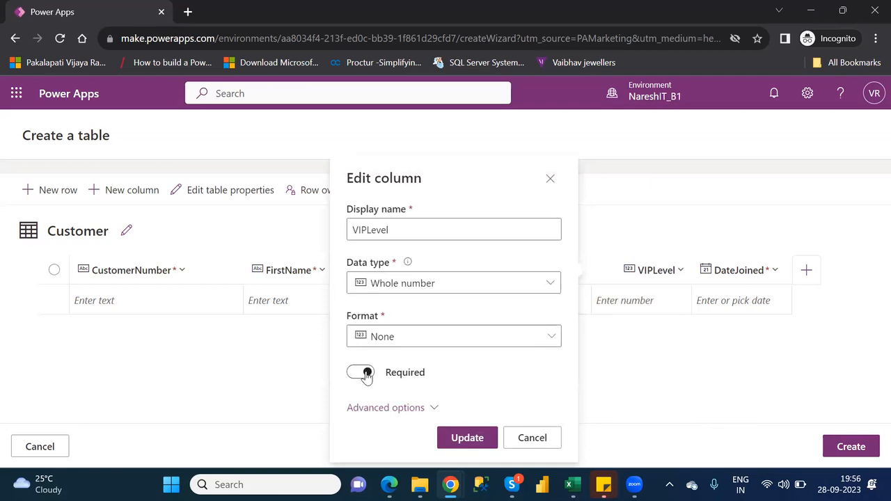
left_click(468, 438)
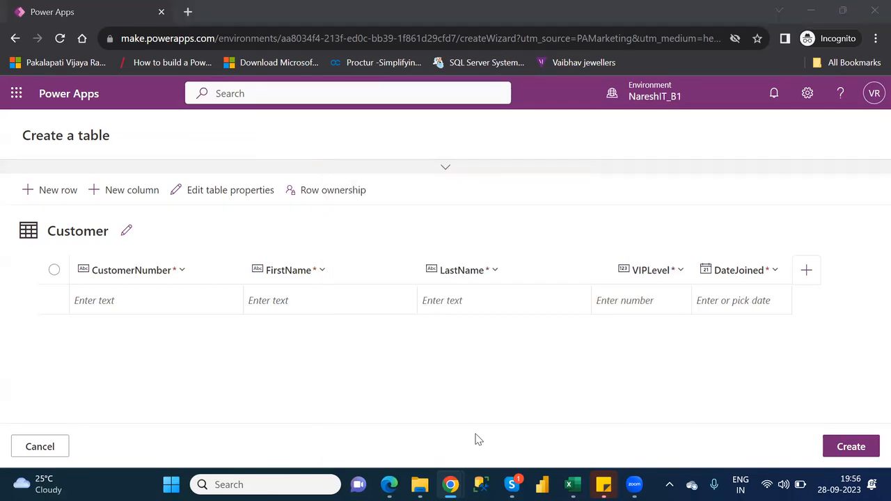
Step: Switch to Excel, select the Location header text in cell F1 of the Customers workbook for reuse, and return to Power Apps
key("alt+Tab")
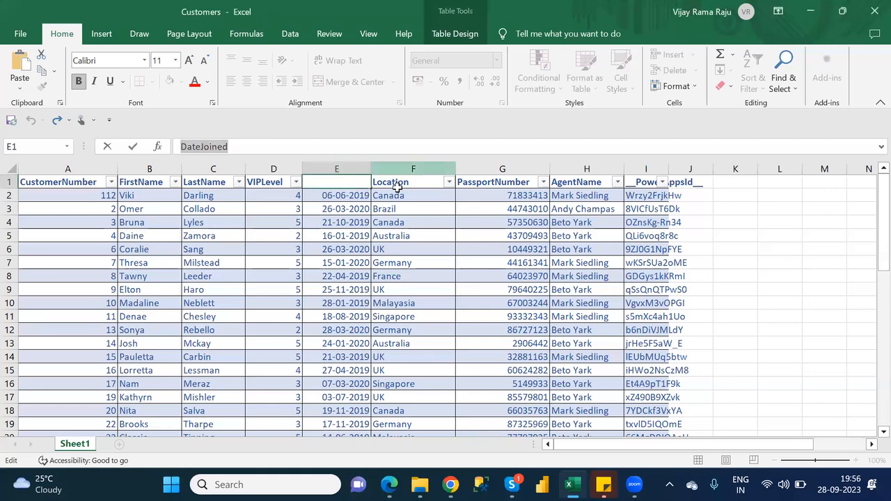
left_click(397, 187)
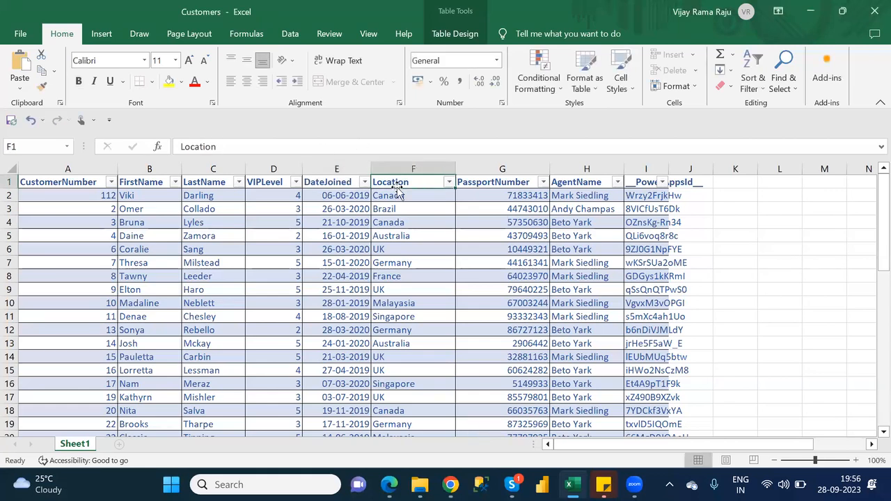
left_click(300, 148)
key("ctrl+a")
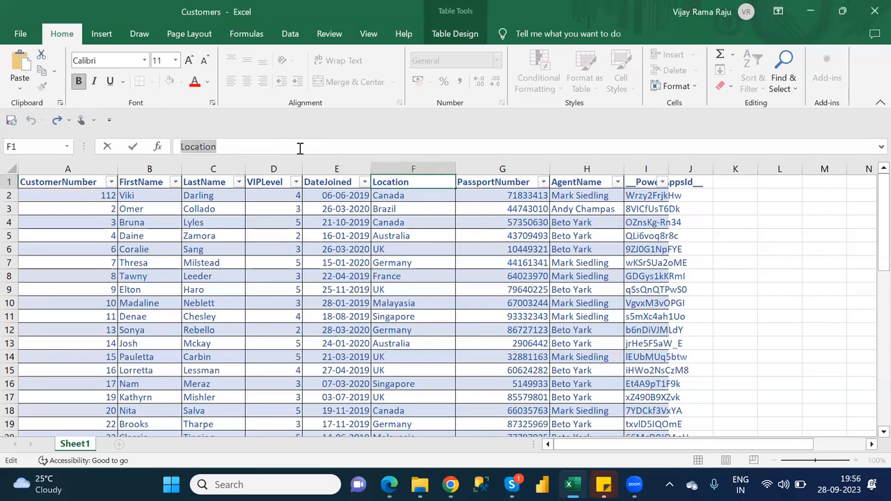
key("Escape")
key("alt+Tab")
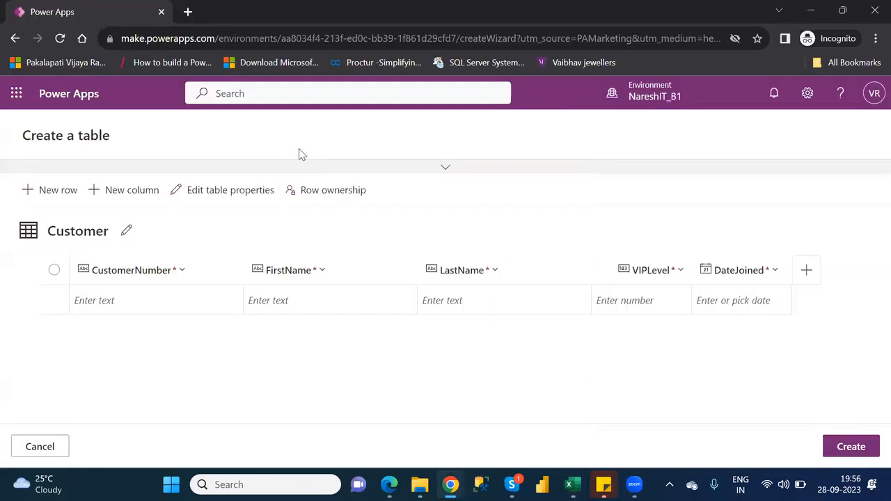
Step: Add a required column named Location to the Customer table with the plain-text Single line of text data type, and save it
left_click(128, 195)
left_click(221, 230)
type("Location")
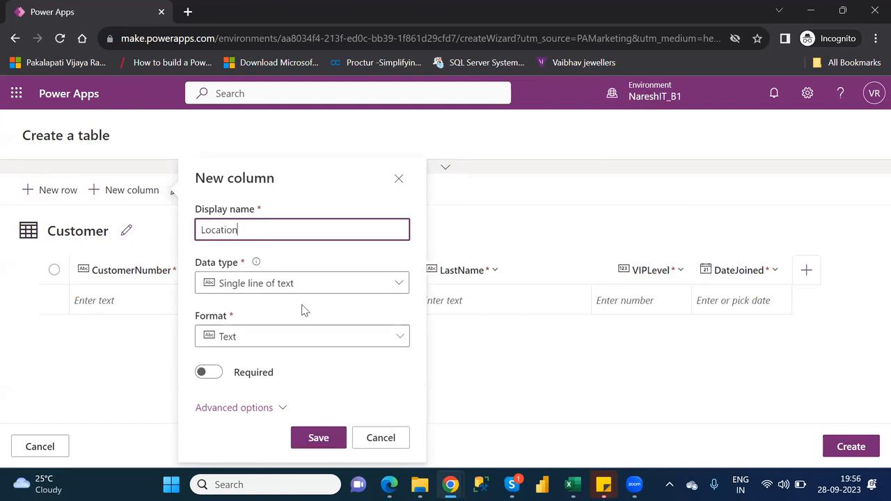
left_click(213, 377)
left_click(214, 377)
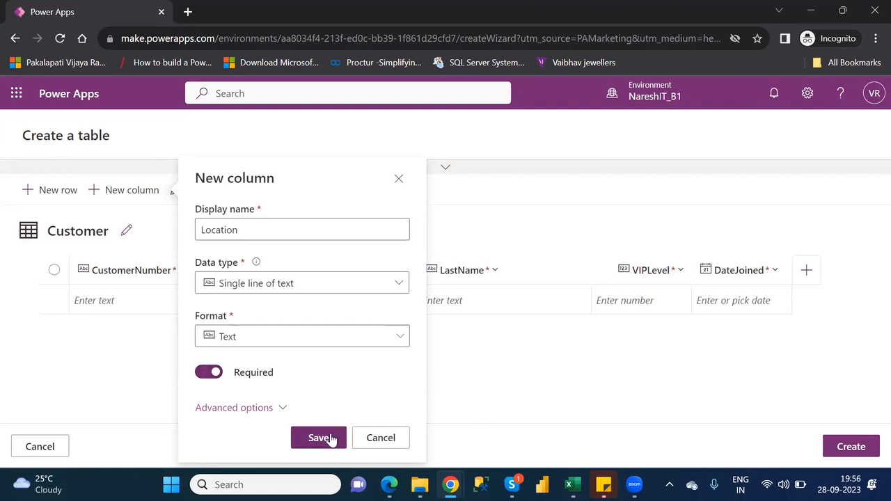
left_click(315, 286)
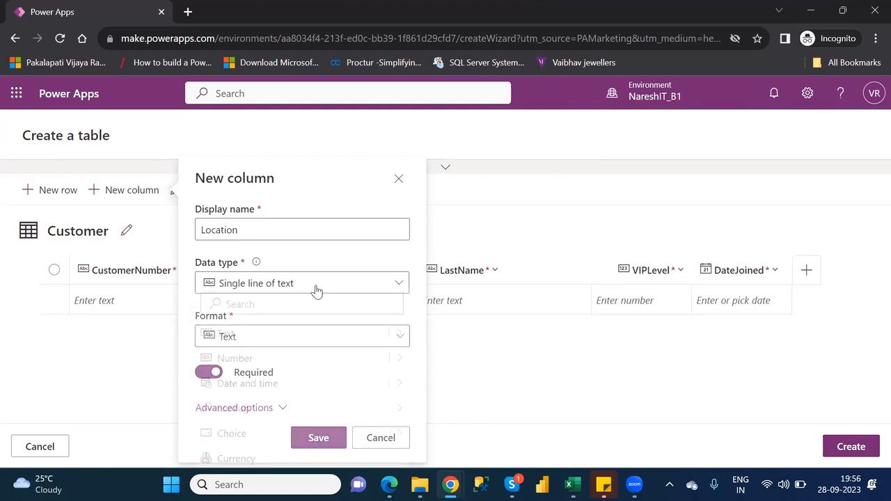
mouse_move(387, 339)
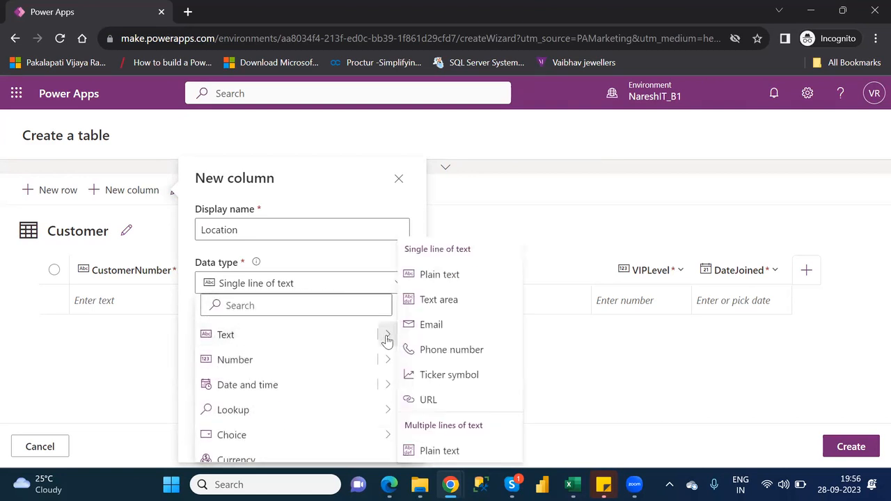
left_click(463, 286)
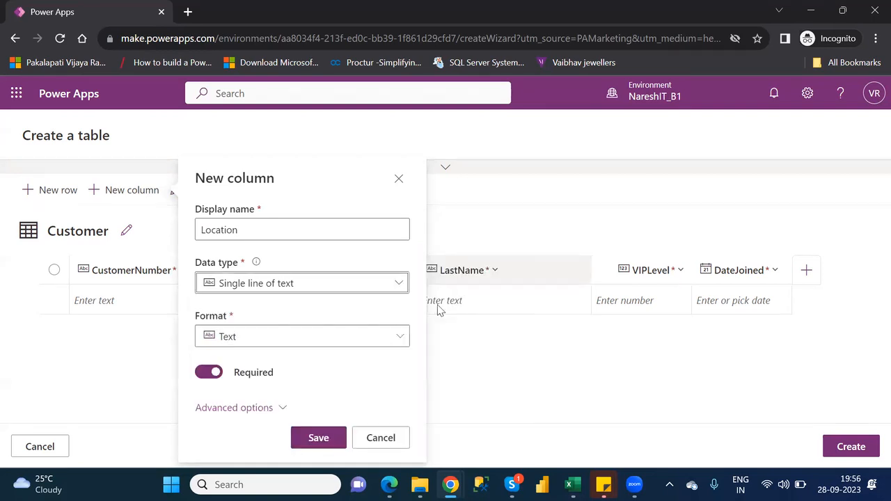
left_click(327, 443)
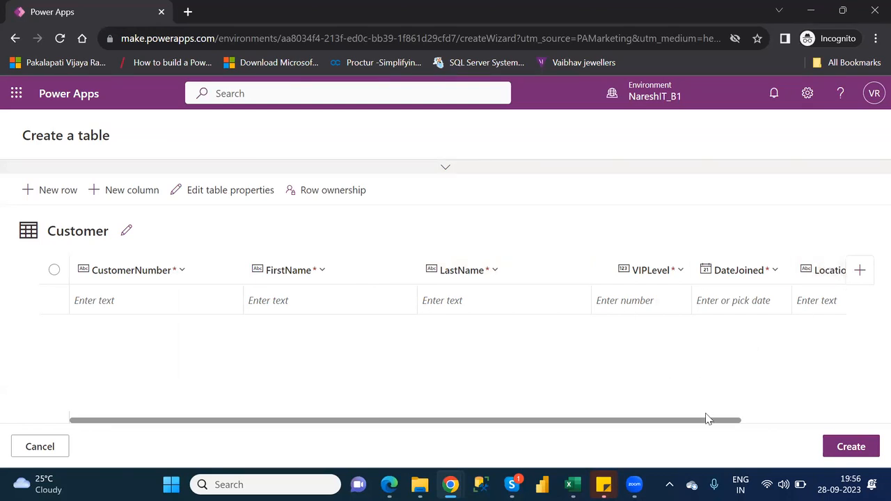
Step: Start another new column, copy the PassportNumber header text from cell G1 of the Customers workbook in Excel, and return to Power Apps
left_click(755, 421)
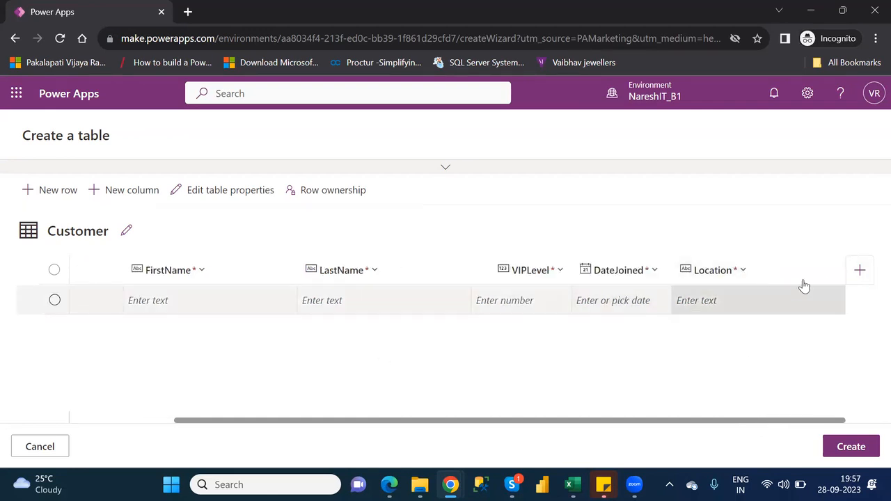
left_click(861, 272)
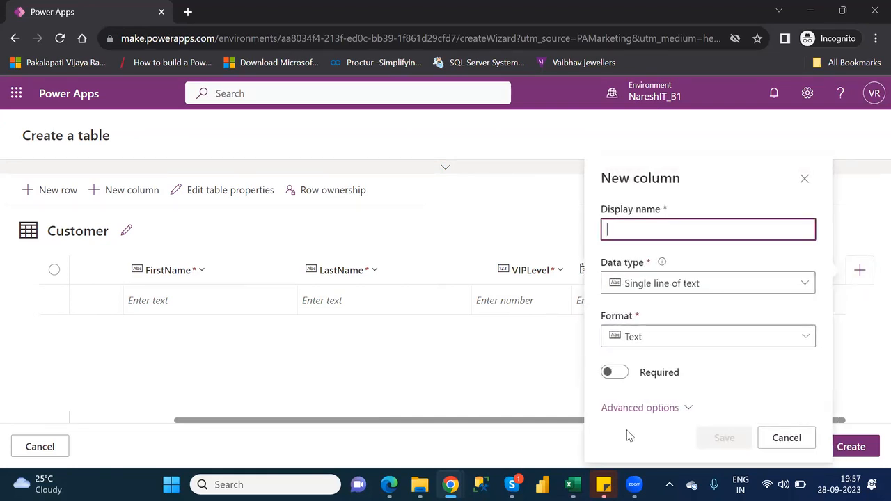
left_click(570, 487)
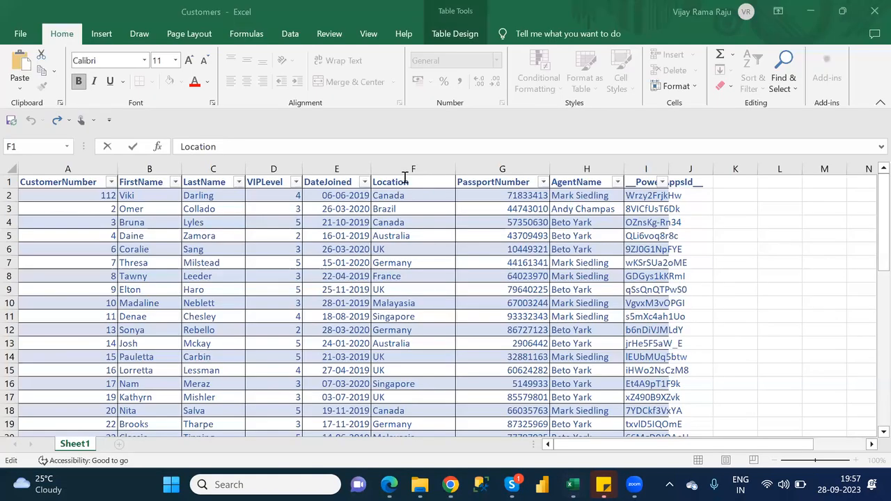
left_click(512, 182)
left_click(272, 147)
double_click(271, 147)
key("ctrl+c")
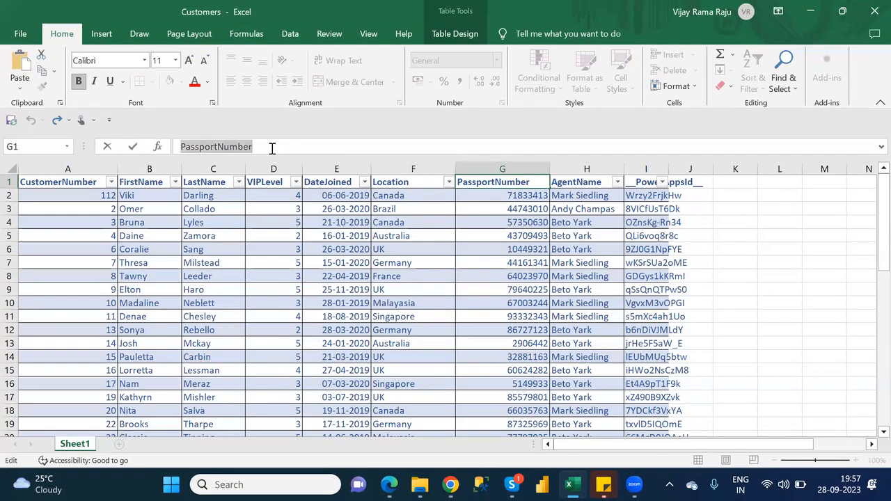
key("alt+Tab")
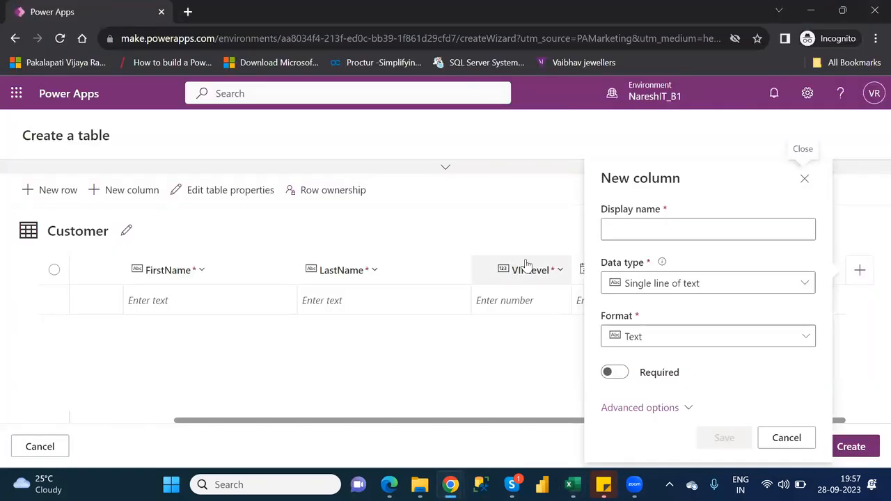
Step: Name the new column PassportNumber, set its data type to Float, make it required, and save it
left_click(647, 227)
key("ctrl+v")
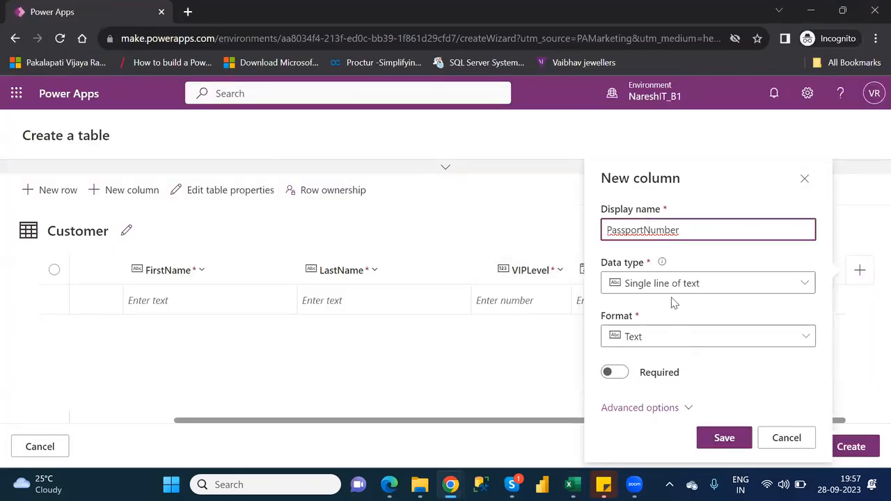
left_click(795, 292)
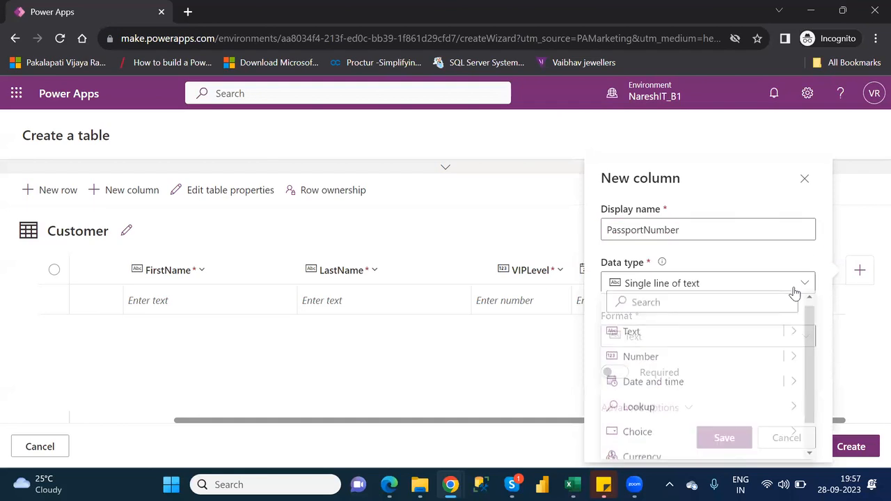
mouse_move(791, 365)
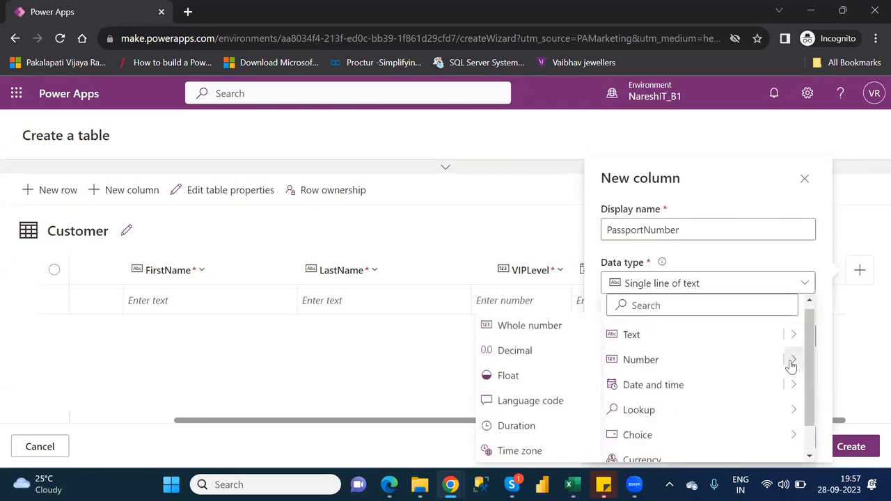
left_click(512, 385)
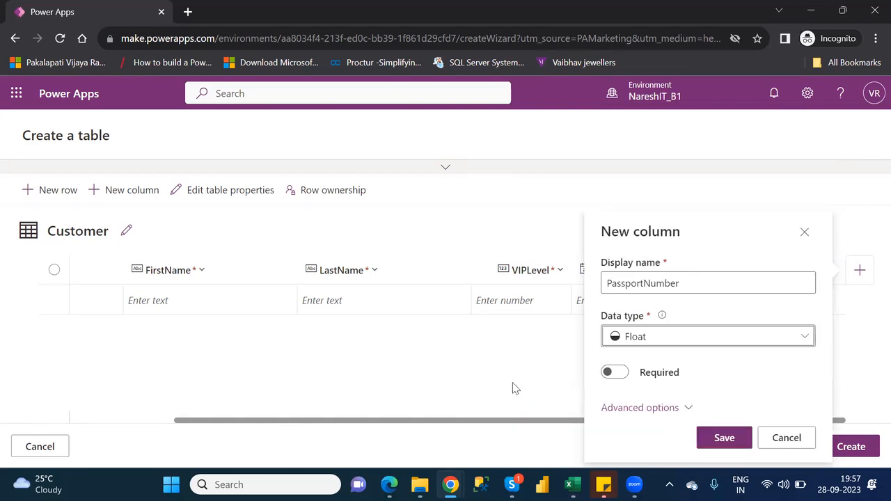
left_click(617, 374)
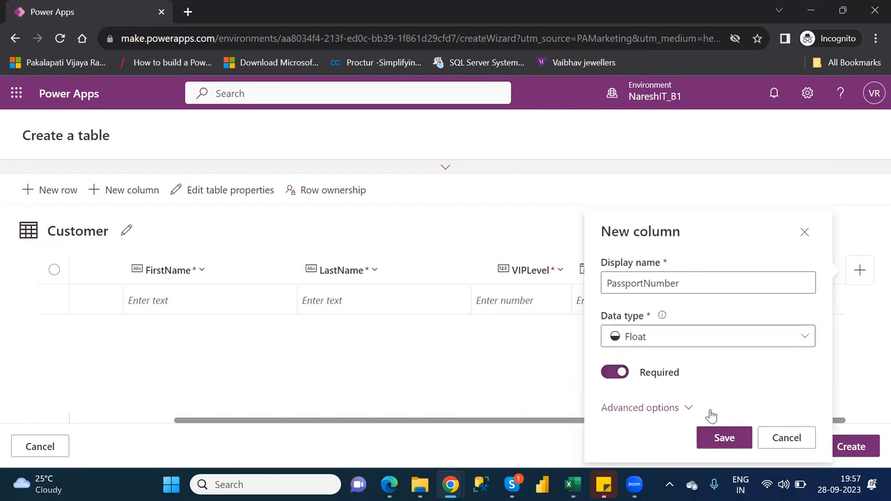
left_click(733, 439)
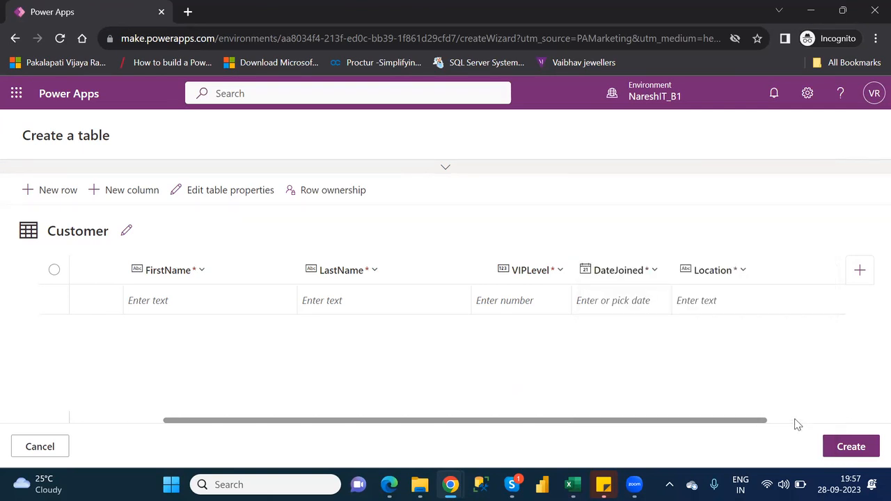
Step: Add a required column named AgentName with the Single line of text data type, checking the header in the Excel workbook, and save it
left_click(796, 421)
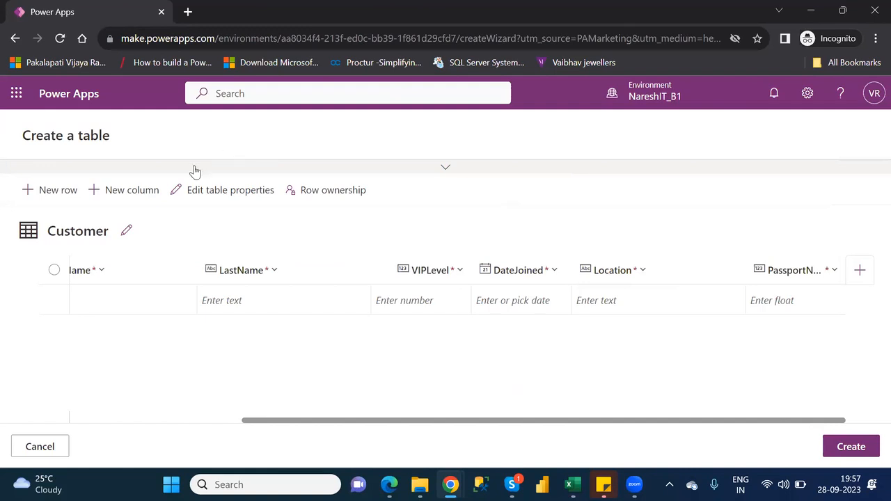
left_click(136, 188)
left_click(276, 237)
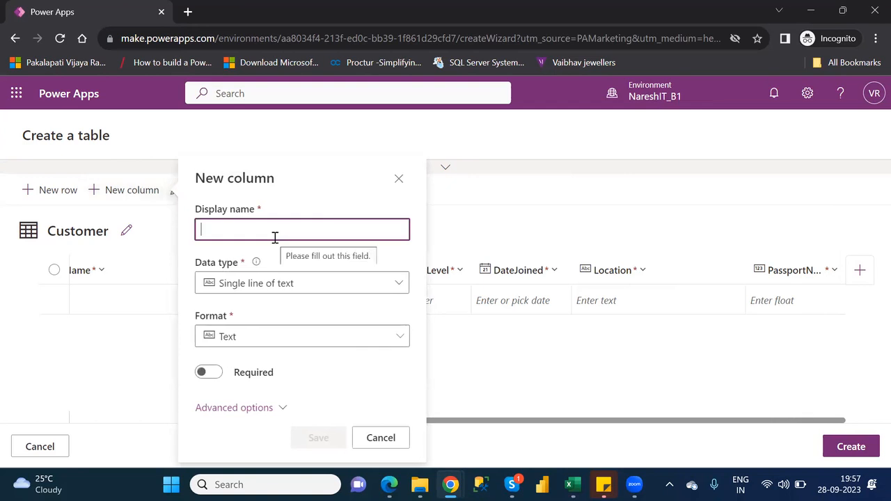
key("alt+Tab")
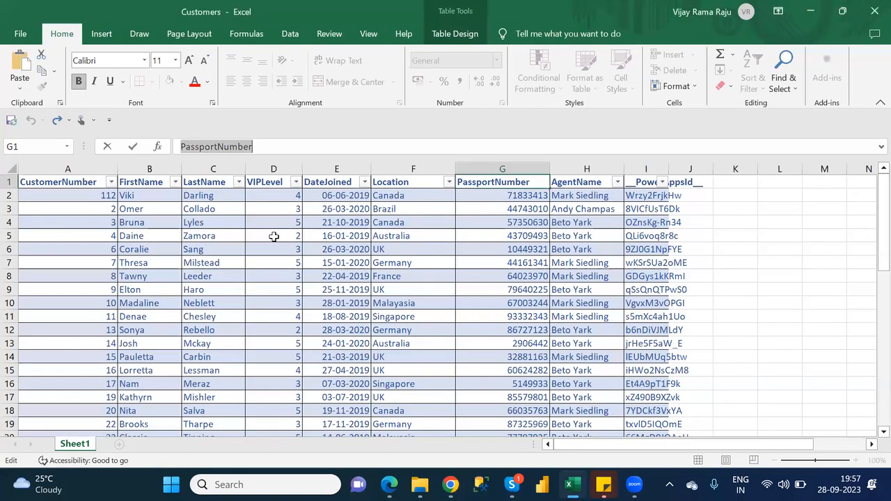
key("Escape")
key("alt+Tab")
left_click(275, 237)
type("Age")
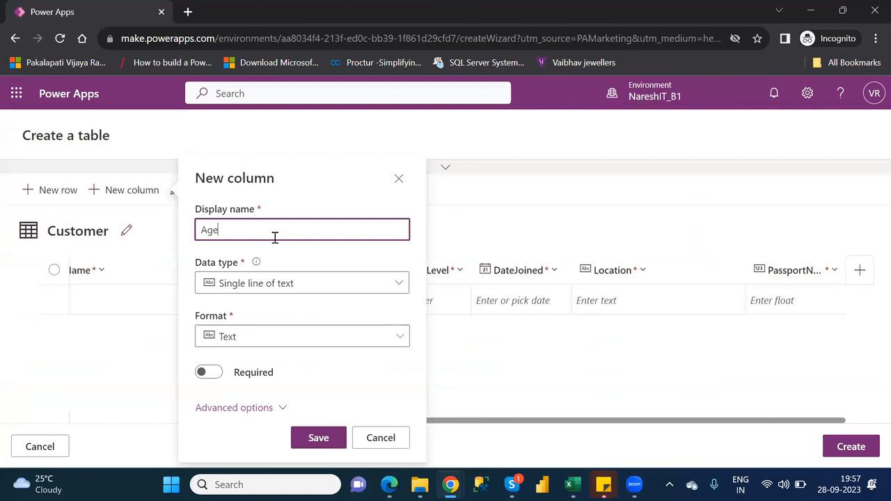
type("ntName")
left_click(215, 376)
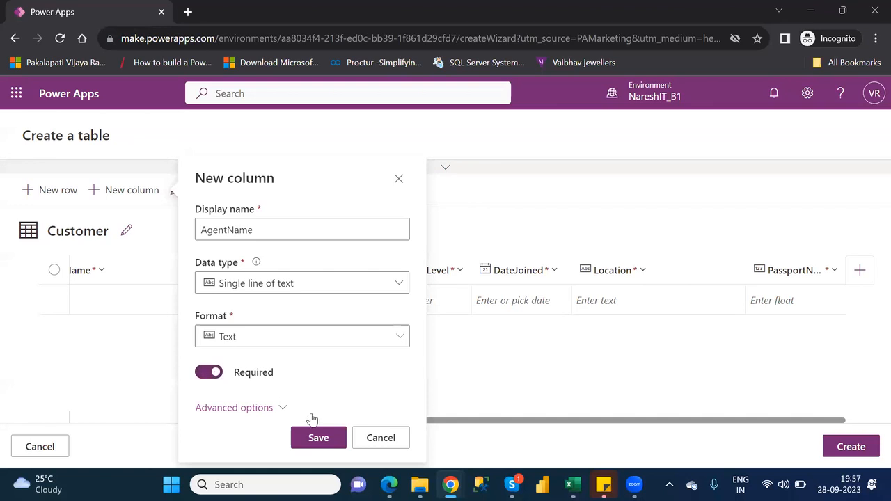
left_click(332, 436)
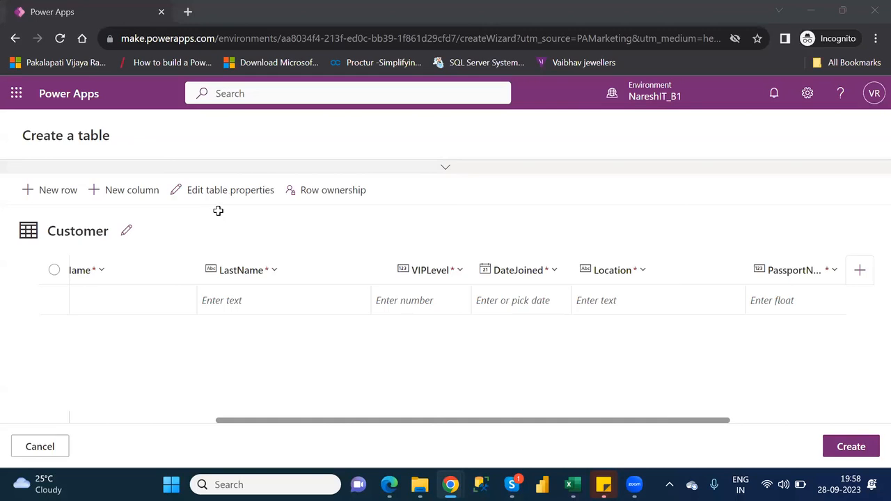
Step: Glance at the Customers workbook in Excel, then review the Location column's settings and advanced options in Power Apps without updating them
key("alt+Tab")
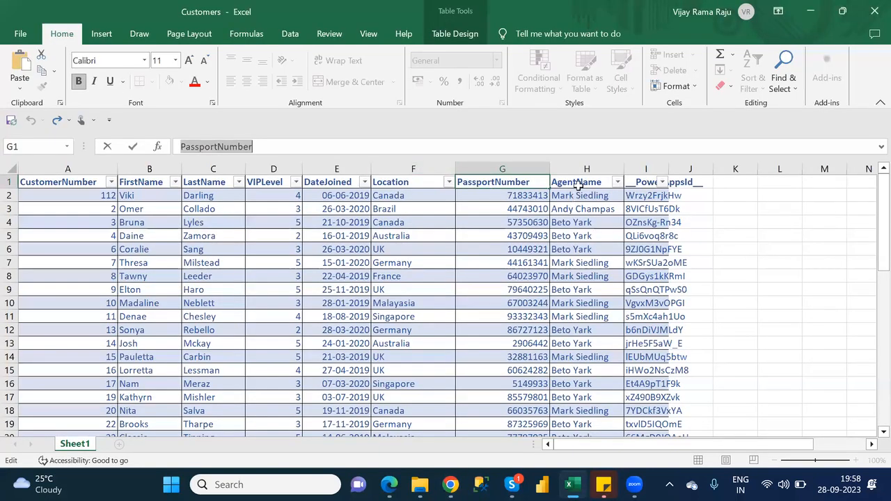
key("alt+Tab")
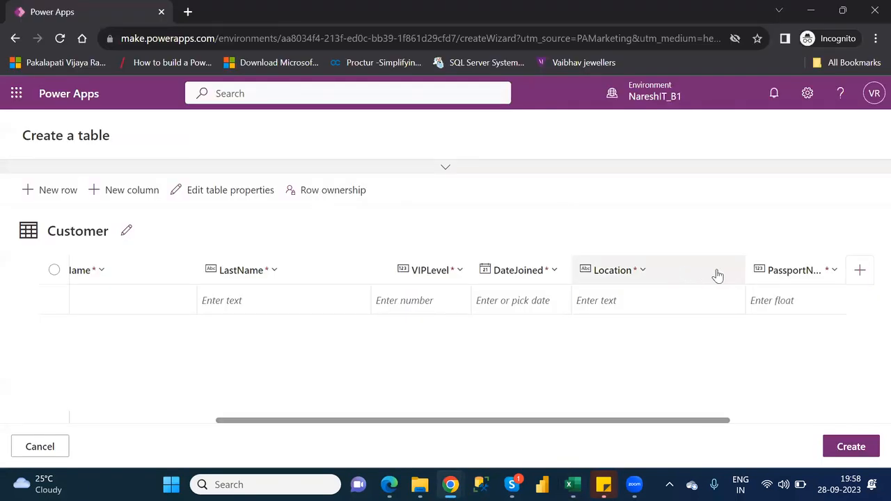
left_click(642, 271)
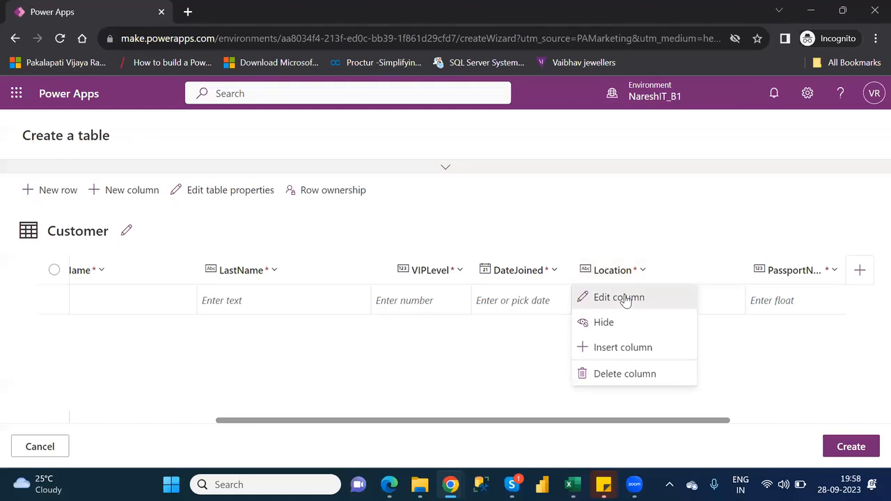
left_click(623, 298)
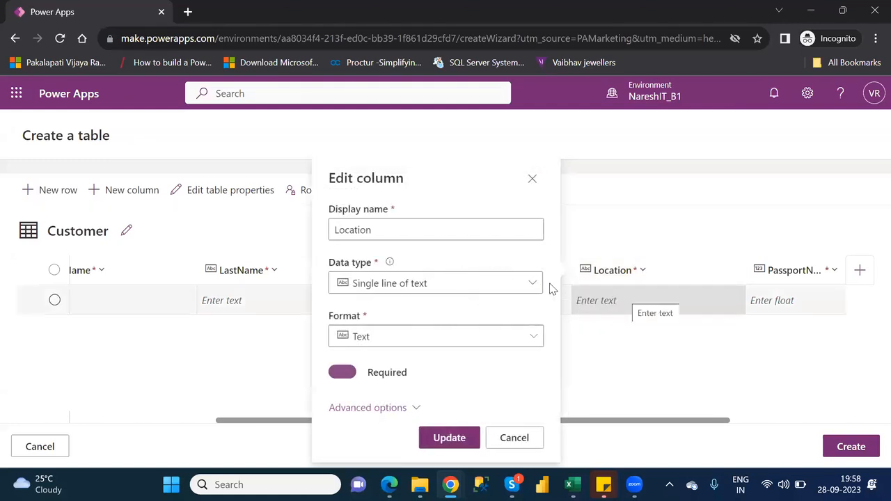
left_click(409, 411)
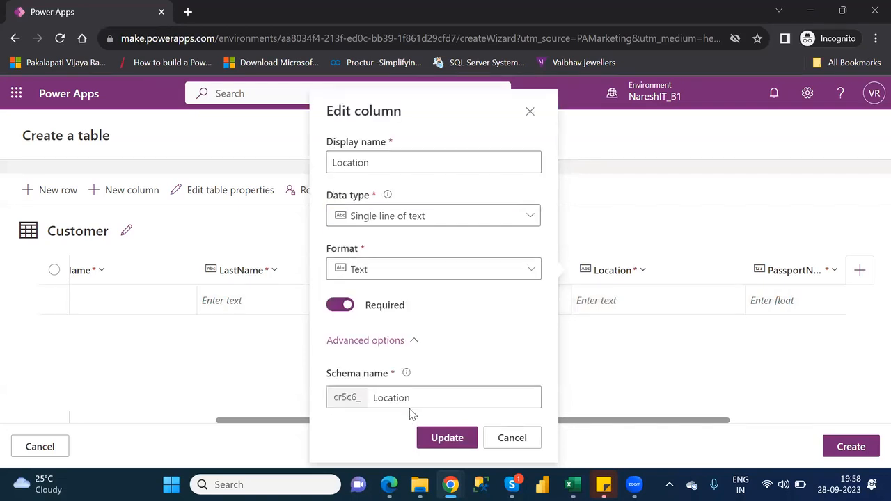
left_click(513, 443)
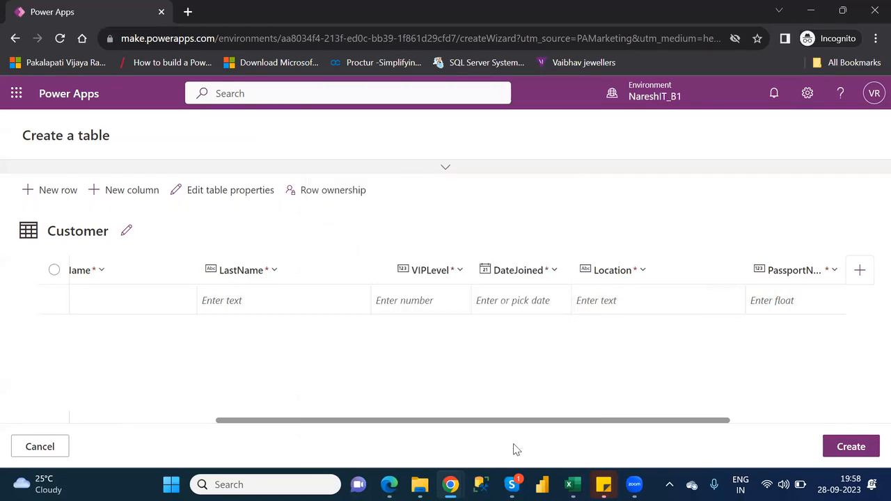
Step: Review the Customer table's properties without saving, and check the column list through AgentName
left_click(218, 199)
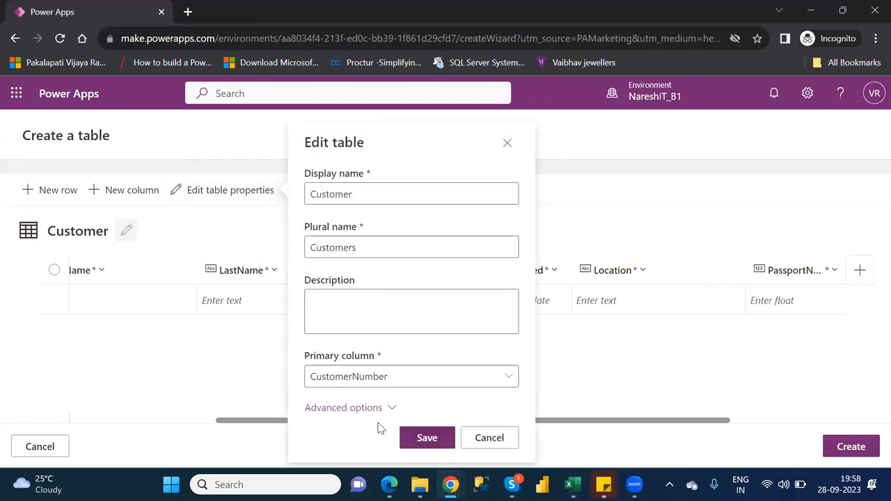
left_click(505, 440)
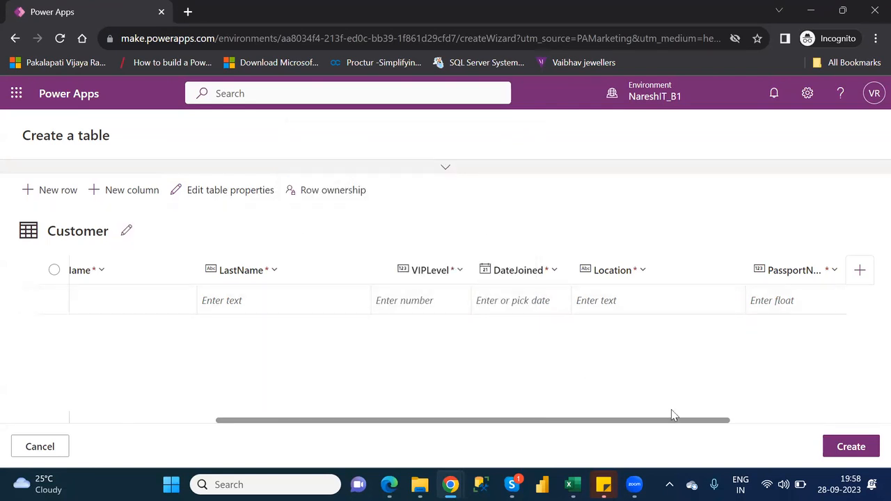
left_click_drag(695, 422, 810, 413)
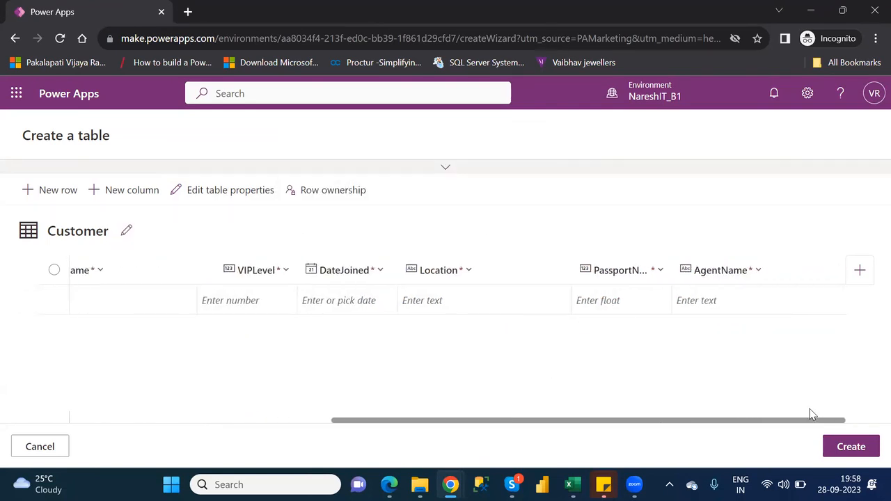
Step: Check which row ownership types are offered for the Customer table, and close the settings
left_click(359, 191)
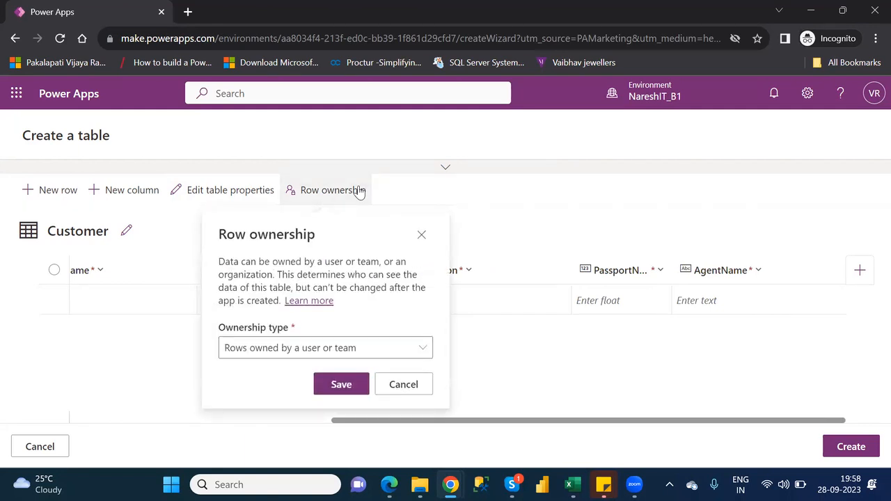
left_click(416, 357)
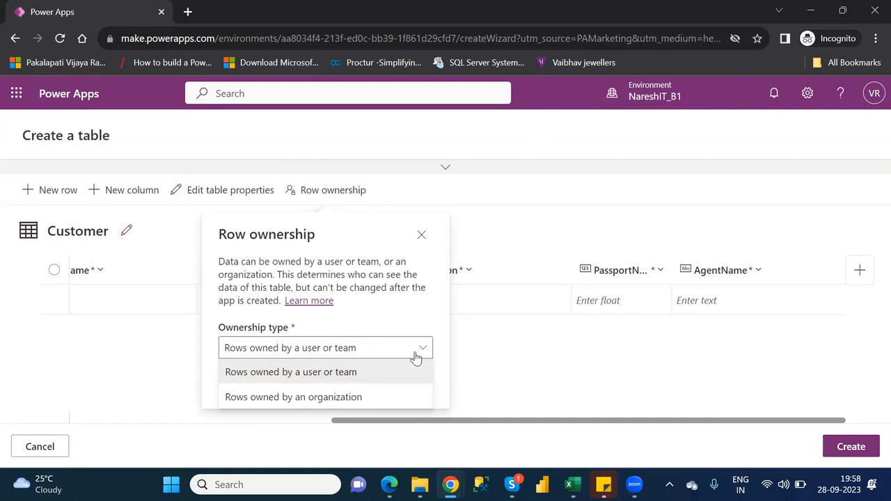
left_click(416, 357)
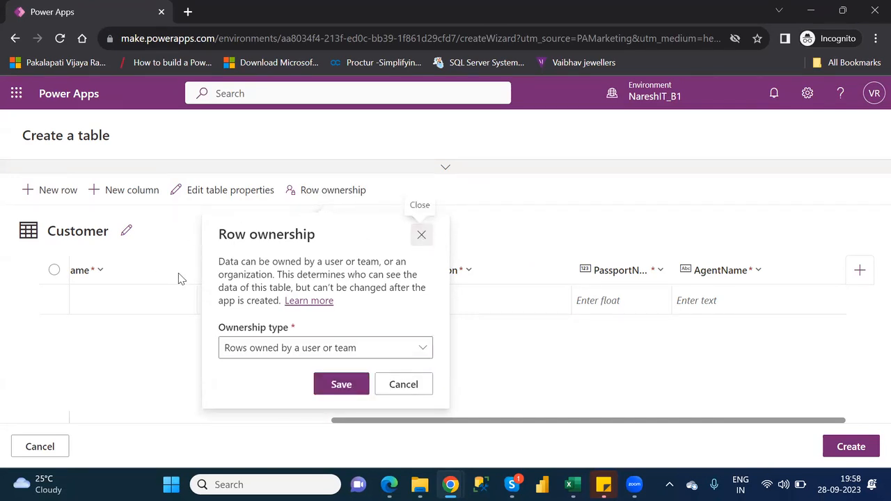
left_click(421, 236)
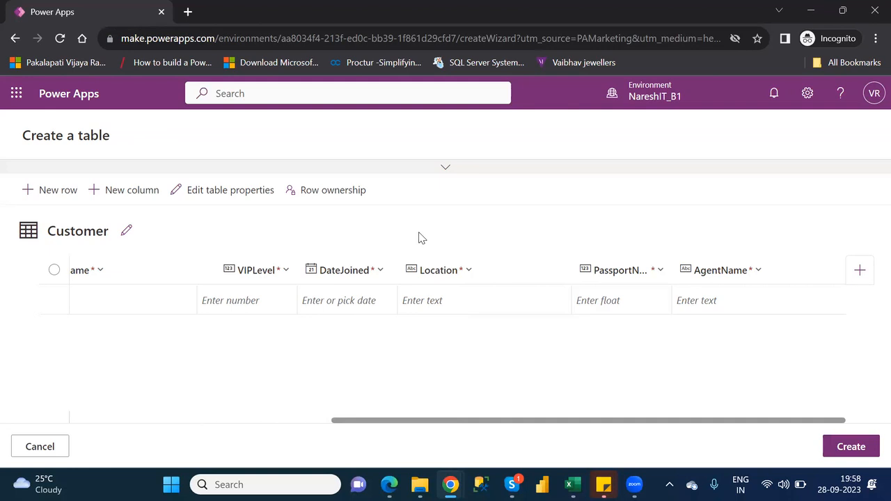
Step: Try the ownership type Rows owned by an organization, switch back to Rows owned by a user or team, and cancel
left_click(338, 194)
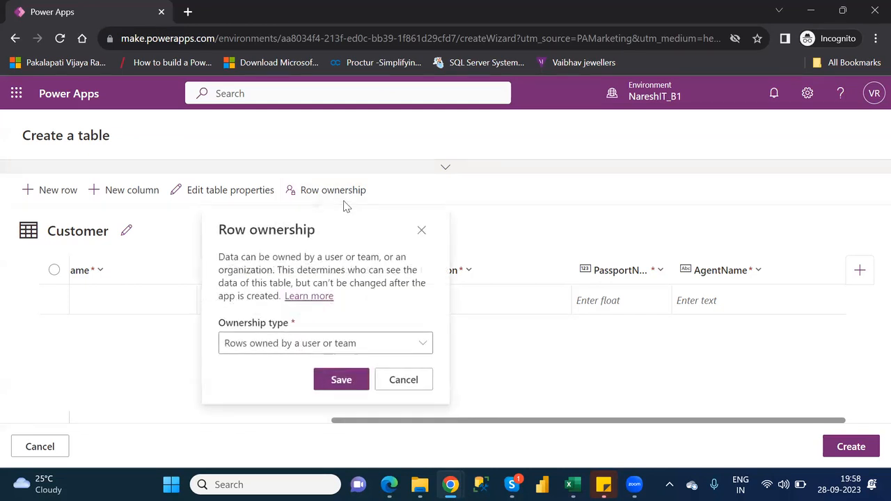
left_click(376, 348)
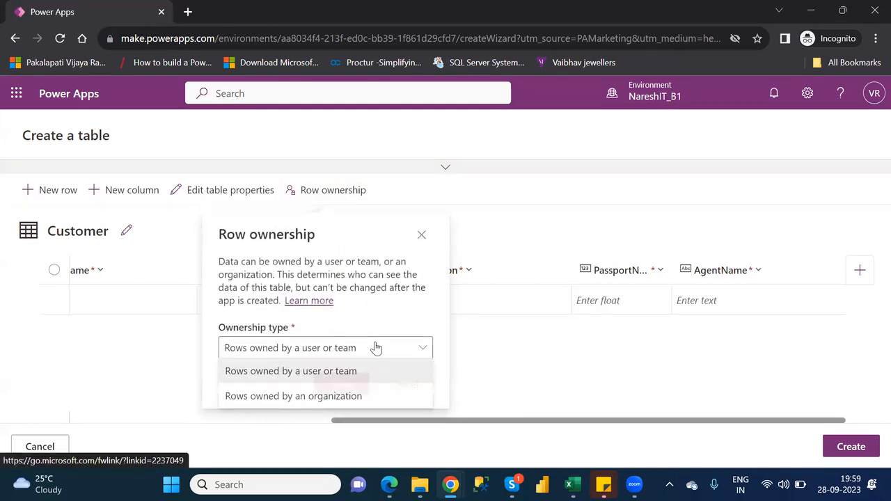
left_click(318, 399)
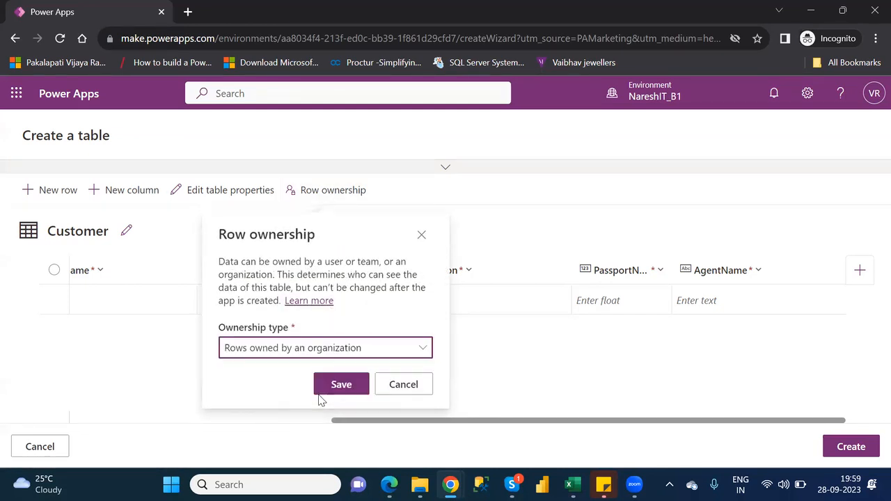
left_click(338, 350)
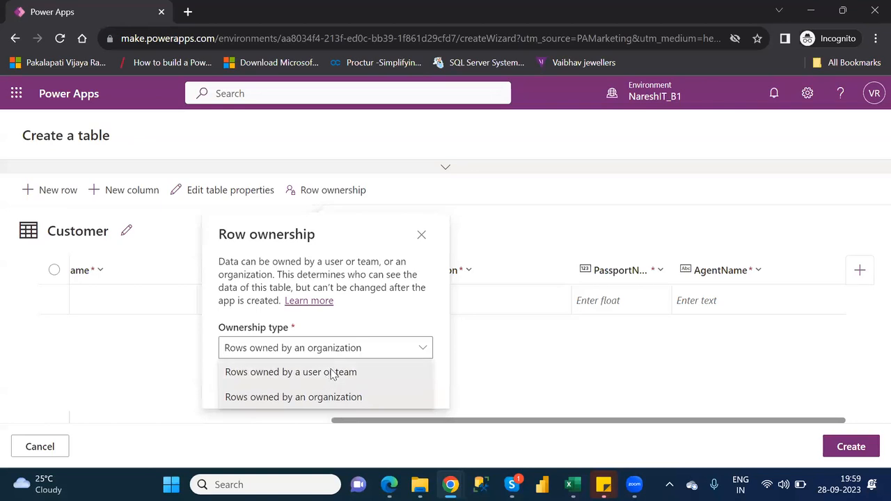
left_click(332, 371)
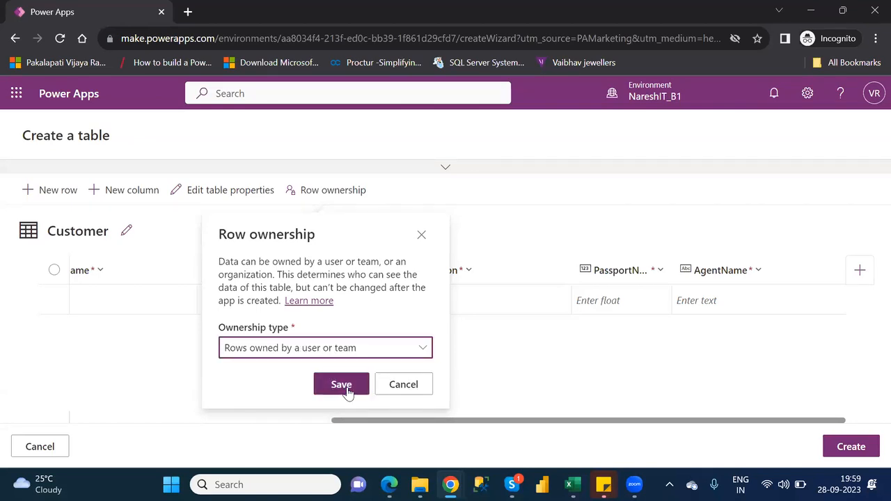
left_click(404, 390)
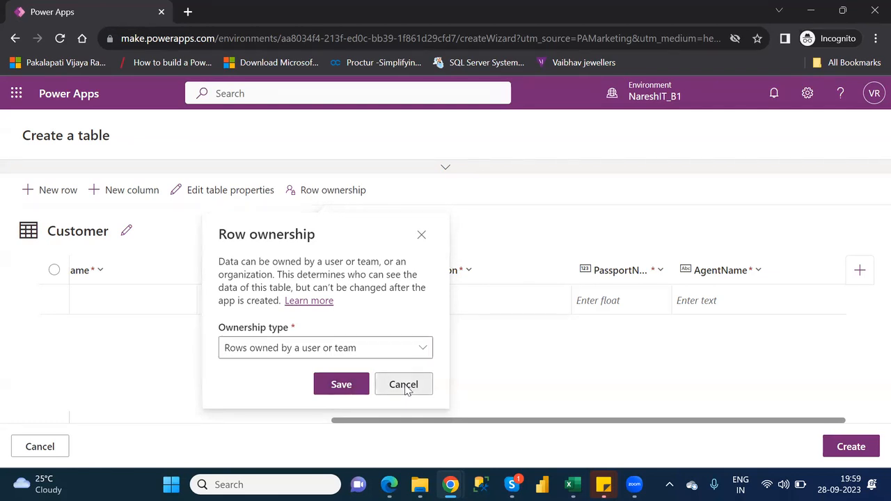
left_click(408, 390)
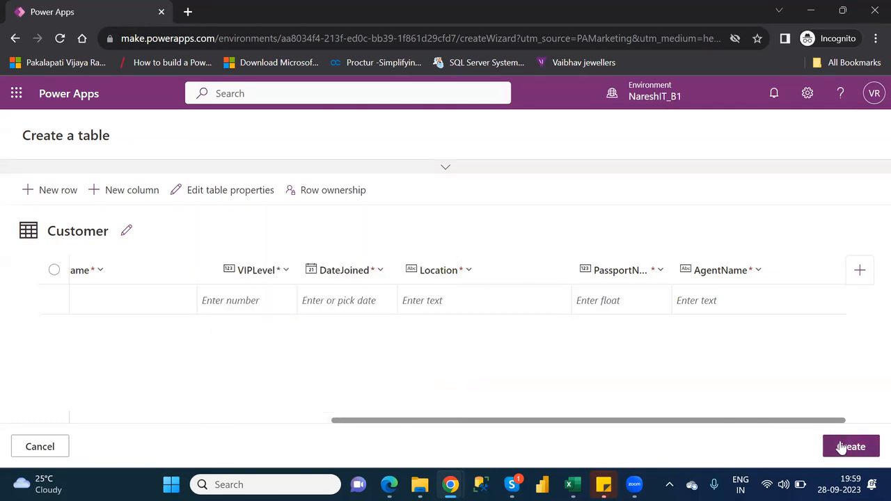
Step: Create the Customer table, search the environment's tables for "cust", and open the Customer table
left_click(868, 453)
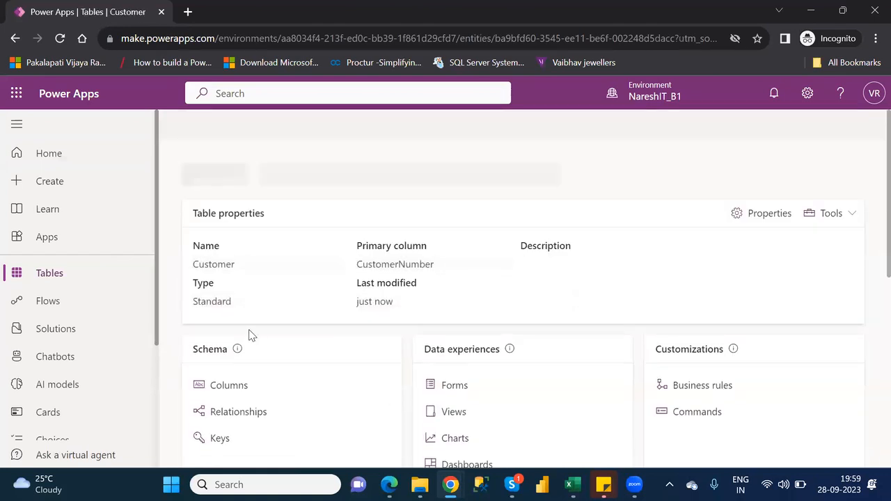
left_click(59, 275)
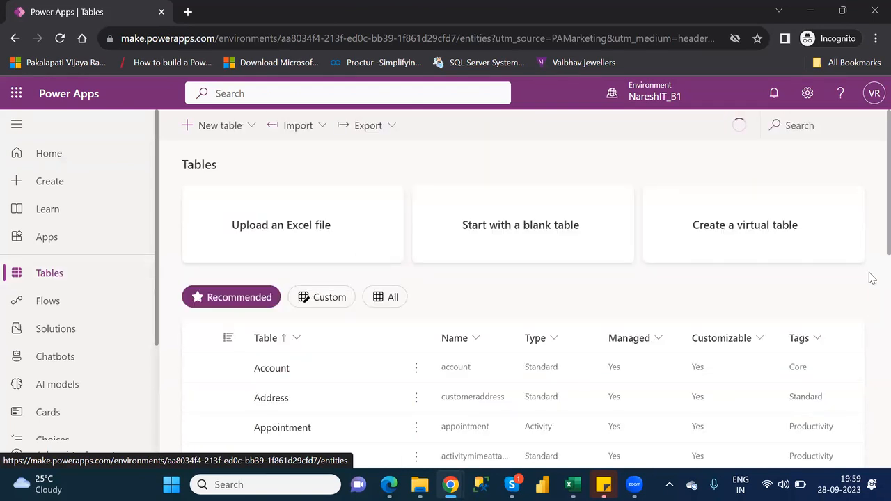
scroll(873, 256, "down", 3)
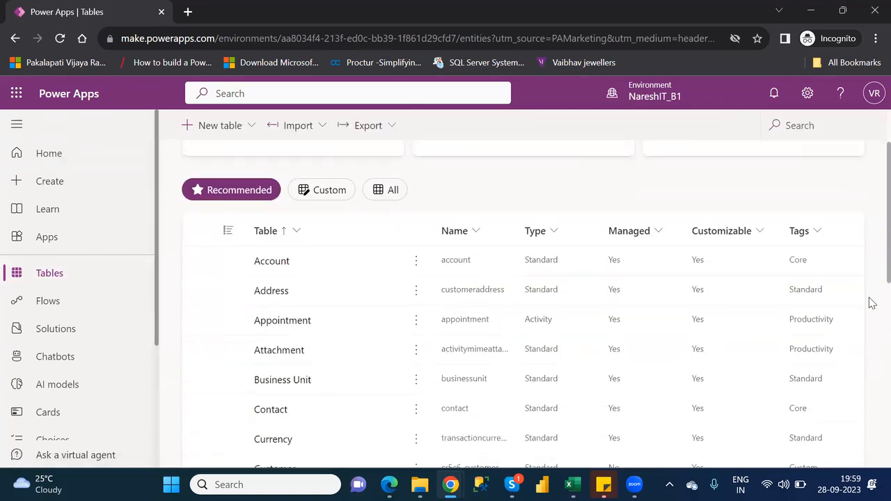
scroll(871, 237, "up", 3)
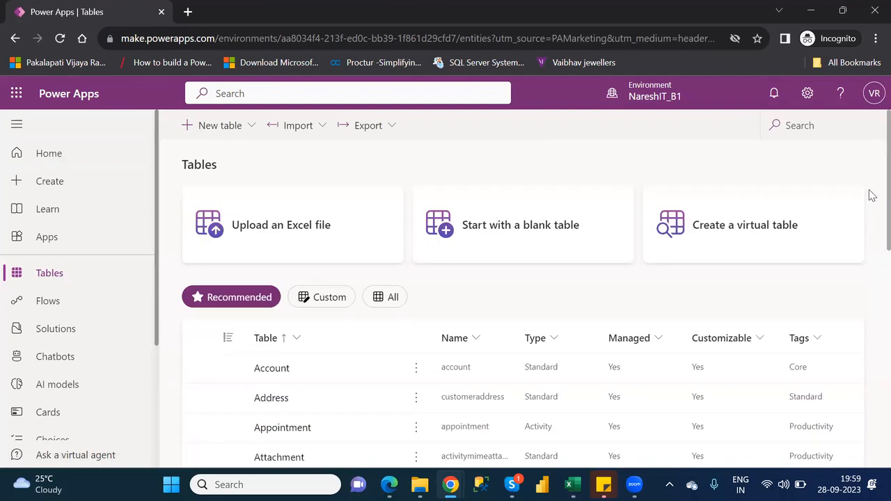
left_click(801, 125)
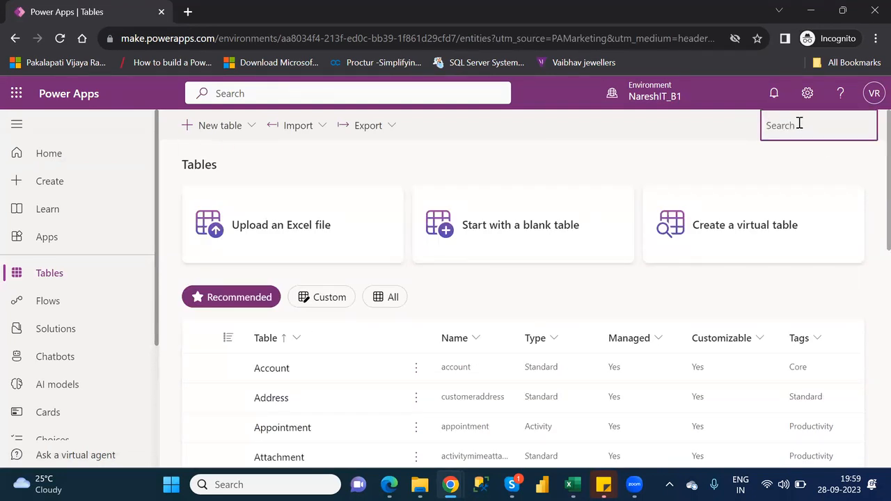
type("cust")
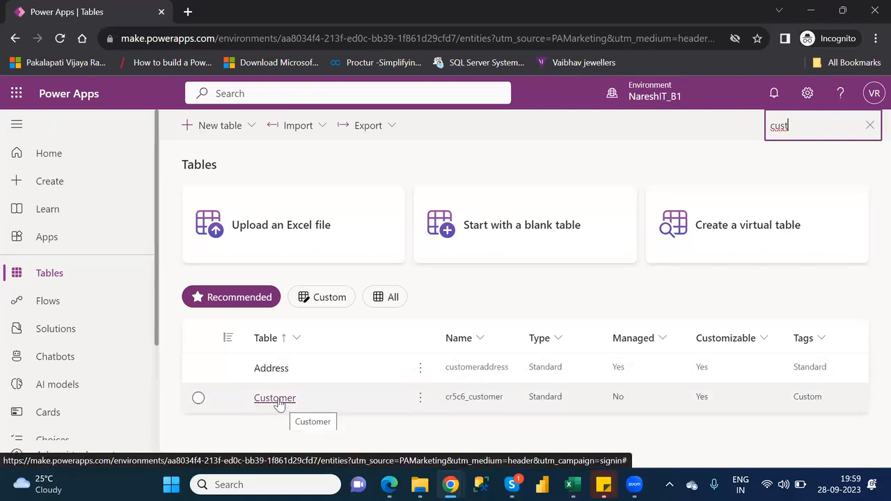
left_click(277, 399)
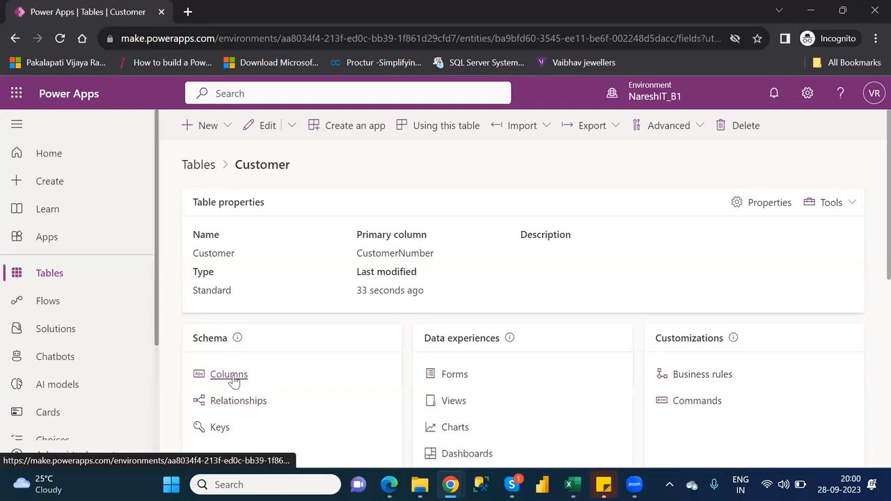
Step: Examine the Customer table's full column list, including names, data types and required settings of custom and system columns
left_click(232, 381)
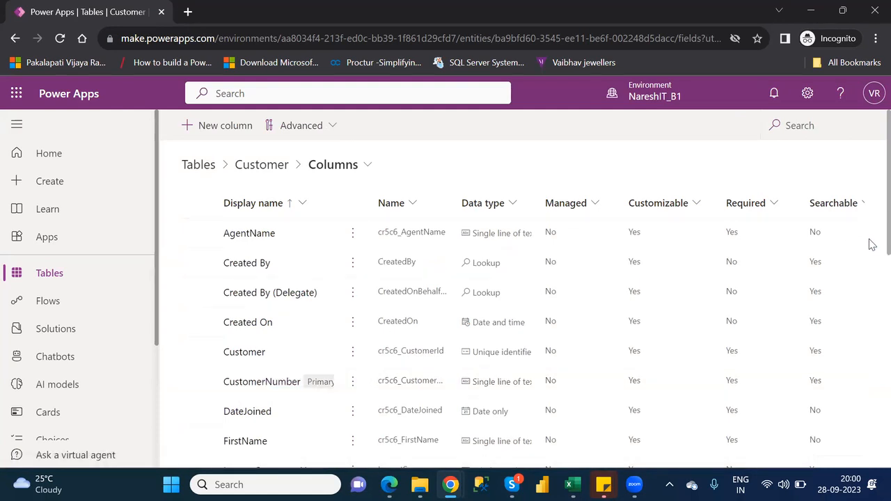
scroll(871, 243, "down", 1)
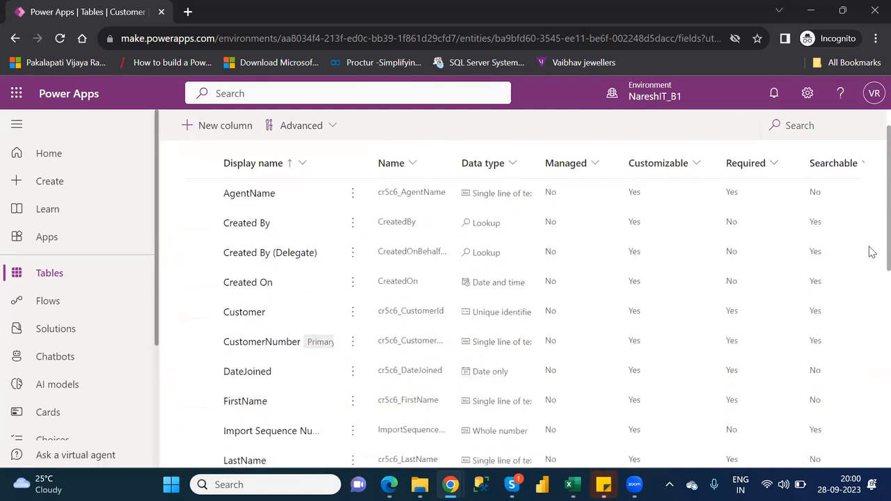
scroll(871, 255, "down", 1)
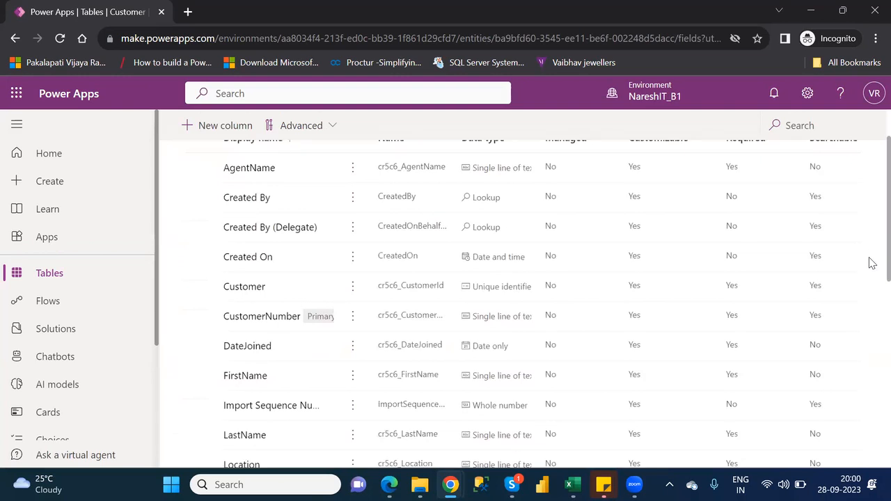
scroll(872, 278, "down", 1)
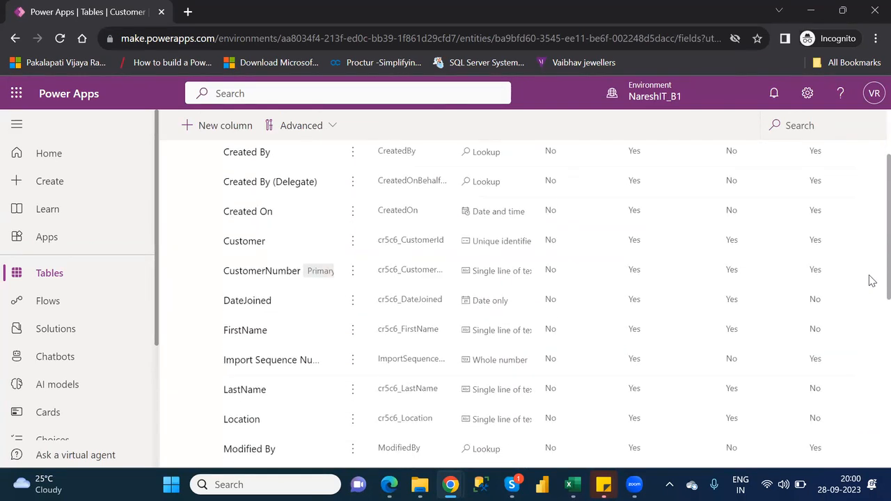
scroll(872, 289, "down", 1)
scroll(871, 299, "down", 4)
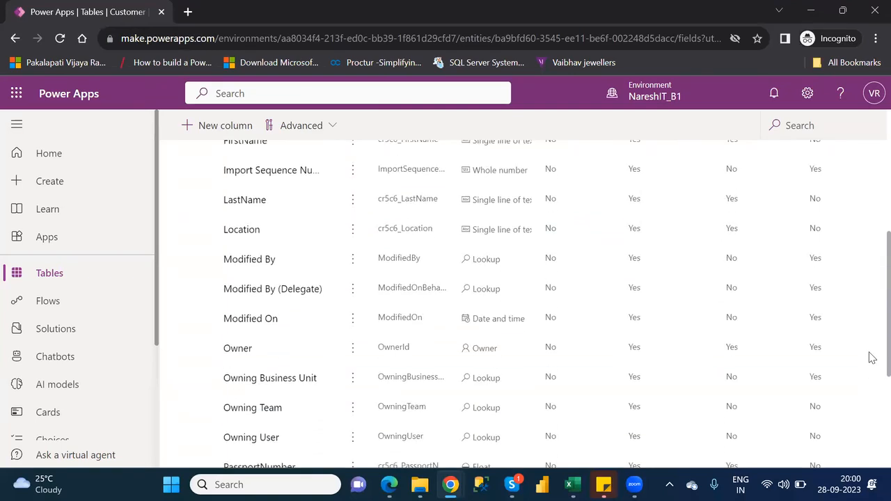
scroll(870, 376, "down", 5)
scroll(872, 433, "down", 2)
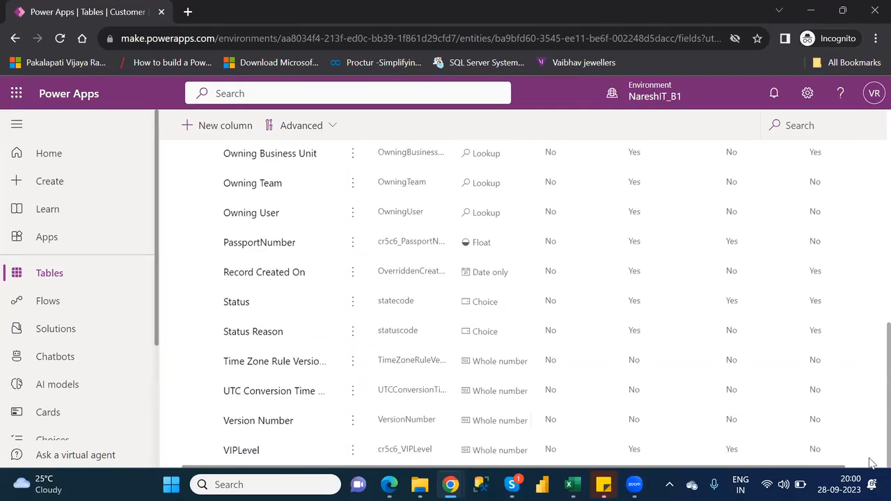
scroll(869, 404, "up", 12)
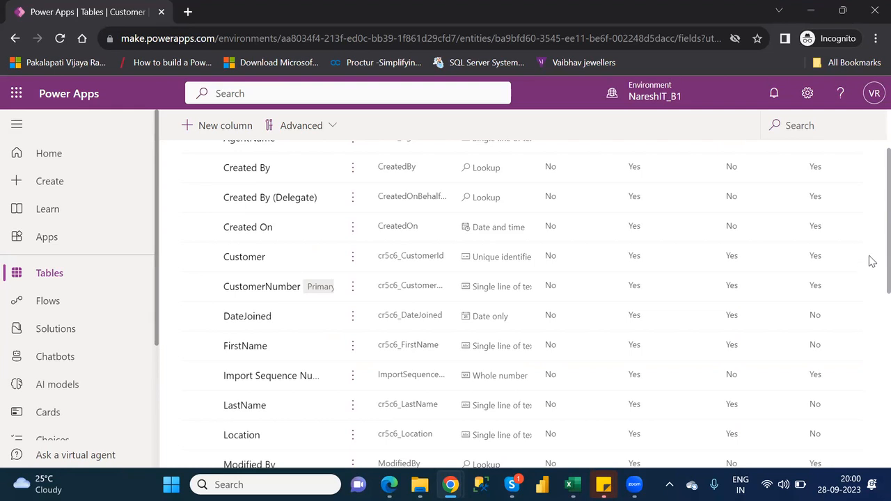
scroll(871, 258, "up", 2)
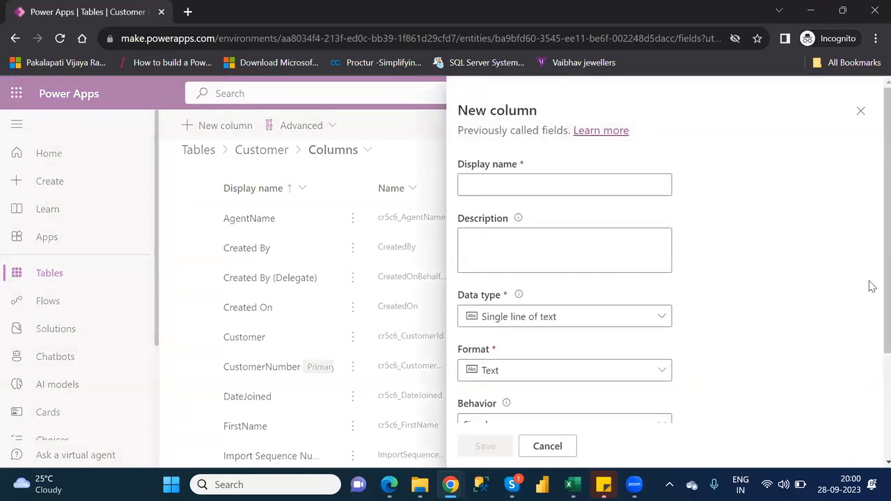
Step: Check which behavior options the new column form offers, and cancel the form without creating a column
scroll(869, 335, "down", 2)
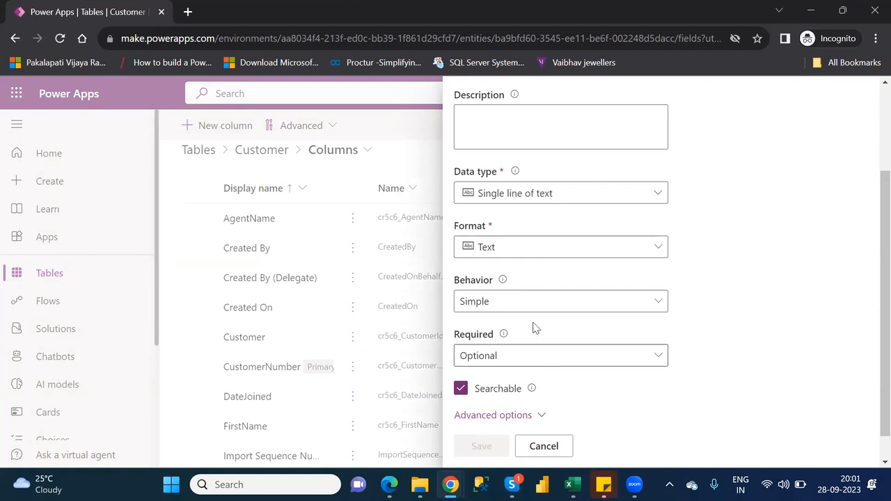
left_click(521, 302)
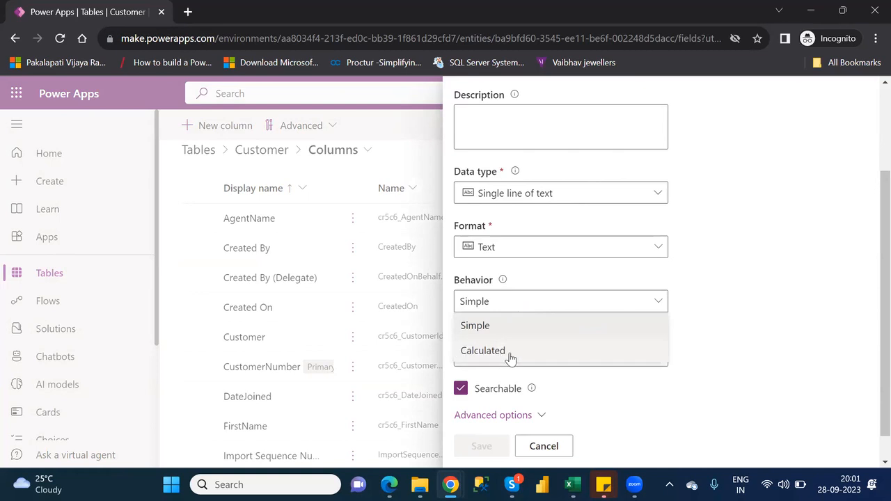
left_click(727, 298)
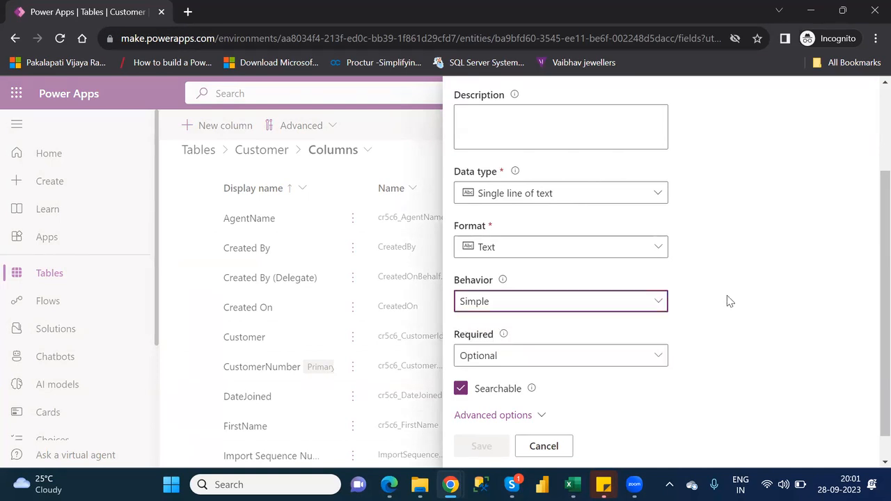
left_click(541, 445)
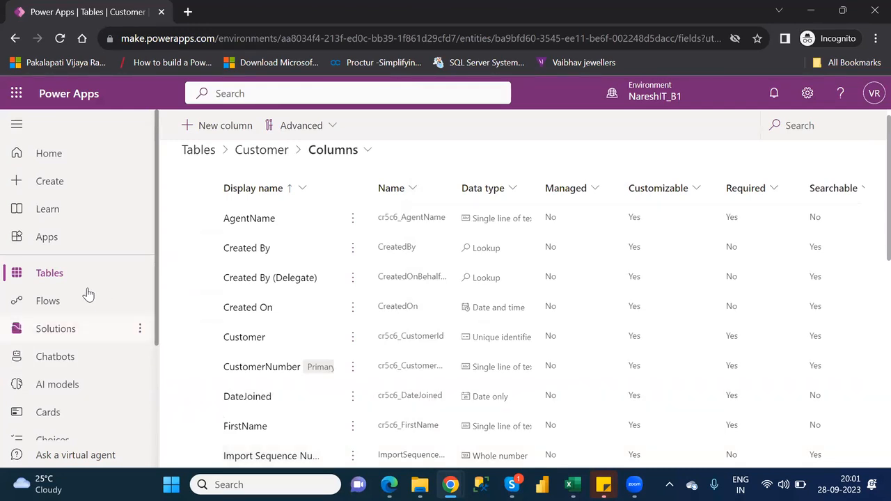
Step: Go back to the environment's tables and reopen the Customer table's column list
left_click(60, 274)
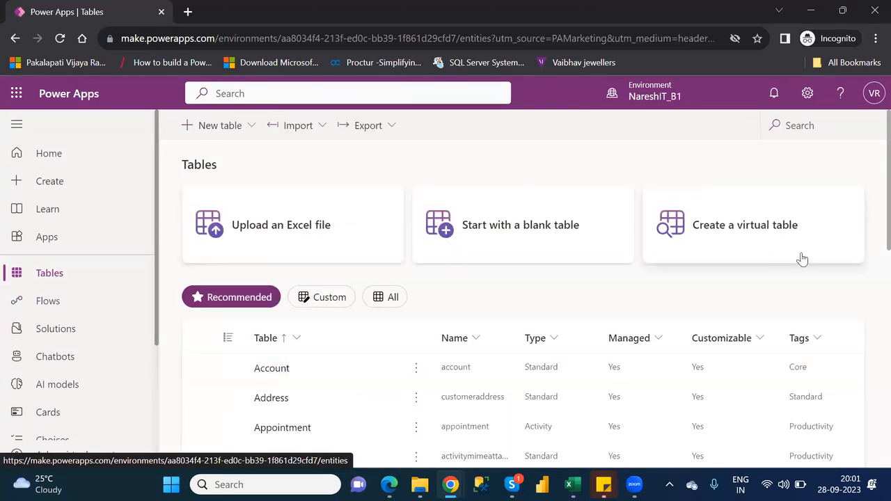
scroll(870, 236, "down", 3)
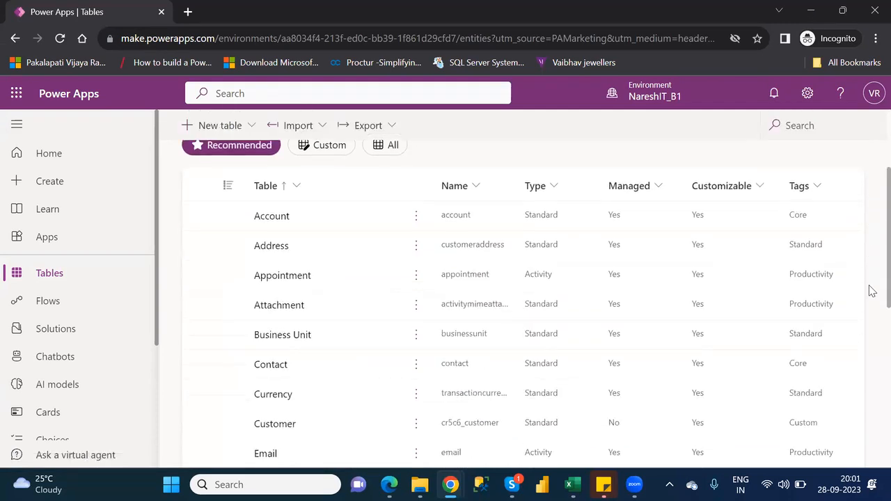
left_click(273, 373)
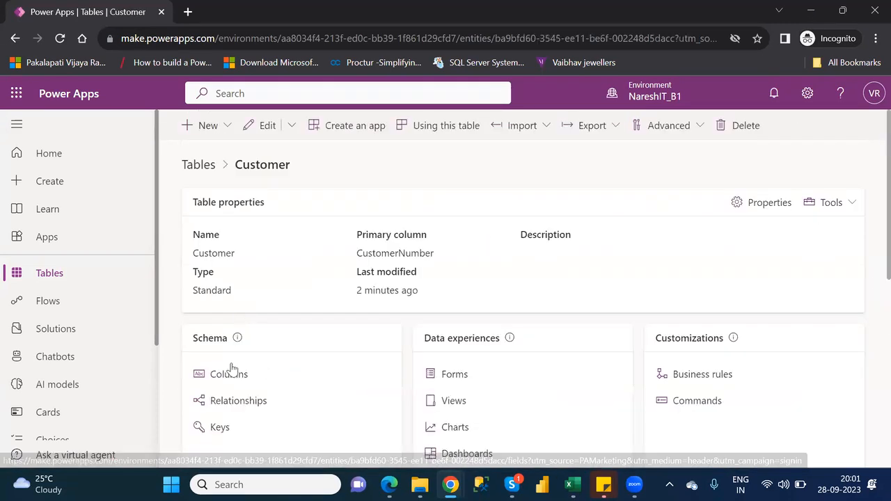
left_click(229, 376)
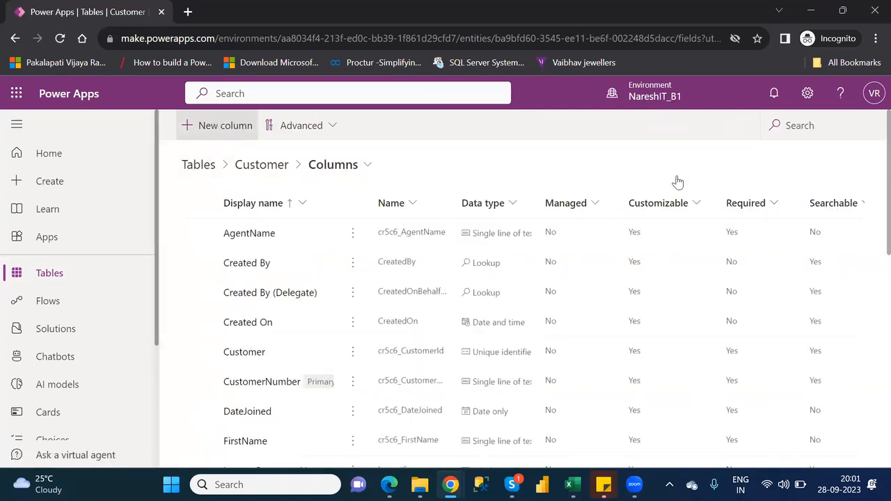
Step: Start a new column in the Customer table with the display name Name
left_click(546, 182)
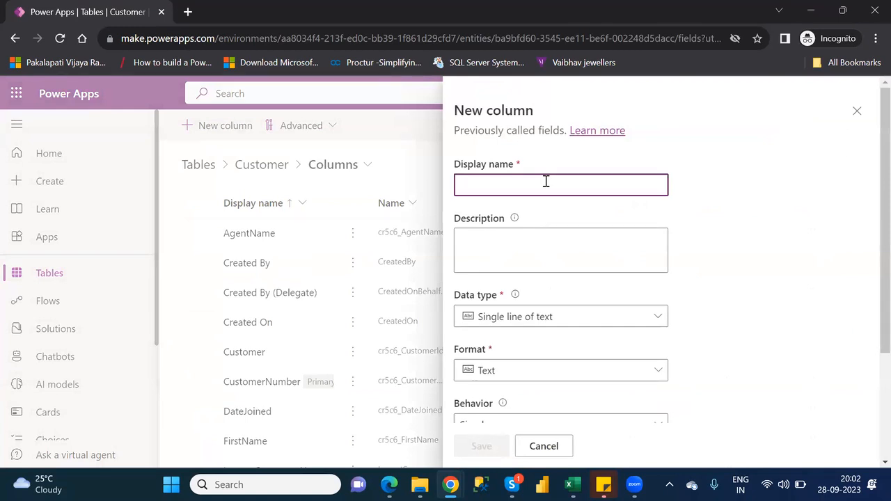
type("Fu")
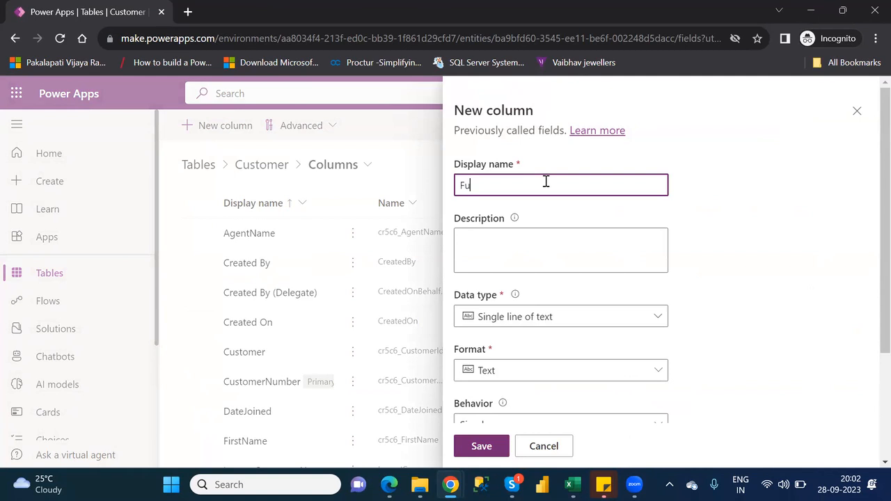
key("BackSpace")
key("BackSpace")
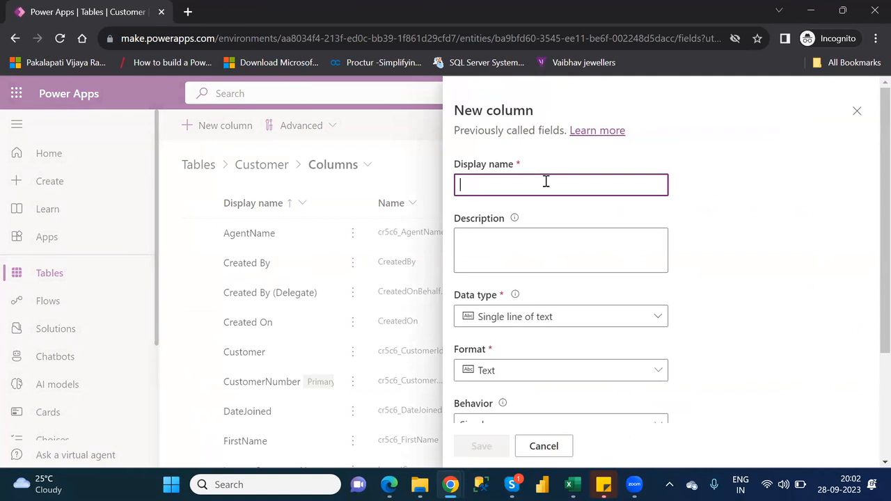
type("Name")
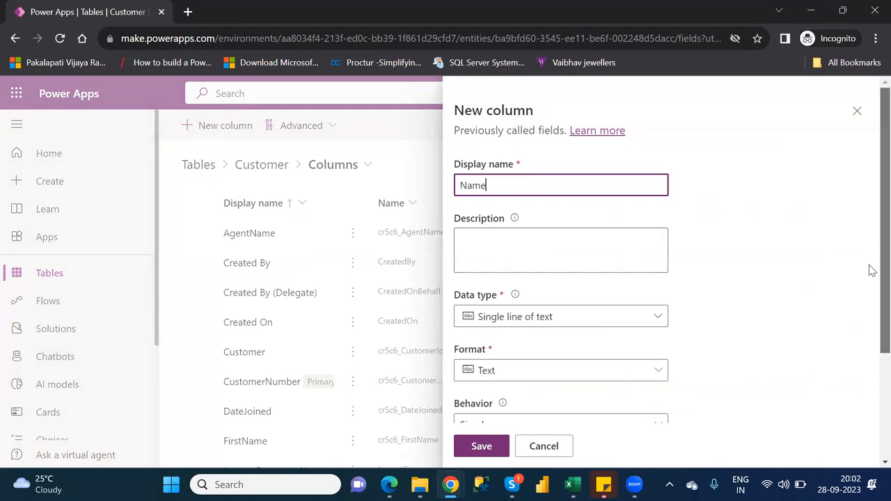
Step: Set the Name column's behavior to Calculated, and save it to open its calculation for editing
scroll(872, 329, "down", 1)
scroll(873, 329, "down", 1)
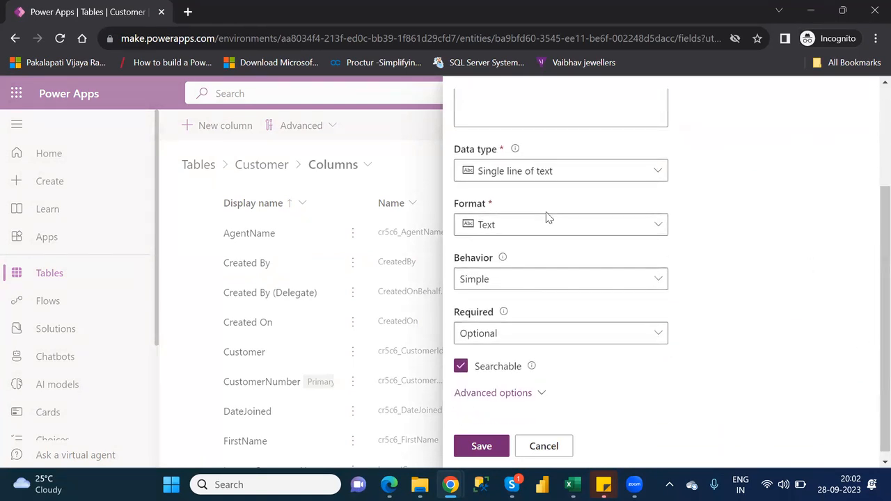
left_click(527, 280)
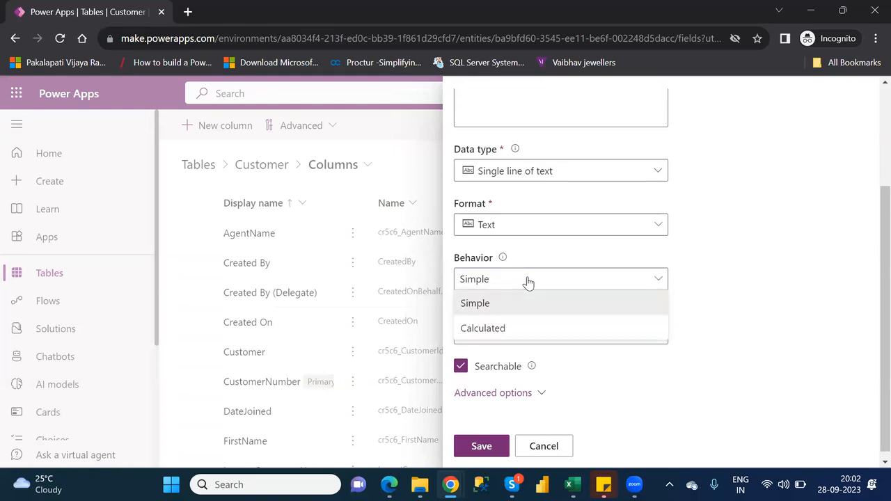
left_click(497, 335)
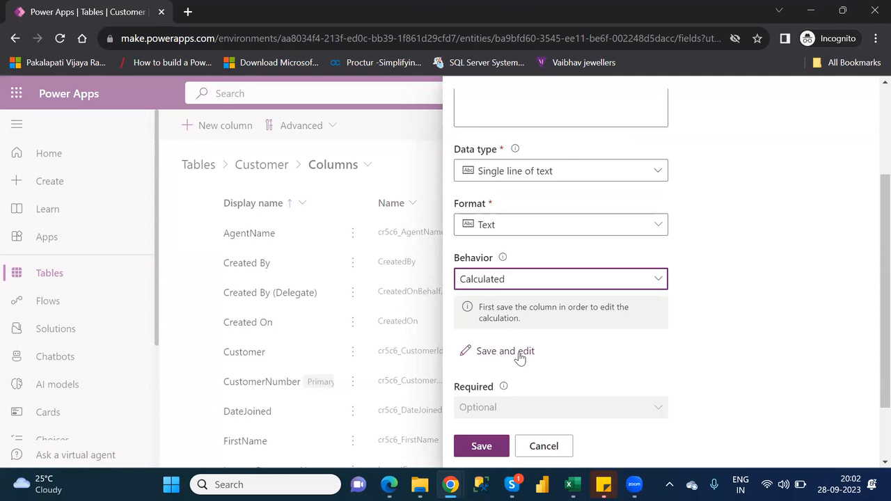
left_click(519, 354)
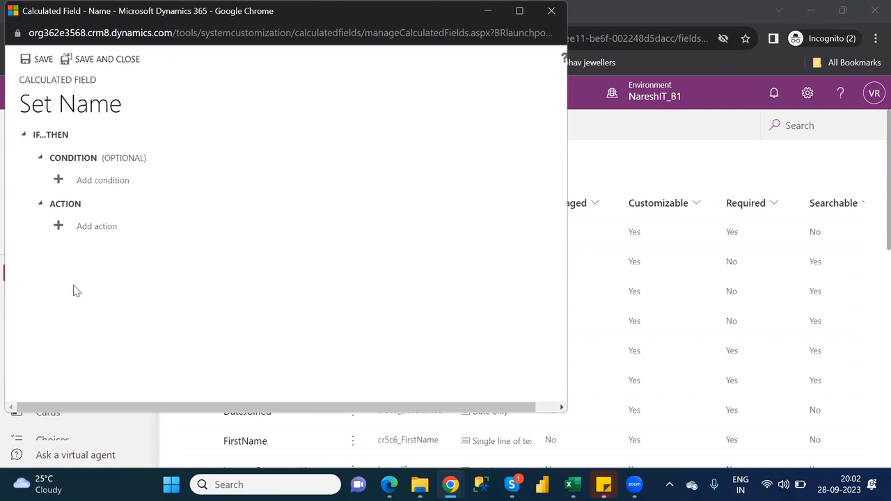
Step: Add an action to the Name calculation using the CONCAT function with cr5c6_firstname as its first argument
left_click(92, 230)
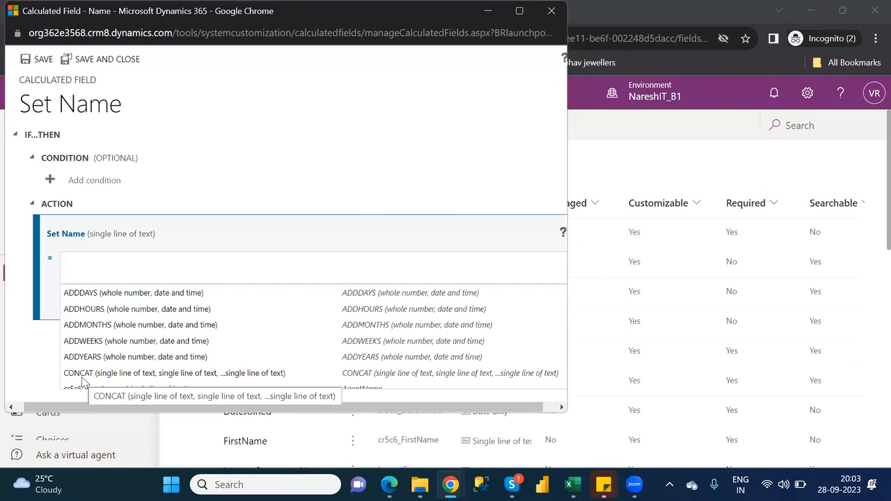
type("con")
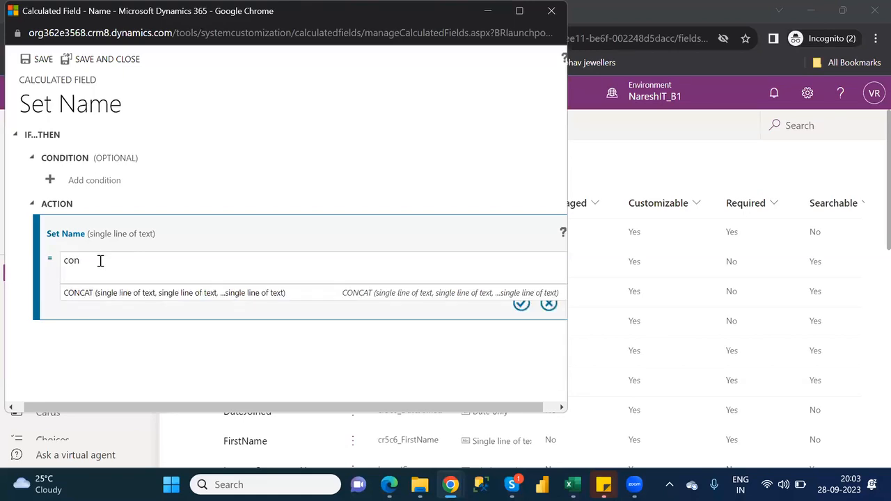
left_click(84, 296)
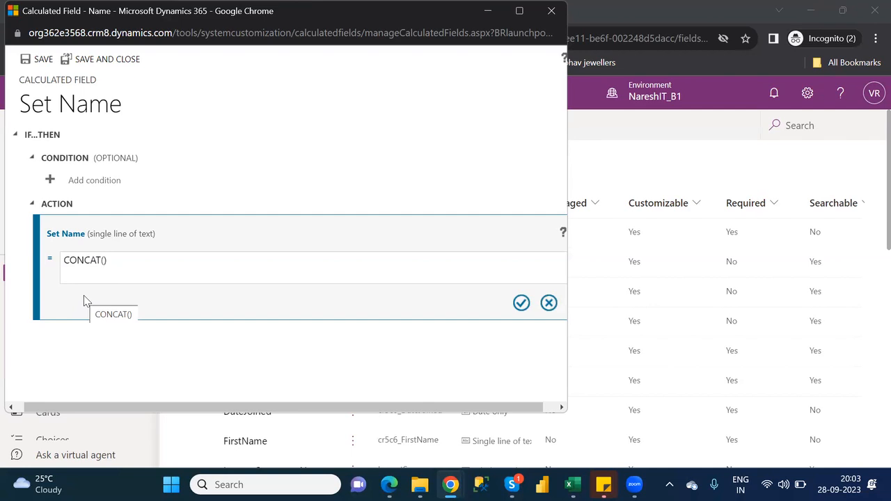
type("fist")
key("BackSpace")
key("BackSpace")
type("rst")
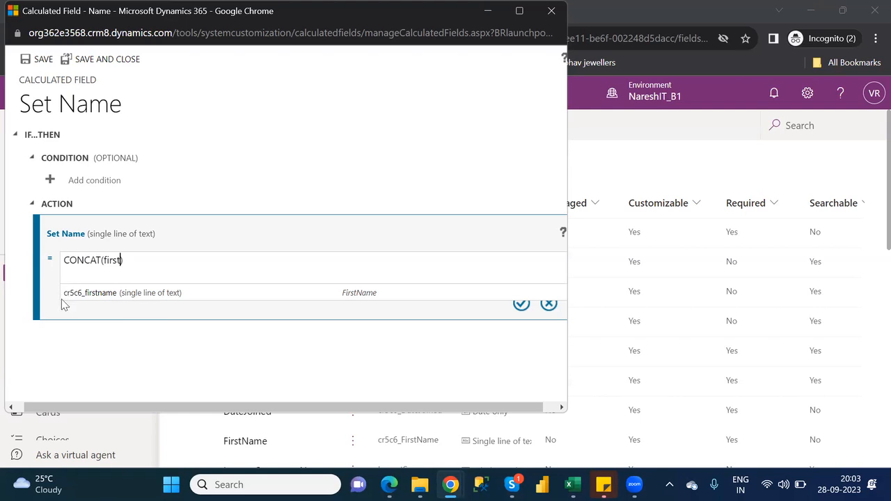
left_click(96, 296)
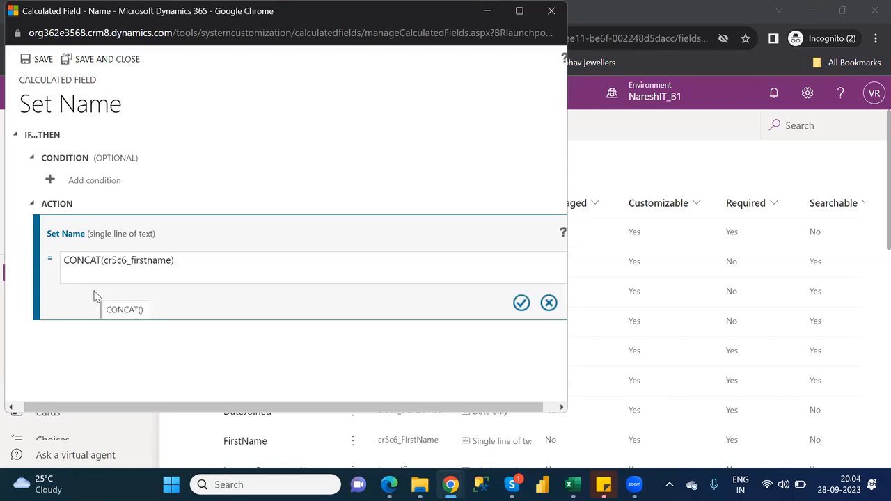
Step: Add cr5c6_lastname as the second CONCAT argument and accept the action's formula
type(",")
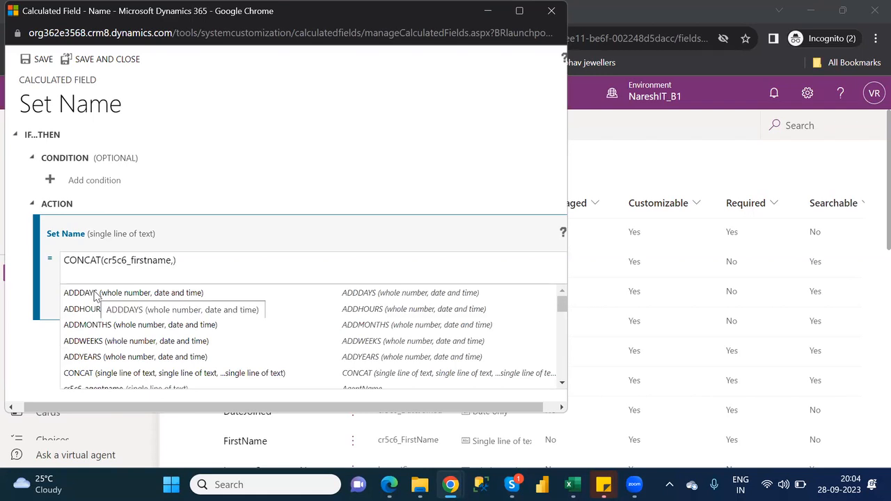
type("las")
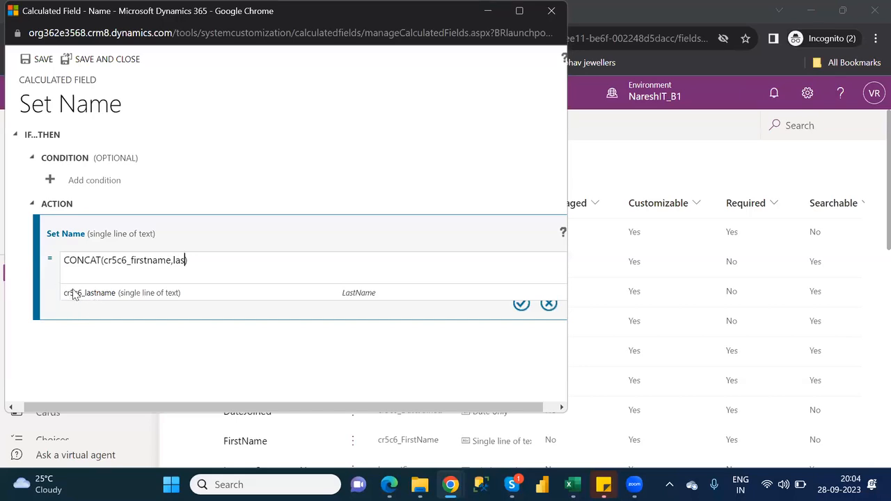
left_click(101, 297)
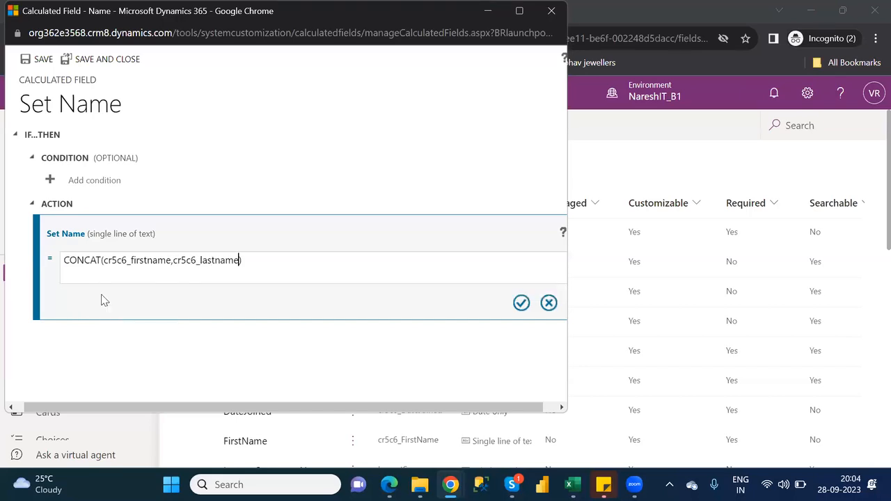
left_click(522, 304)
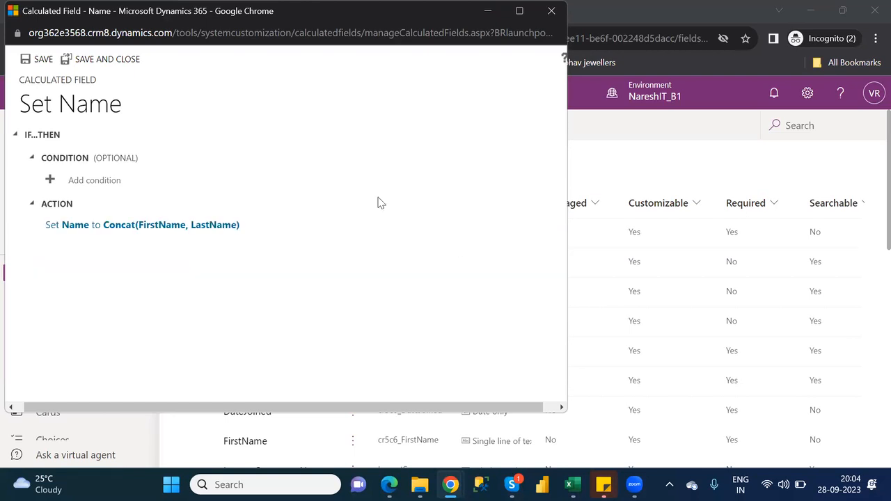
Step: Save and close the Name calculation, and look for the Name column in the Customer table's column list
left_click(108, 59)
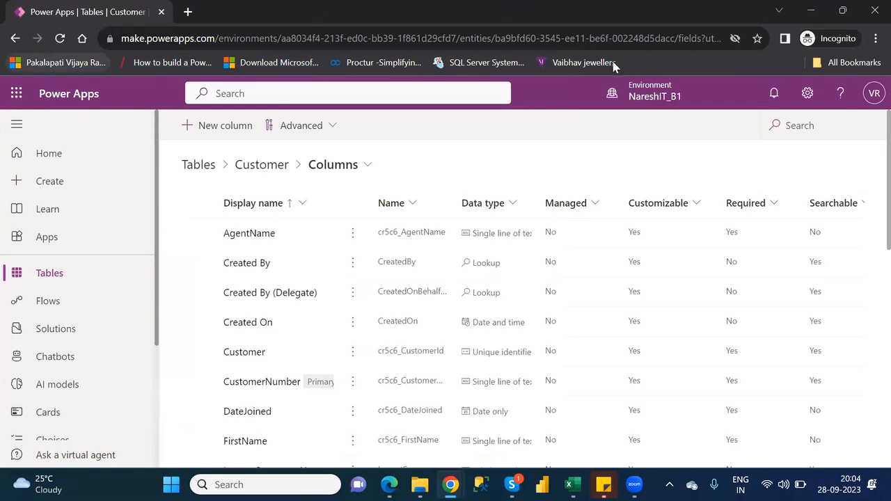
scroll(869, 190, "down", 3)
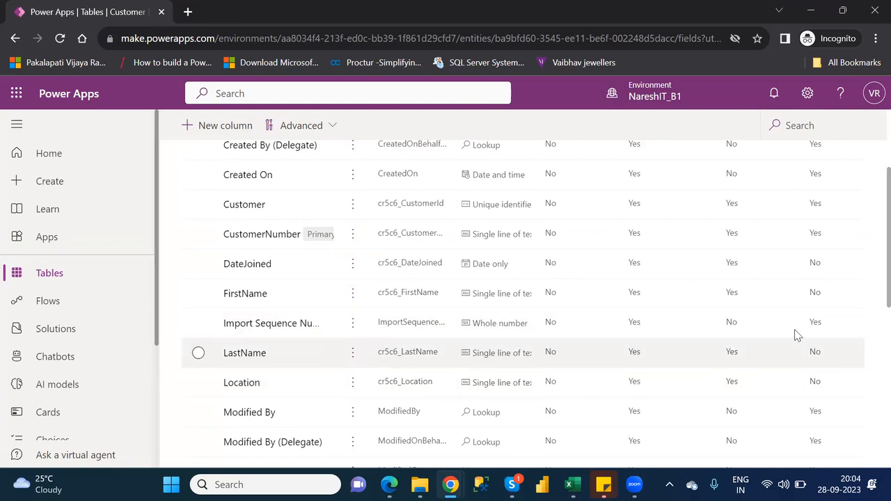
scroll(871, 307, "down", 3)
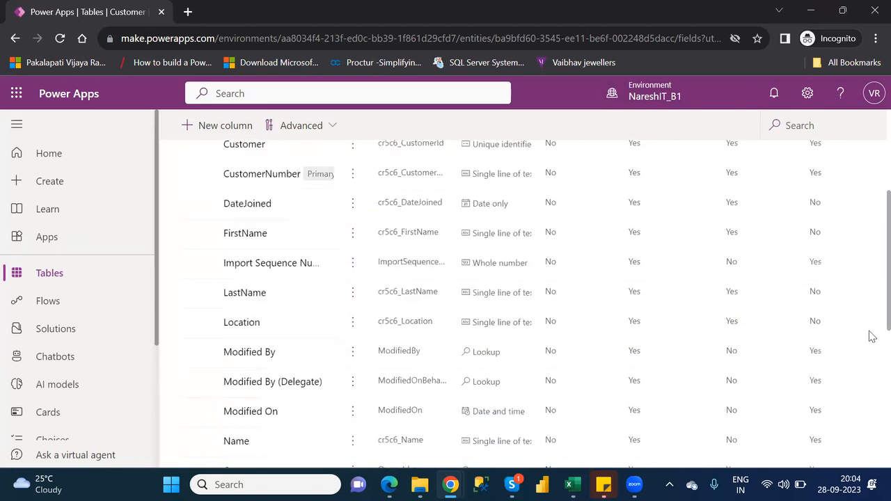